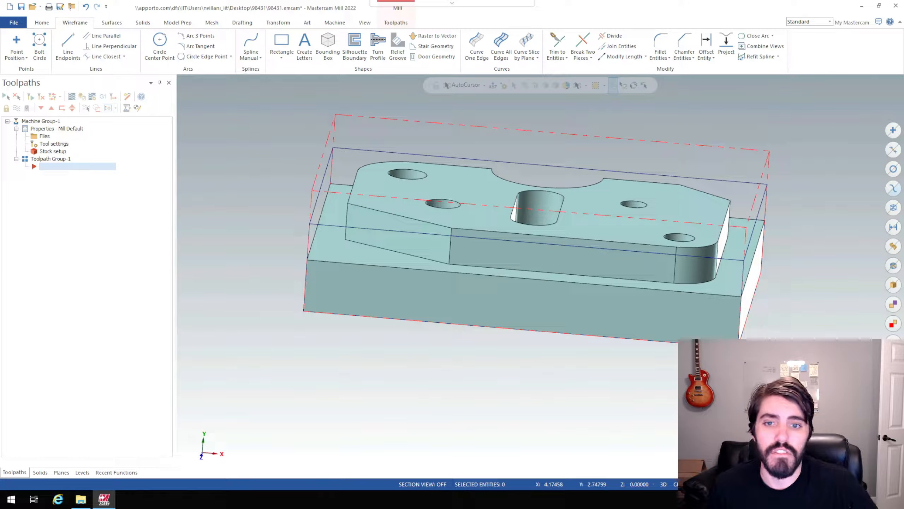
Look through the available 2D, 3D and multiaxis milling toolpath types.
left_click(590, 339)
scroll(590, 339, "up", 5)
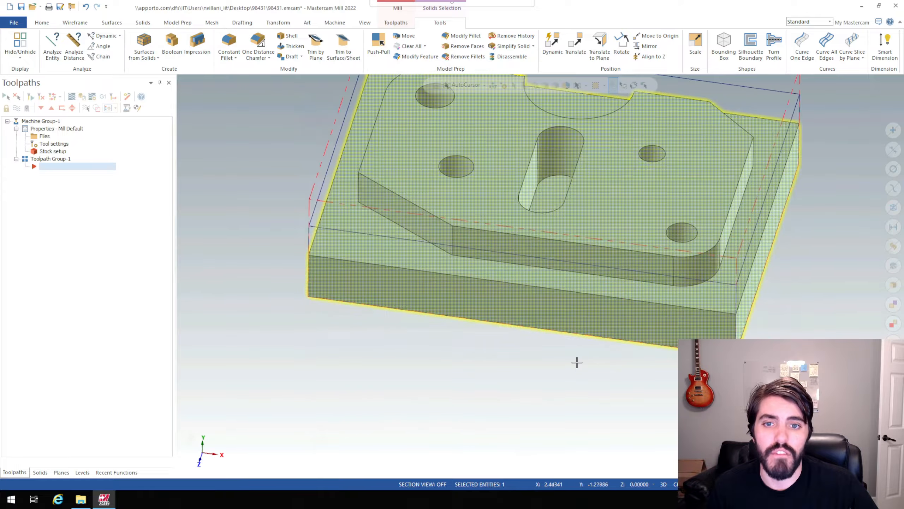
scroll(582, 348, "down", 1)
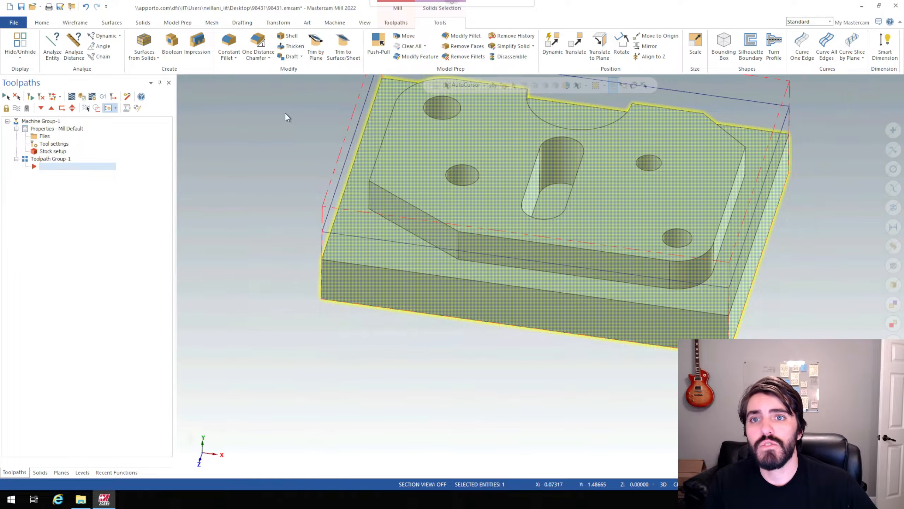
left_click(395, 23)
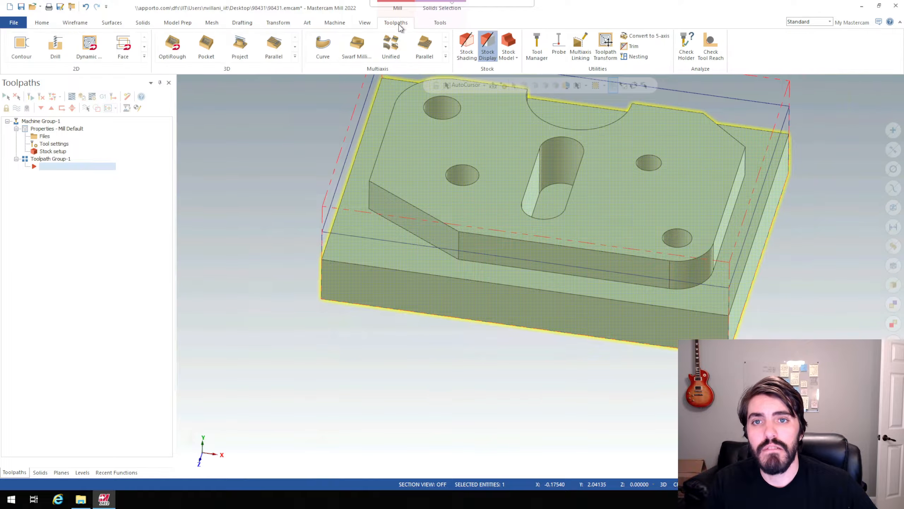
middle_click_drag(297, 158, 299, 147)
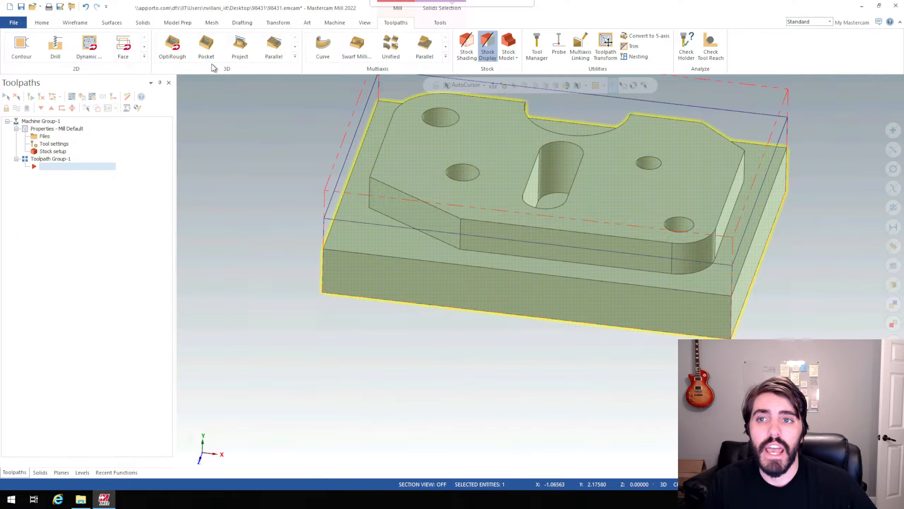
left_click(144, 56)
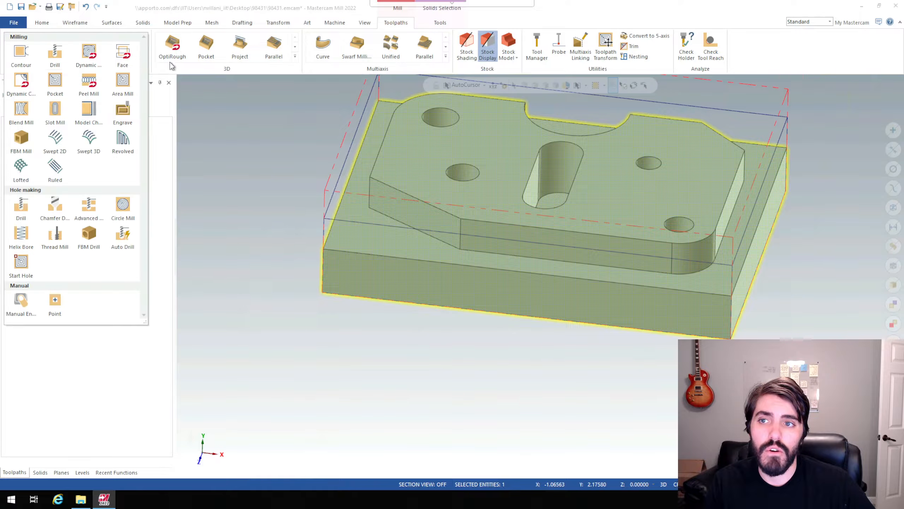
left_click(296, 56)
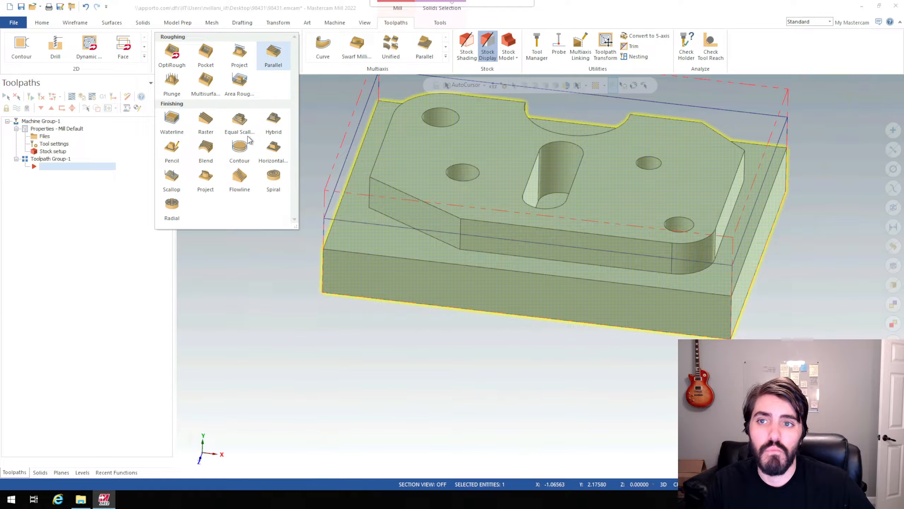
left_click(445, 56)
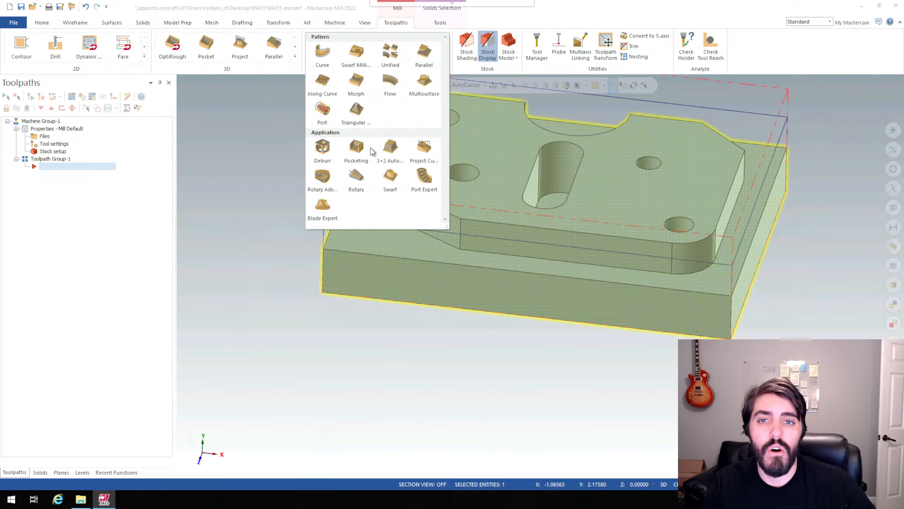
Start a 2D Face toolpath and set its geometry selection to wireframe mode with the Chain method.
left_click(145, 56)
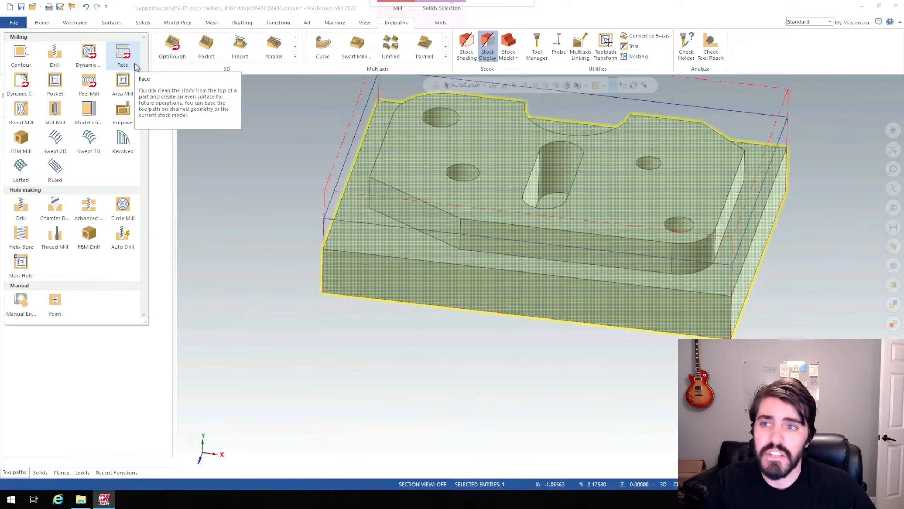
left_click(127, 56)
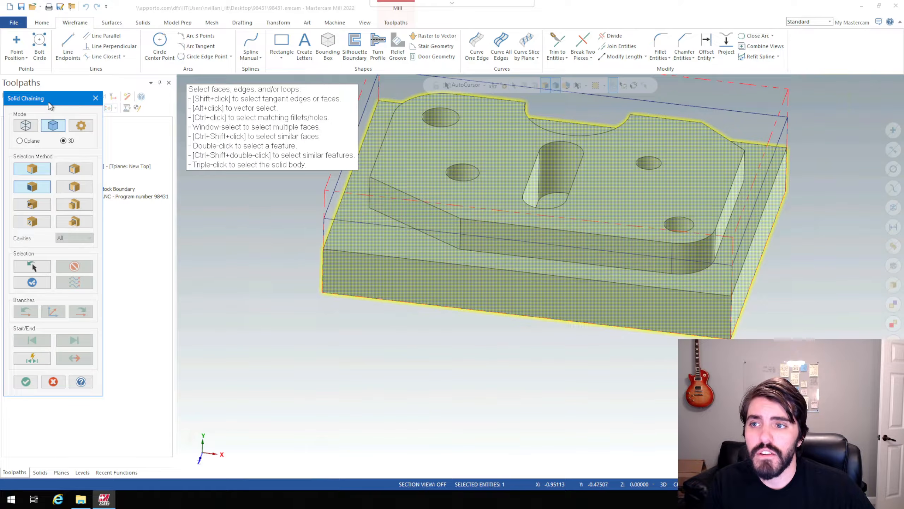
left_click_drag(53, 99, 209, 170)
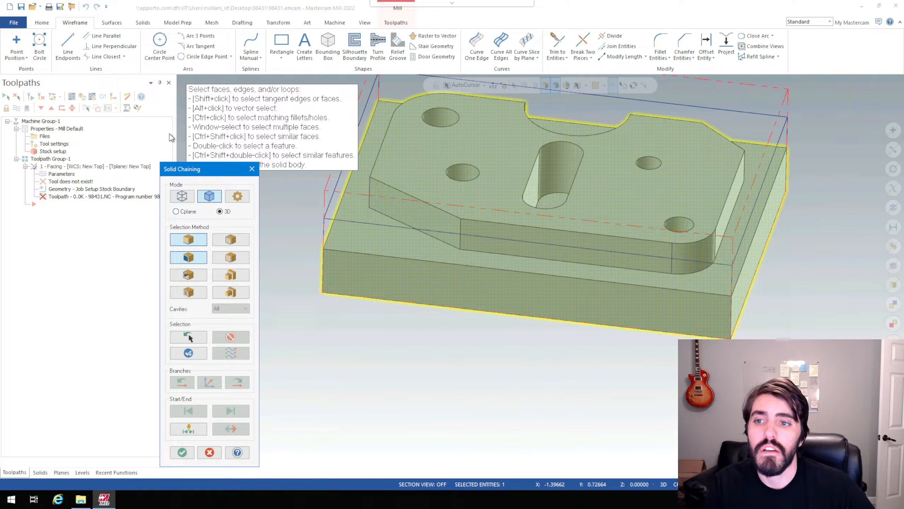
left_click_drag(192, 171, 177, 116)
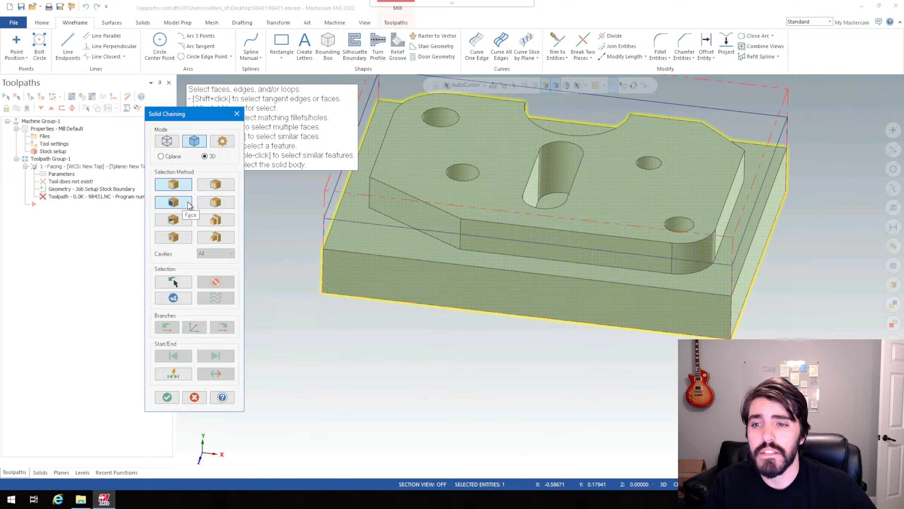
middle_click_drag(414, 325, 413, 330)
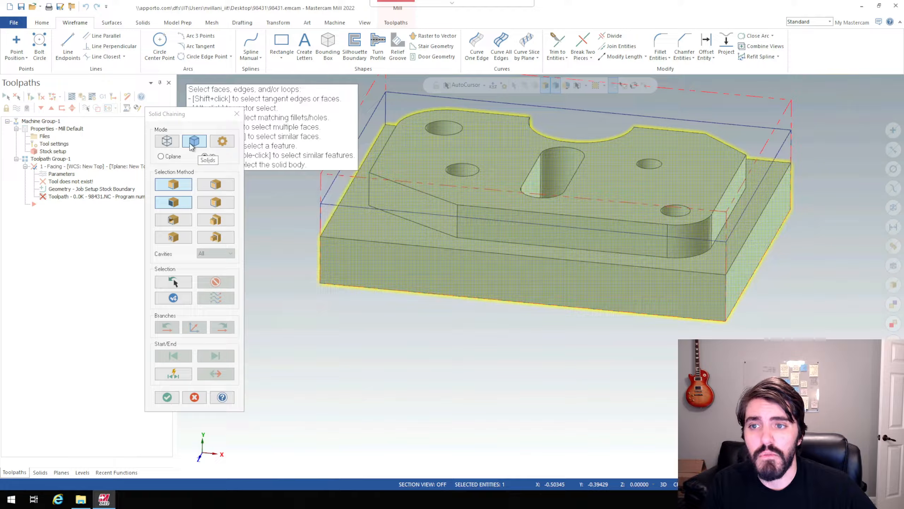
left_click(165, 143)
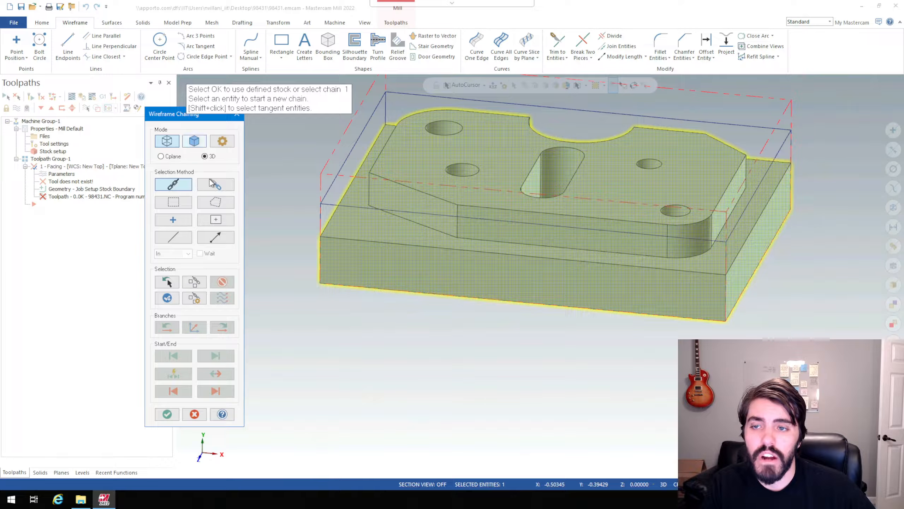
left_click(231, 203)
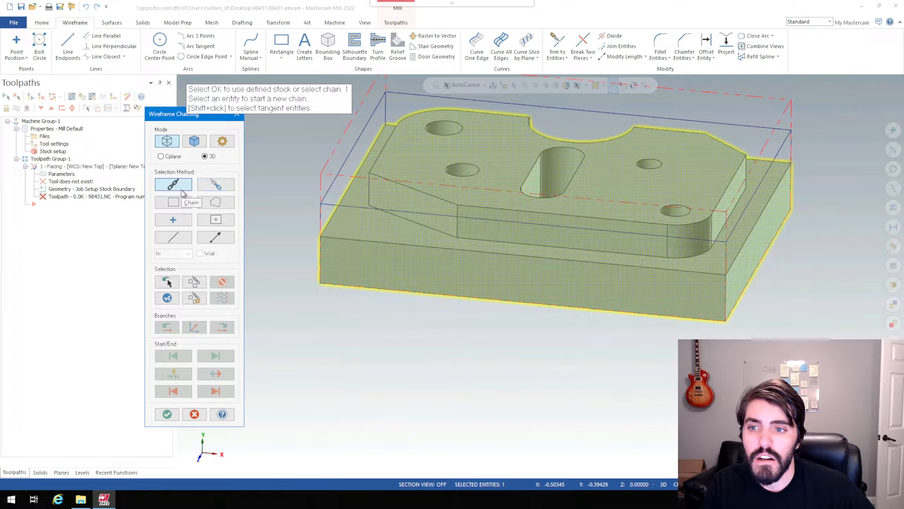
left_click(180, 192)
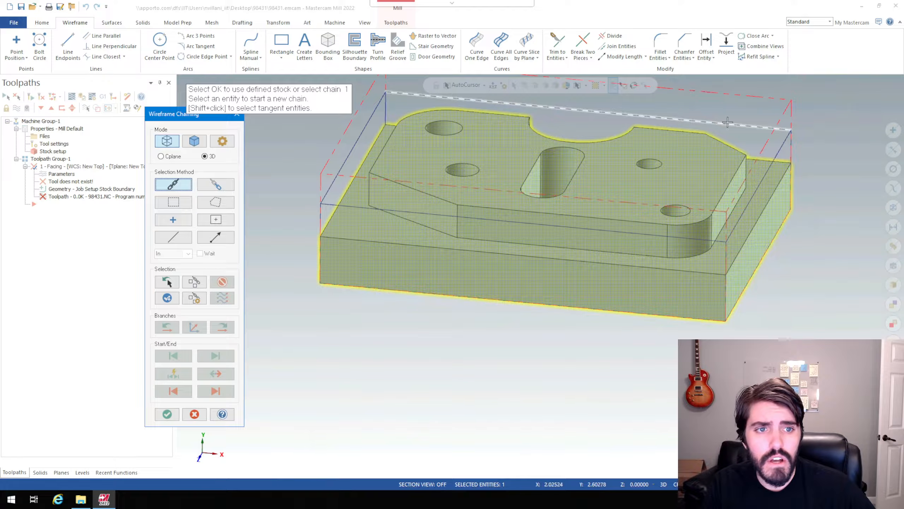
Chain all four edges of the wireframe rectangle around the part's top and accept it as the facing boundary.
left_click(350, 152)
mouse_move(444, 317)
middle_mouse_down()
mouse_move(426, 299)
mouse_move(438, 321)
middle_mouse_up()
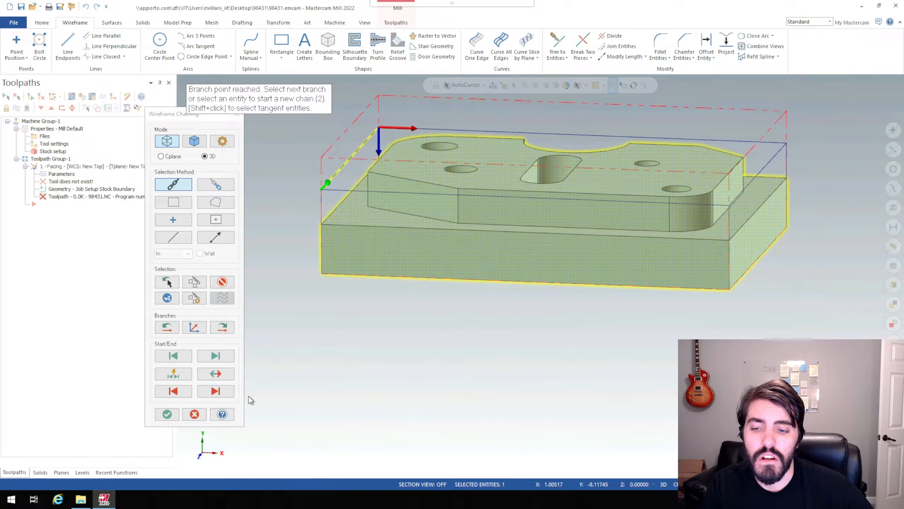
left_click(217, 392)
left_click(217, 392)
left_click(216, 392)
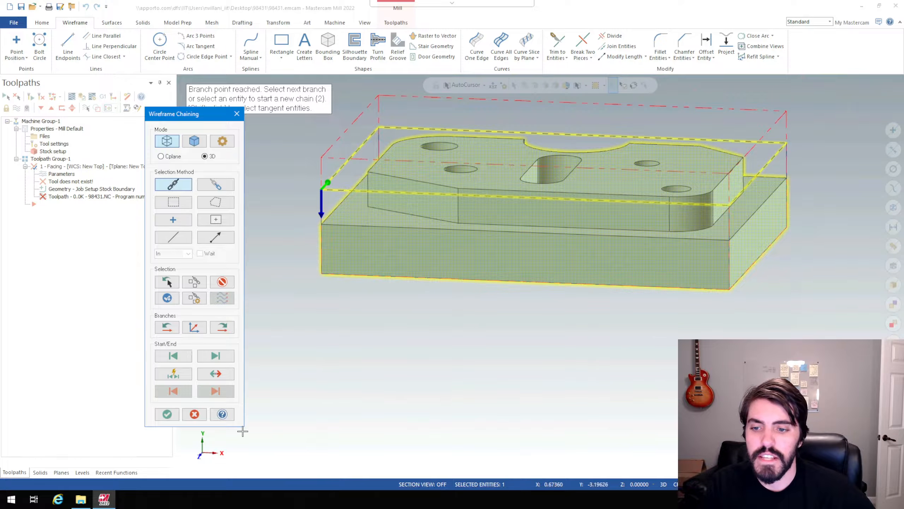
left_click(166, 417)
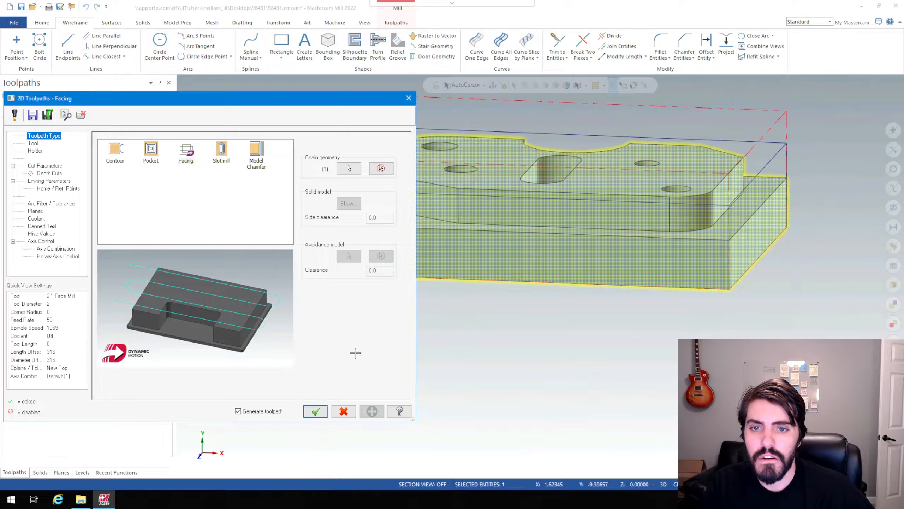
Rechain all of the facing geometry, picking the same wireframe rectangle around the part's top again.
left_click_drag(322, 105, 474, 103)
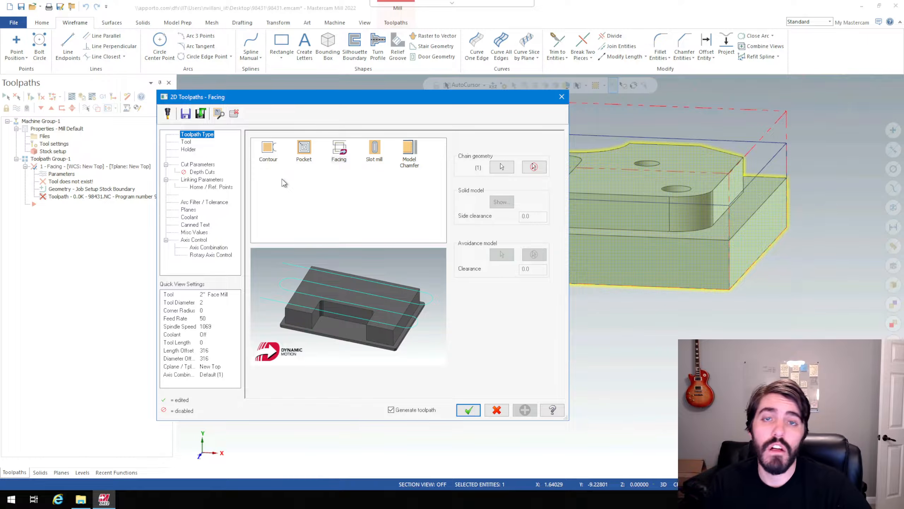
left_click_drag(273, 103, 318, 104)
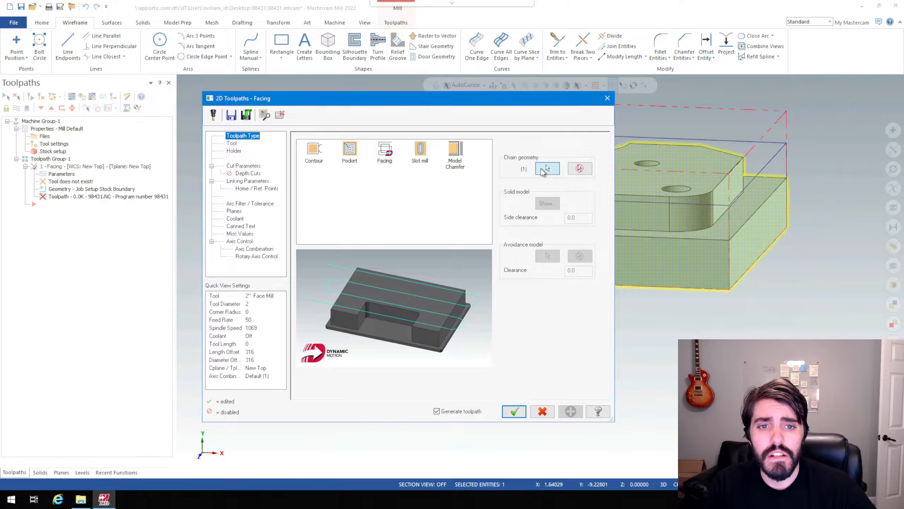
left_click(579, 169)
right_click(38, 122)
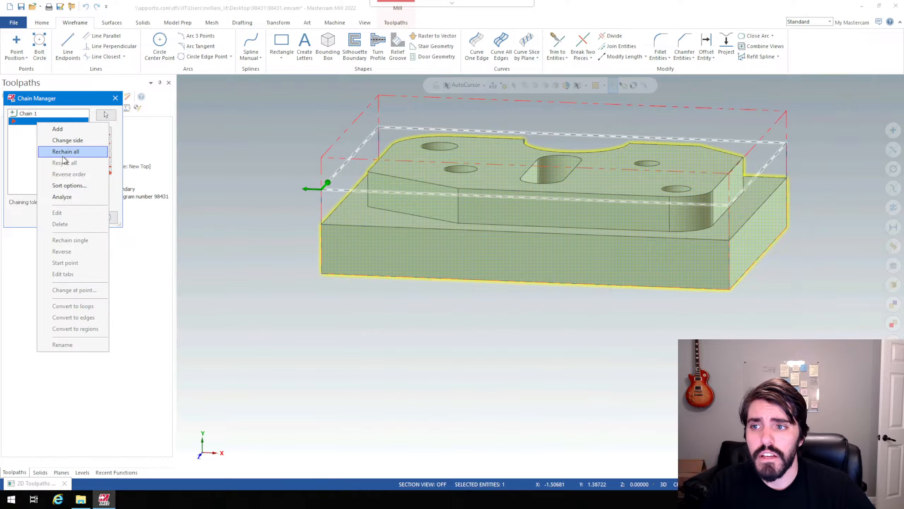
left_click(70, 151)
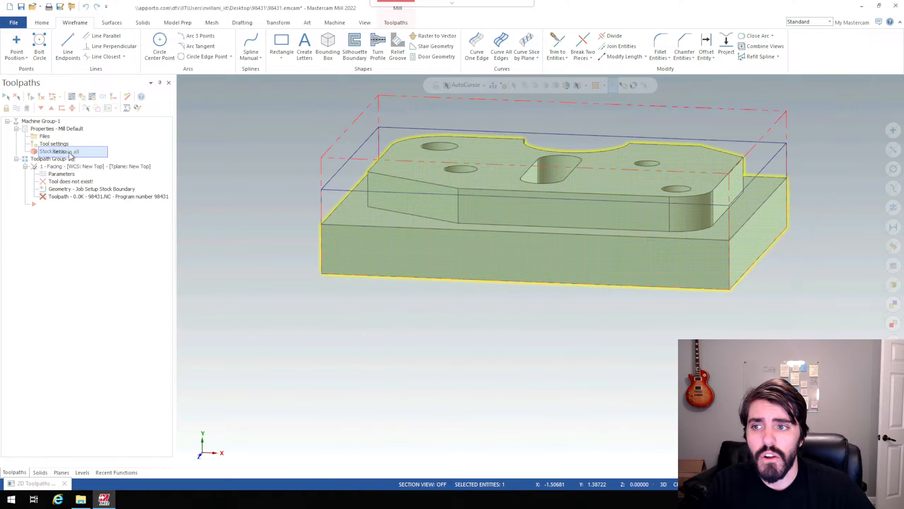
left_click(336, 174)
left_click(218, 391)
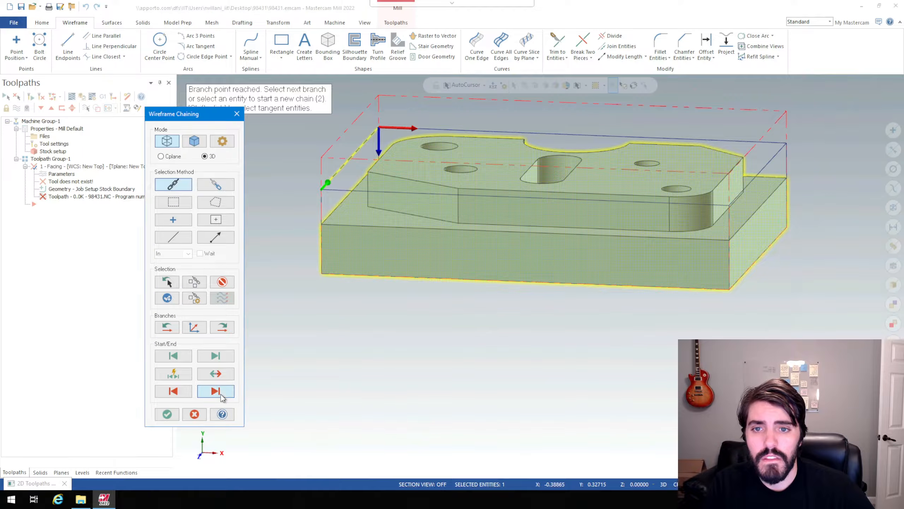
left_click(176, 413)
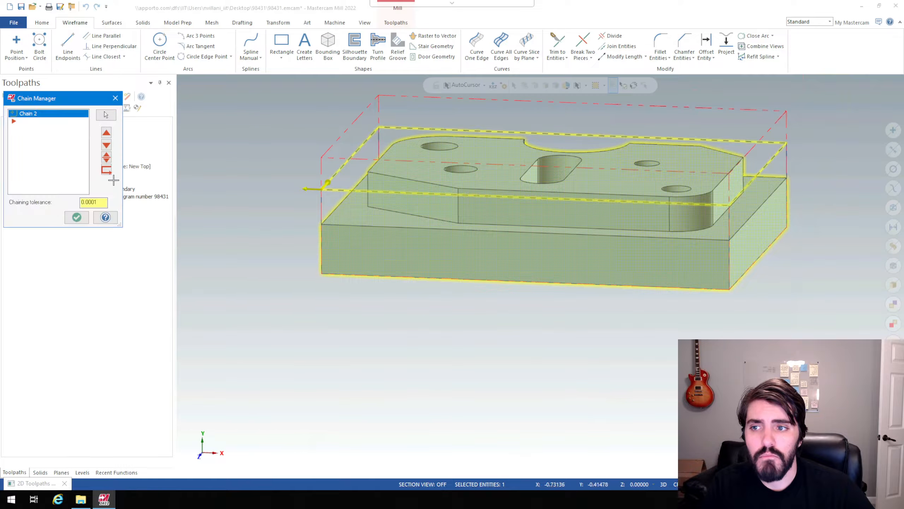
left_click(75, 216)
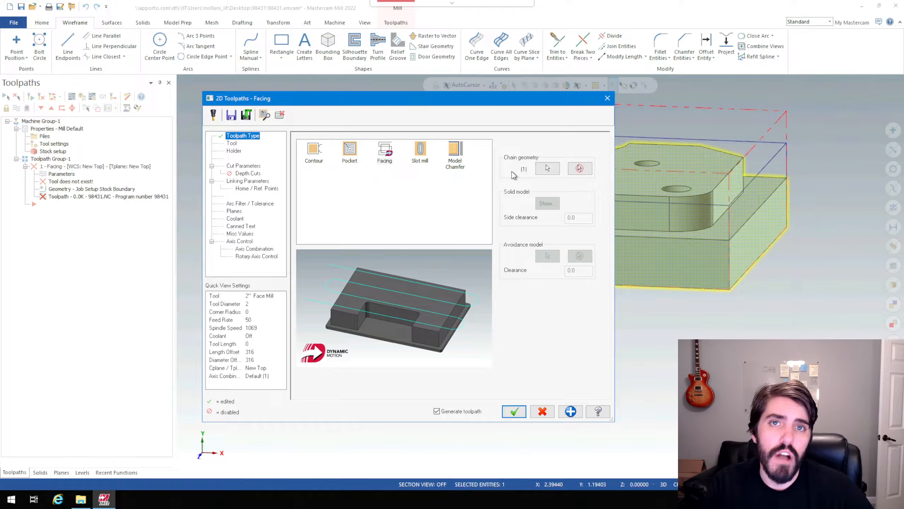
Browse the unfiltered Mill_Inch tool library for the facing operation, then close it without choosing a tool.
left_click(232, 144)
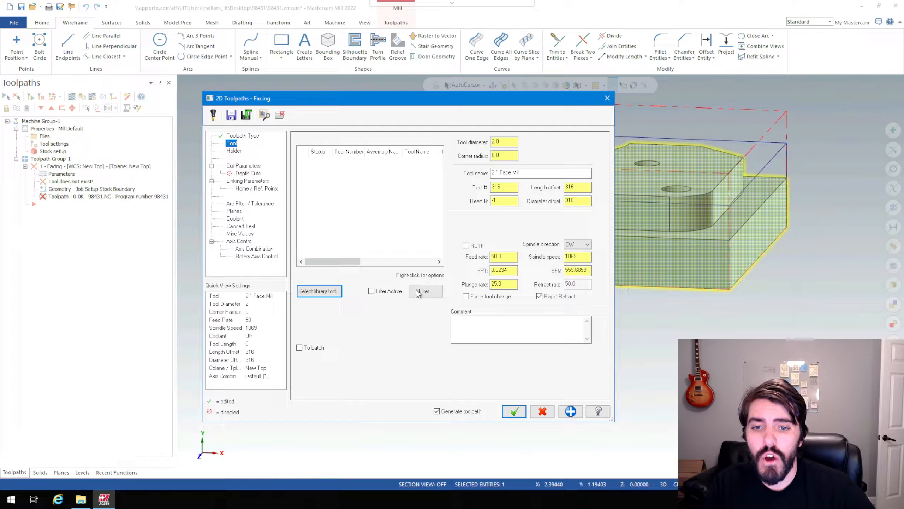
left_click(318, 292)
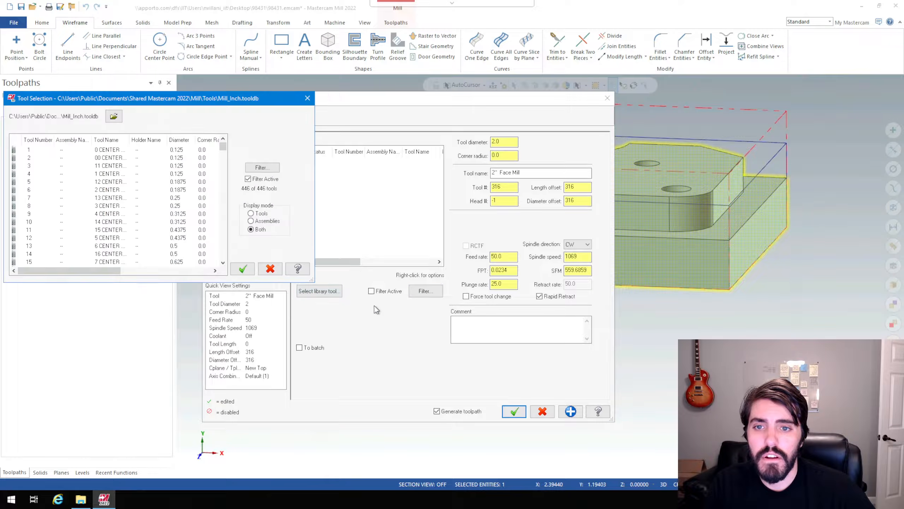
left_click_drag(303, 98, 469, 99)
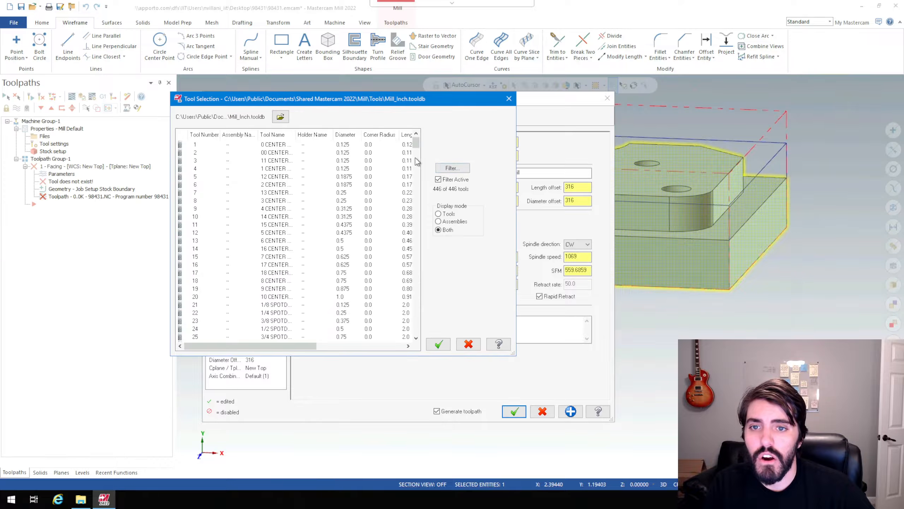
left_click_drag(417, 145, 409, 353)
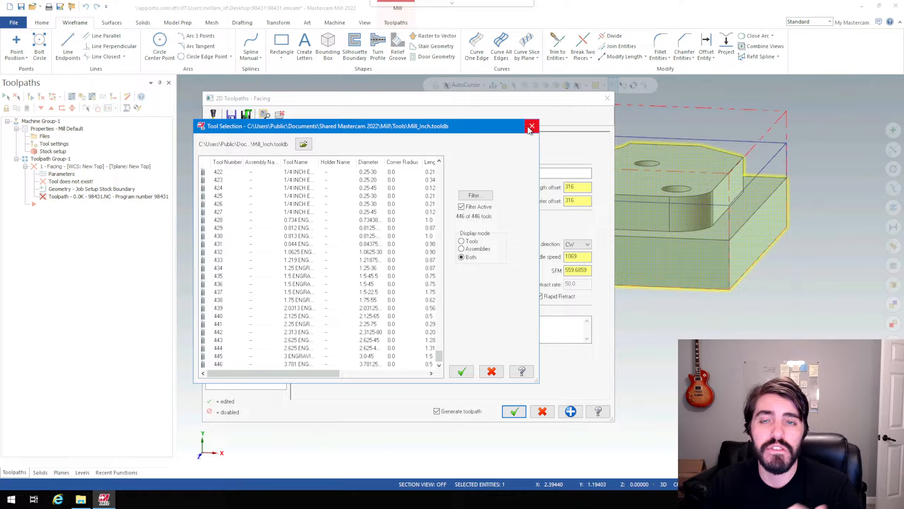
left_click(531, 128)
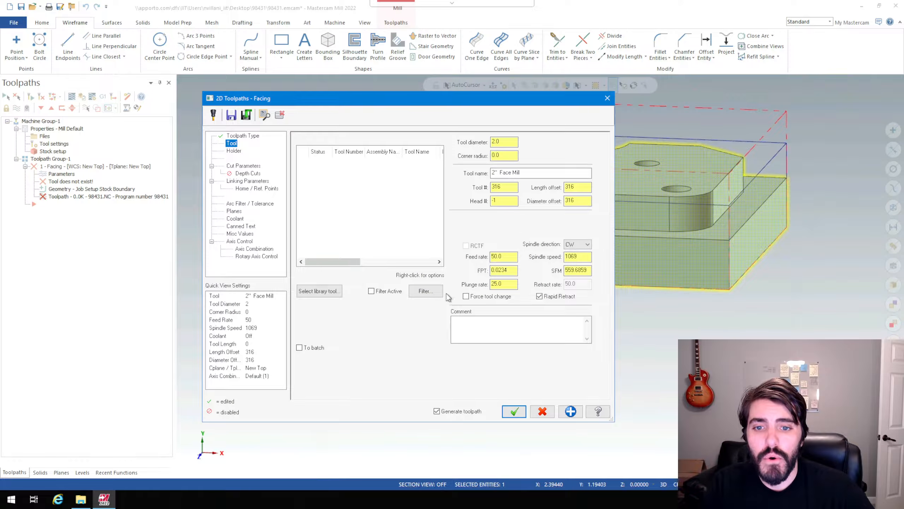
Filter the tool list to face mills only and open the filtered tool library.
left_click(430, 294)
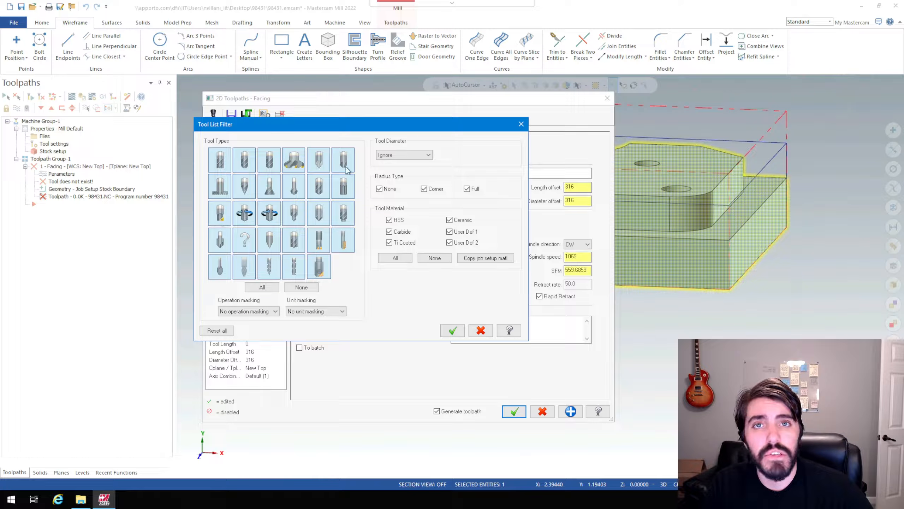
left_click(304, 288)
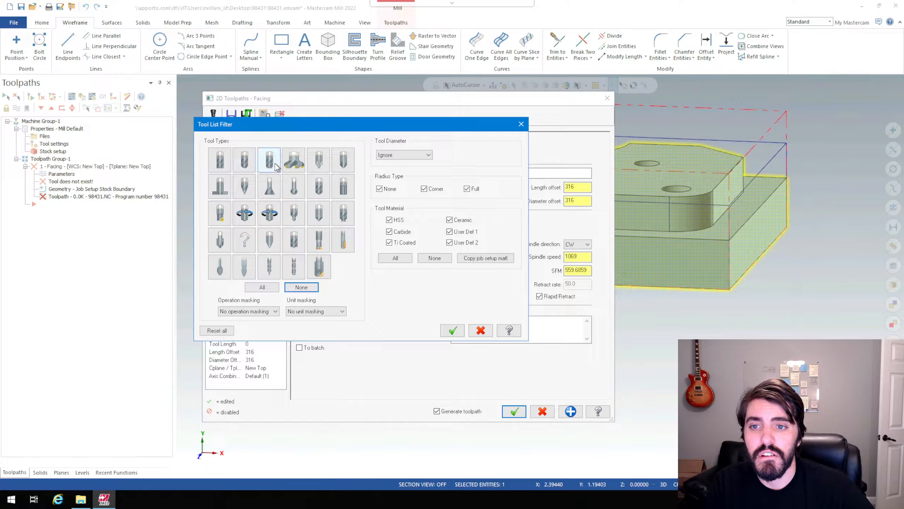
left_click(296, 162)
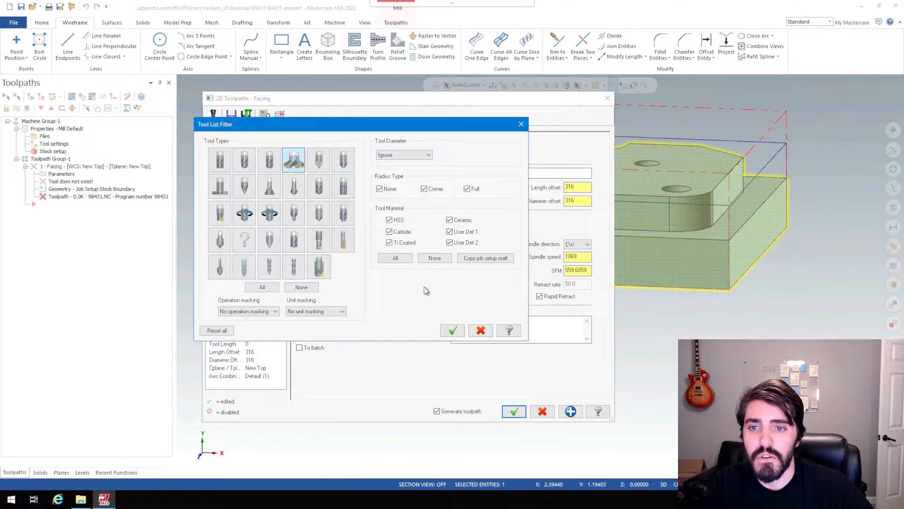
left_click(452, 331)
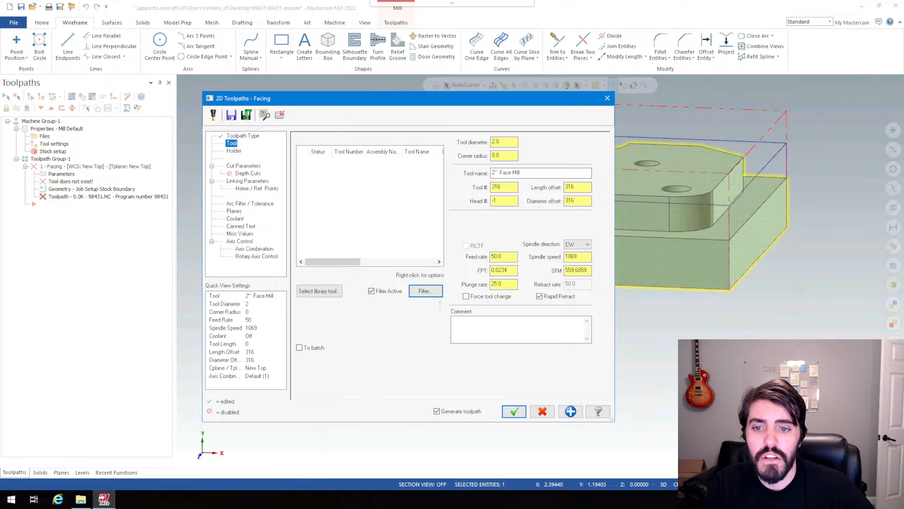
left_click(331, 295)
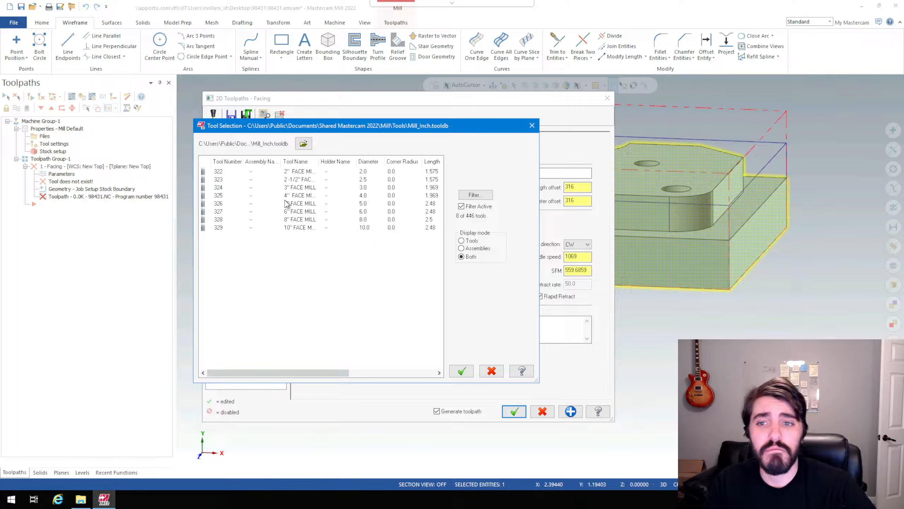
Choose the 3" face mill, tool 324, for the facing operation and add the comment "3inch Facemill".
left_click(250, 187)
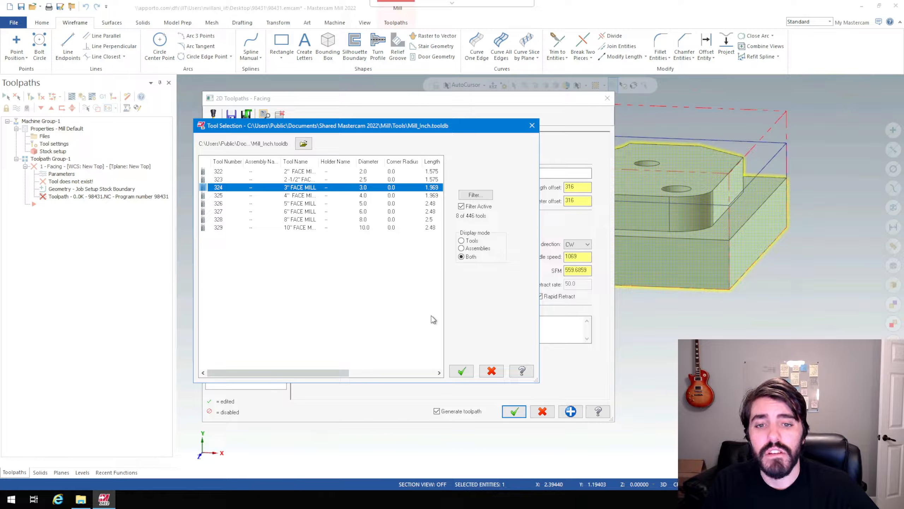
left_click(473, 371)
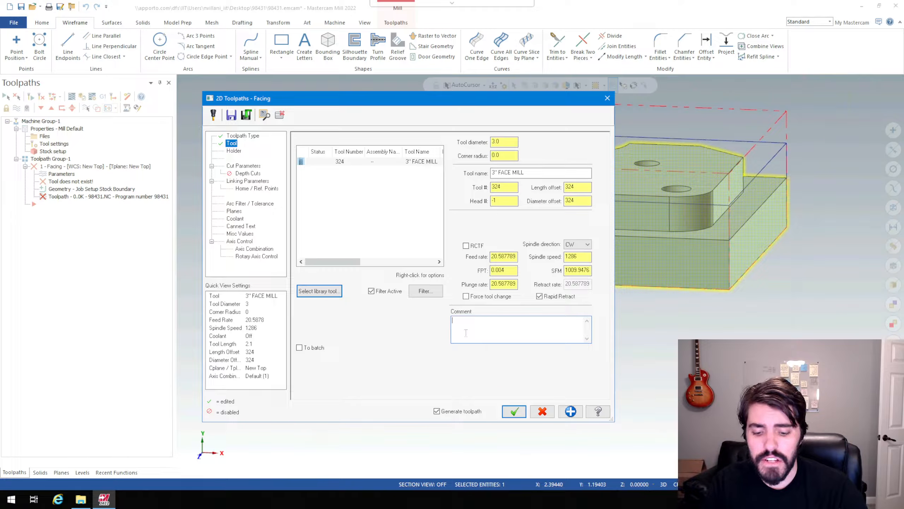
type("in")
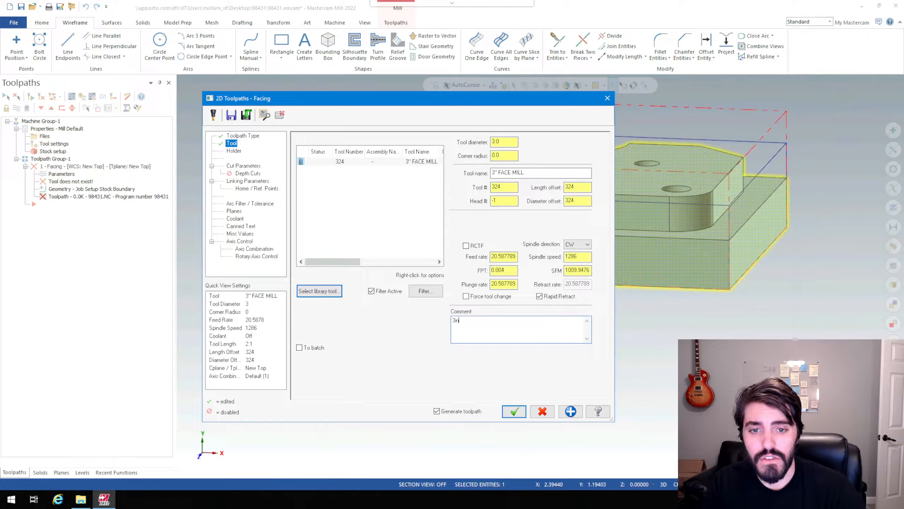
type("ch Facemill")
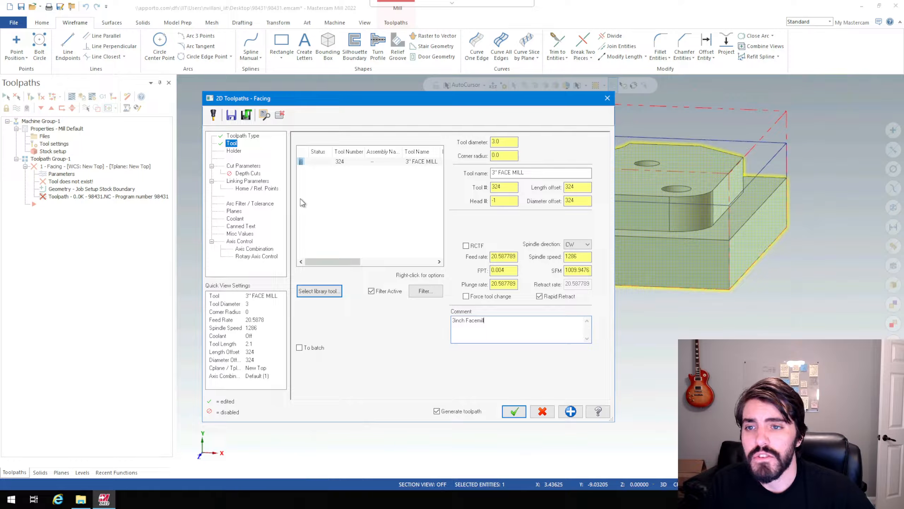
Set the facing cutting method to One pass and the stock to leave on floors to 0.
left_click(234, 151)
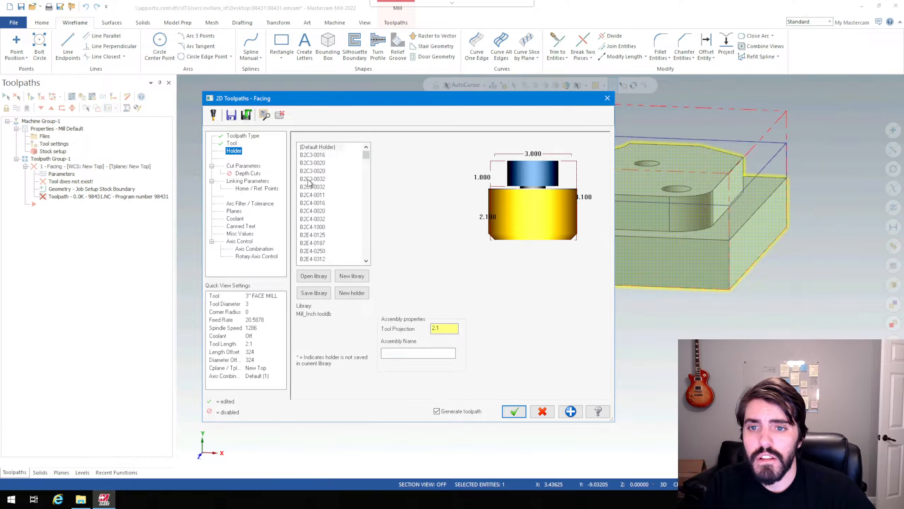
left_click(239, 166)
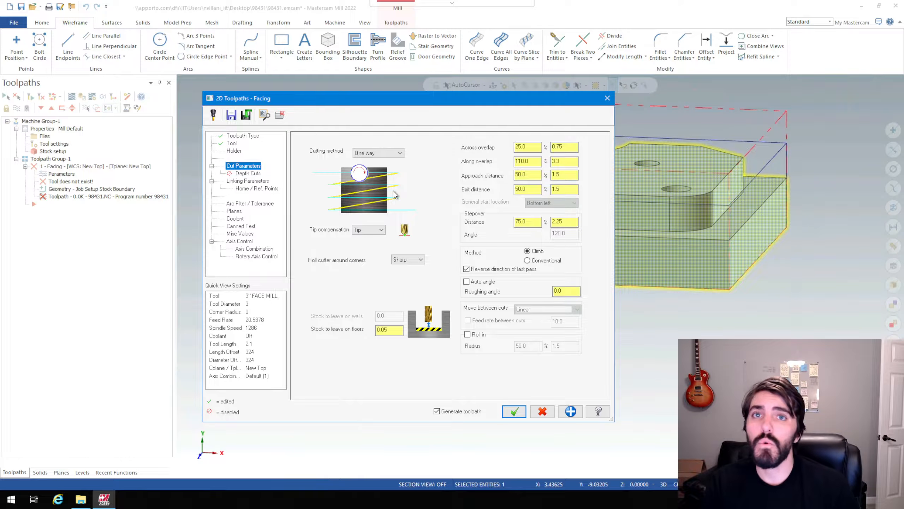
left_click(391, 156)
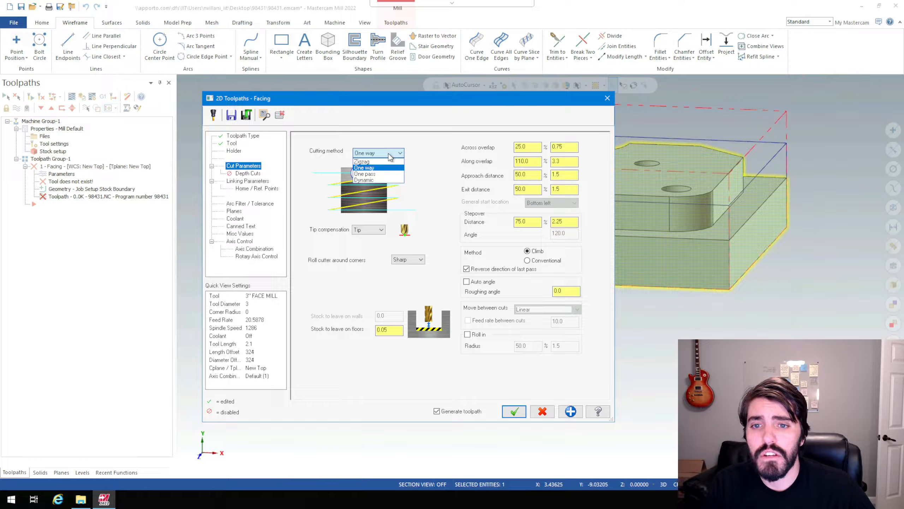
left_click(372, 175)
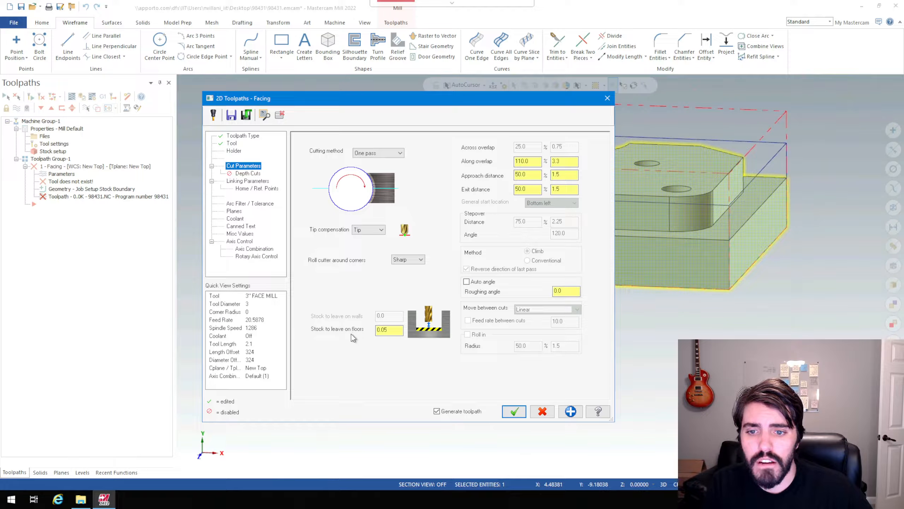
double_click(382, 330)
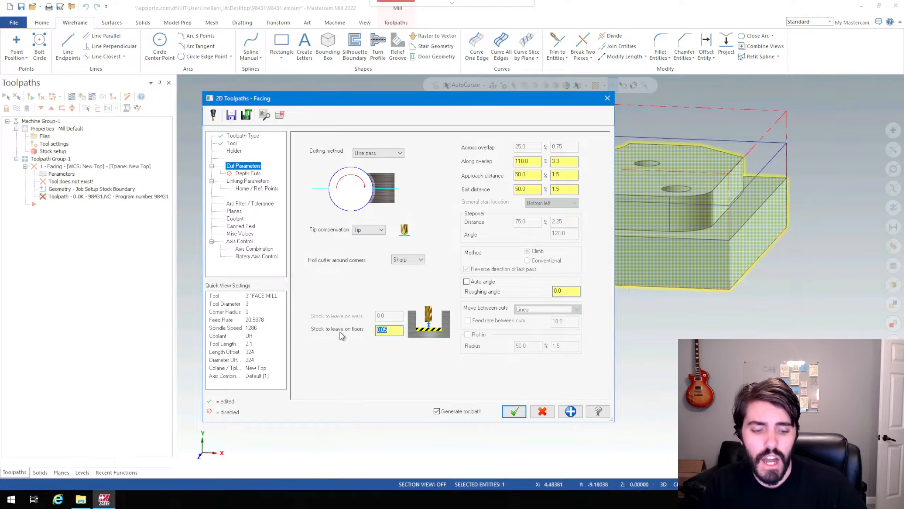
type("0")
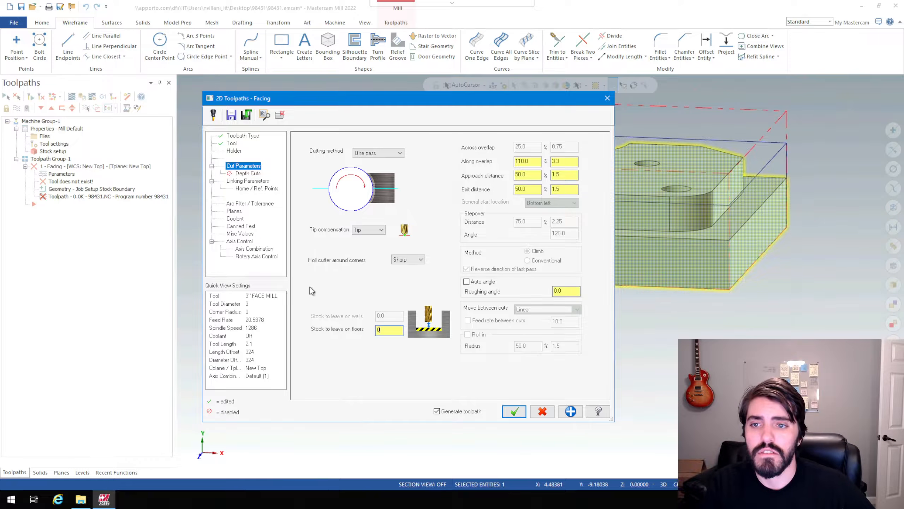
Enable depth cuts for the facing operation with a max rough step of .06.
left_click(251, 174)
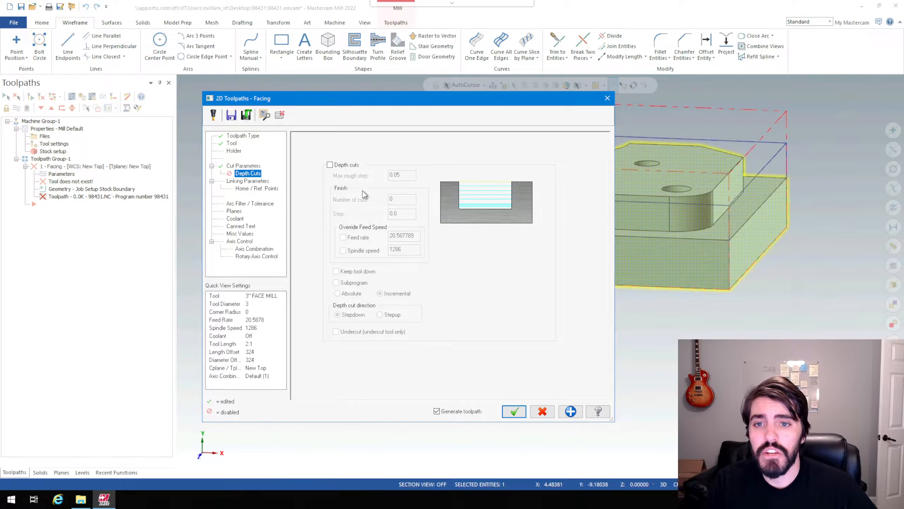
left_click(330, 165)
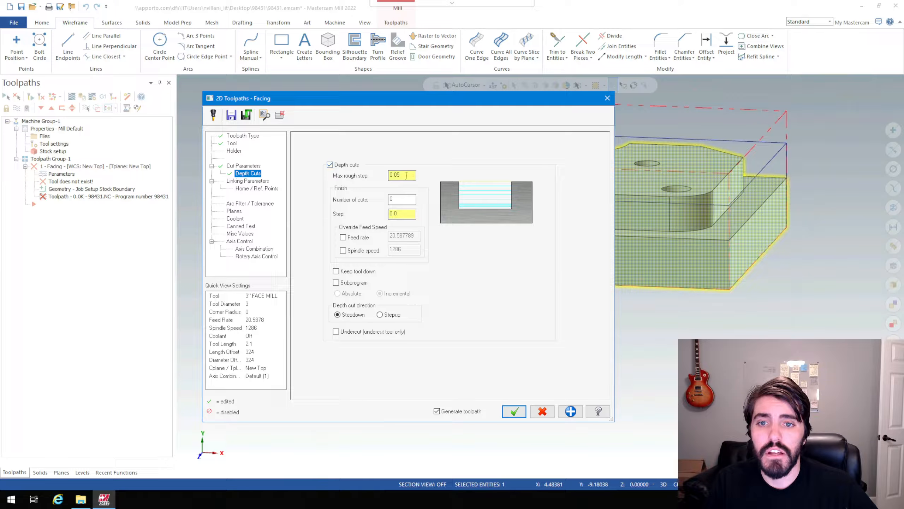
key("Tab")
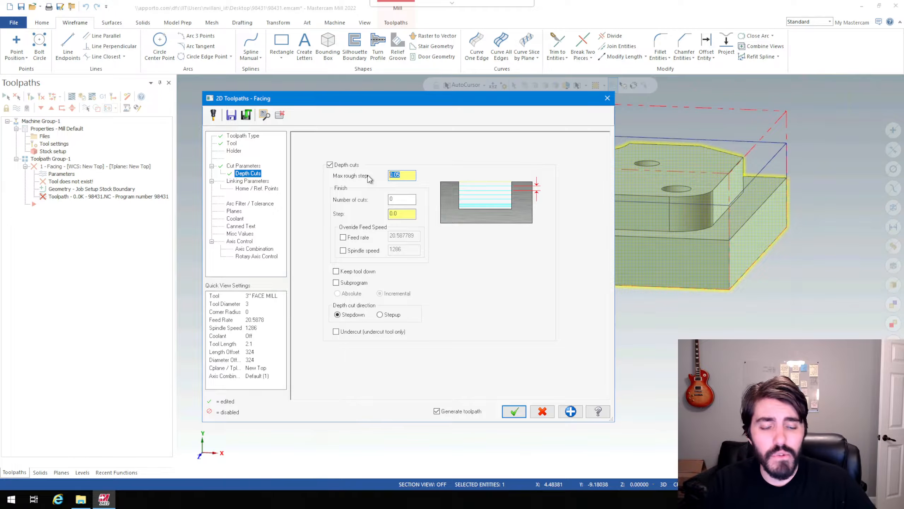
type(".06")
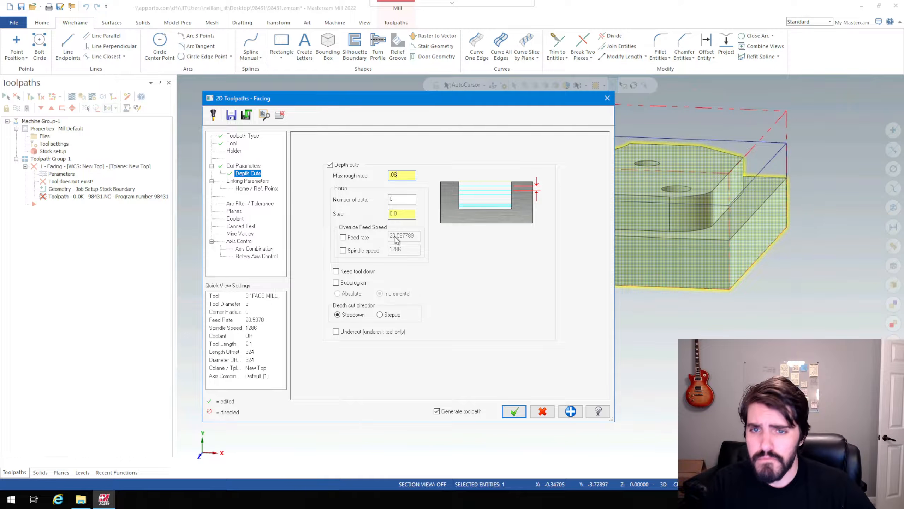
Enable a clearance height of 1.0 and switch the retract, feed plane and depth heights to absolute.
left_click(246, 181)
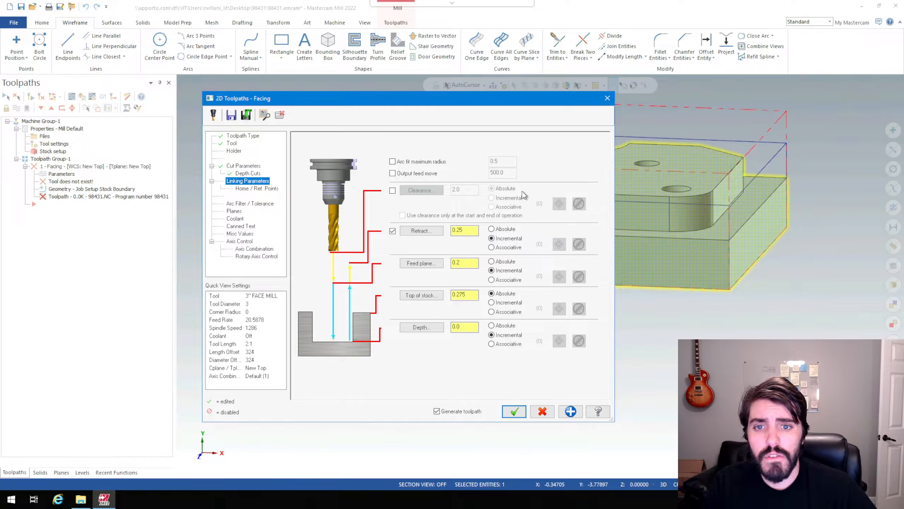
left_click(392, 190)
double_click(460, 189)
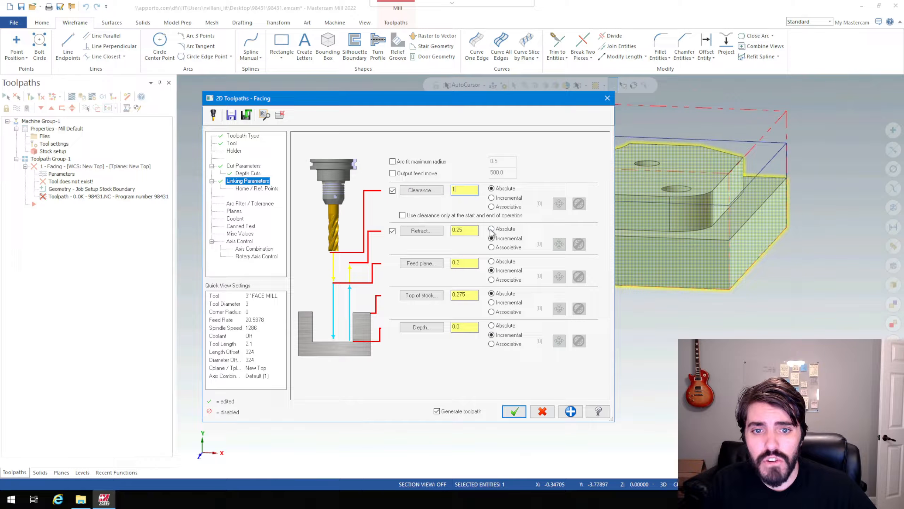
left_click(492, 262)
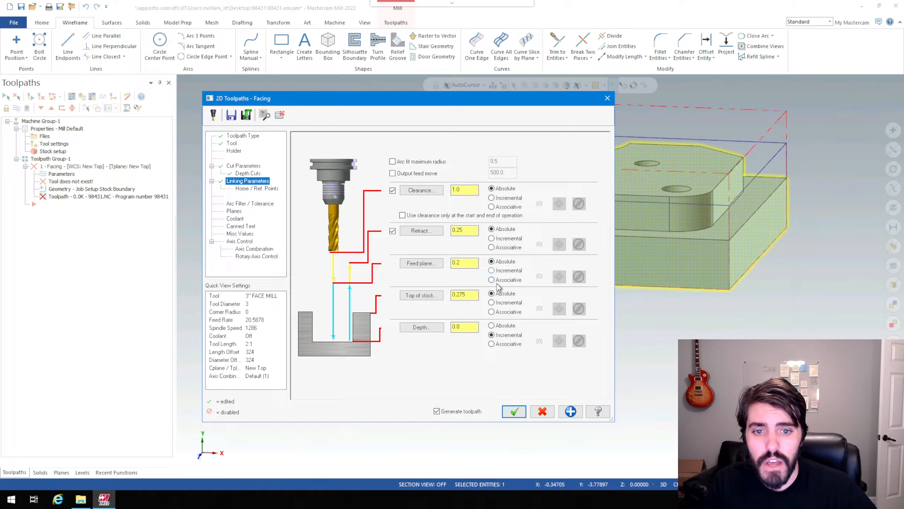
left_click(491, 325)
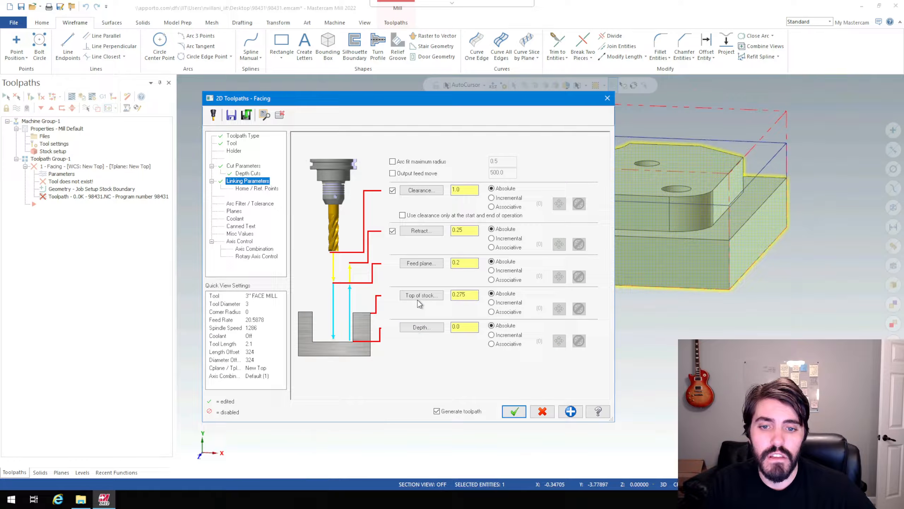
Define the facing depth by picking the front corner point of the wireframe rectangle around the part's top.
left_click(421, 328)
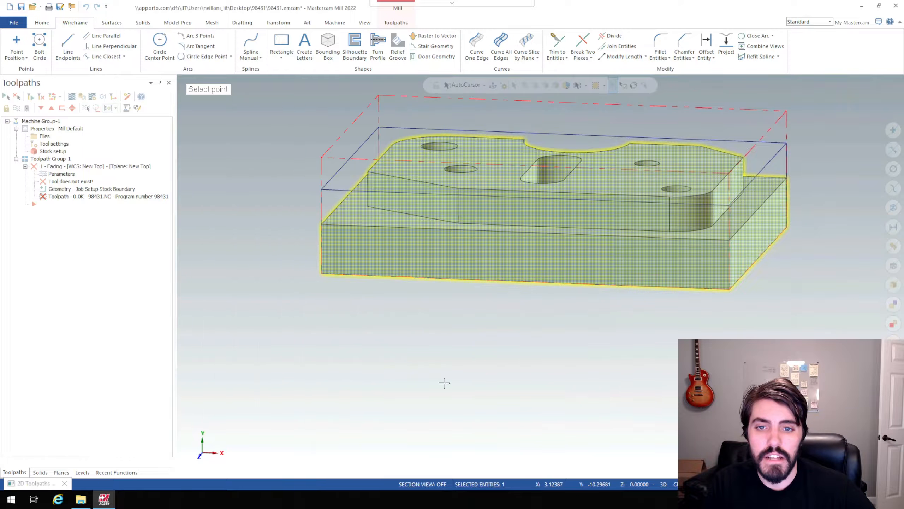
left_click(322, 190)
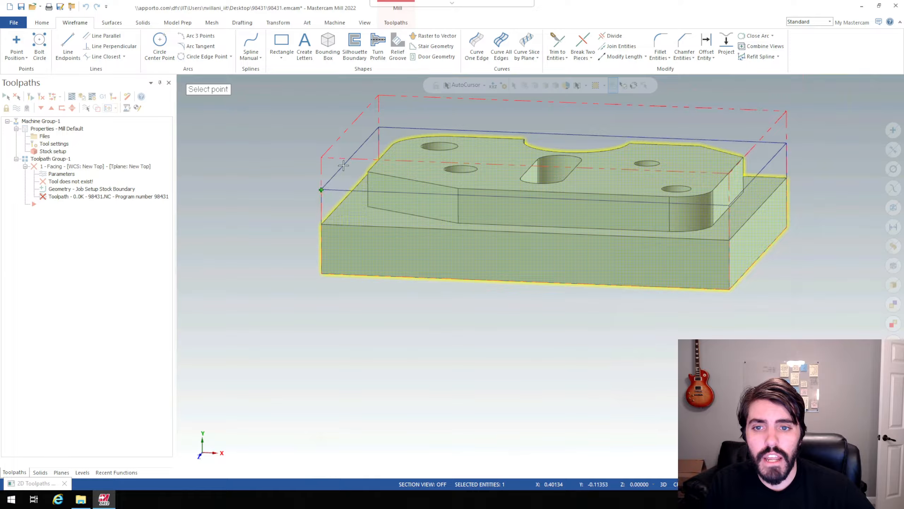
left_click(325, 192)
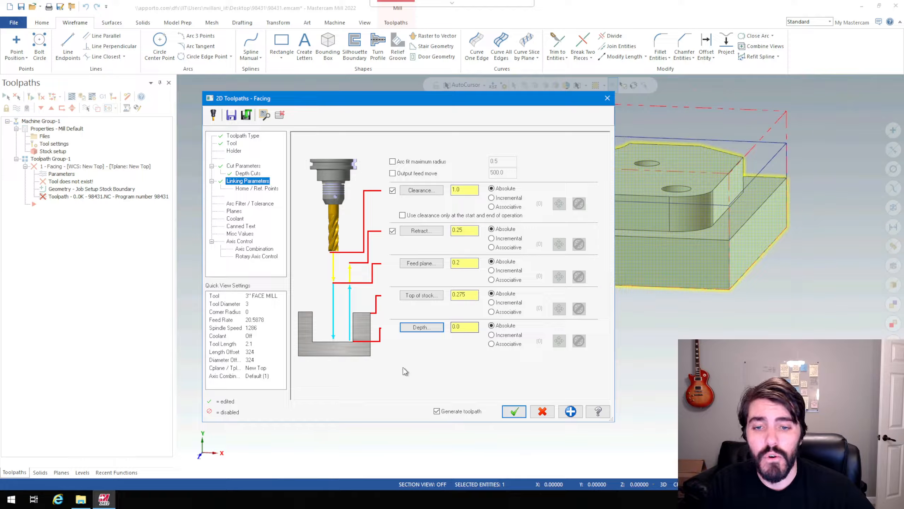
Turn flood coolant on for the facing operation and accept the parameters to generate the toolpath.
left_click(234, 211)
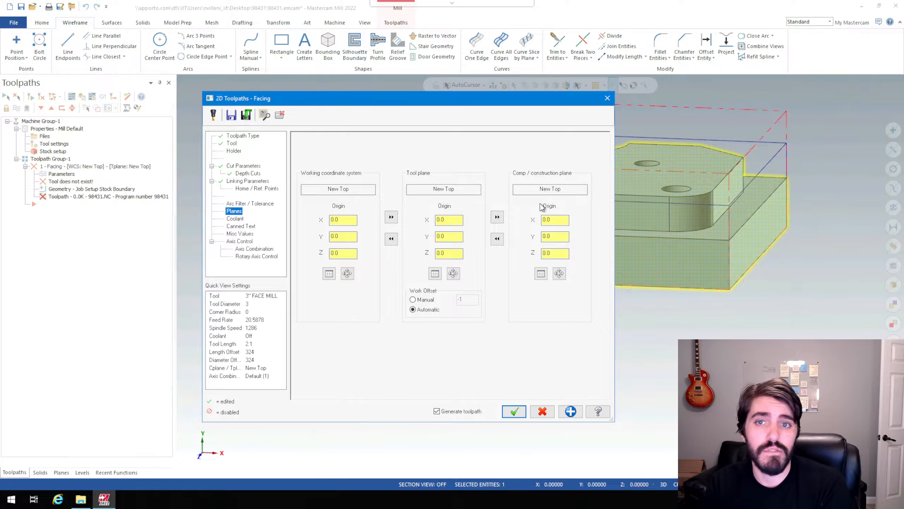
left_click(238, 218)
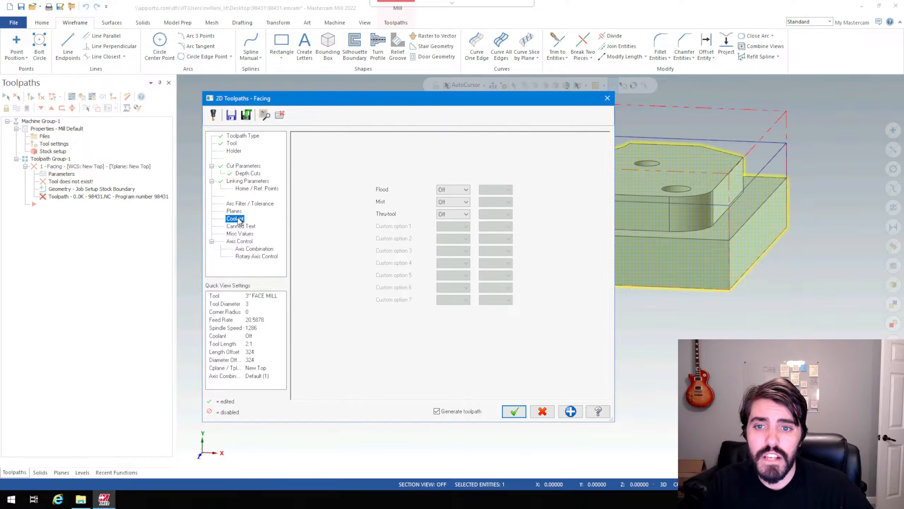
left_click(453, 189)
left_click(449, 202)
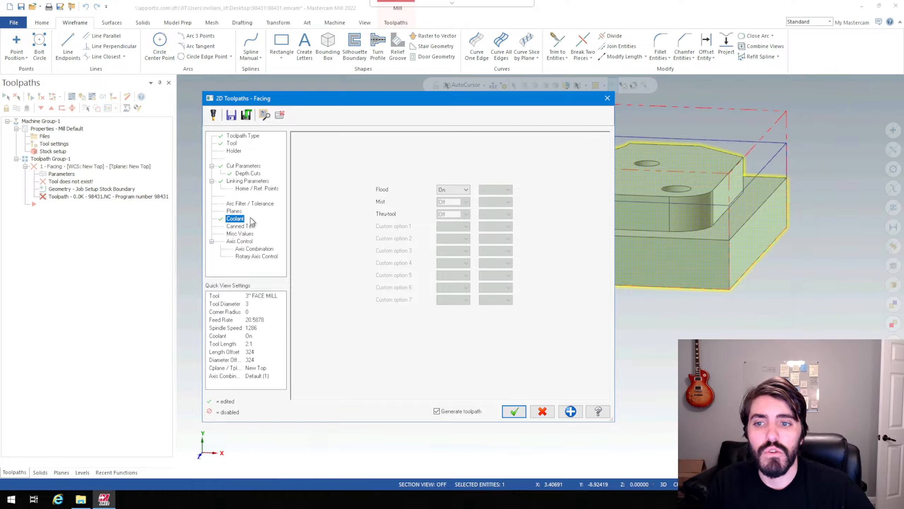
left_click(516, 413)
Backplot the facing toolpath through to its end to check the cutter's motion over the part, then close the backplot.
middle_click_drag(525, 418, 550, 290)
scroll(524, 259, "down", 5)
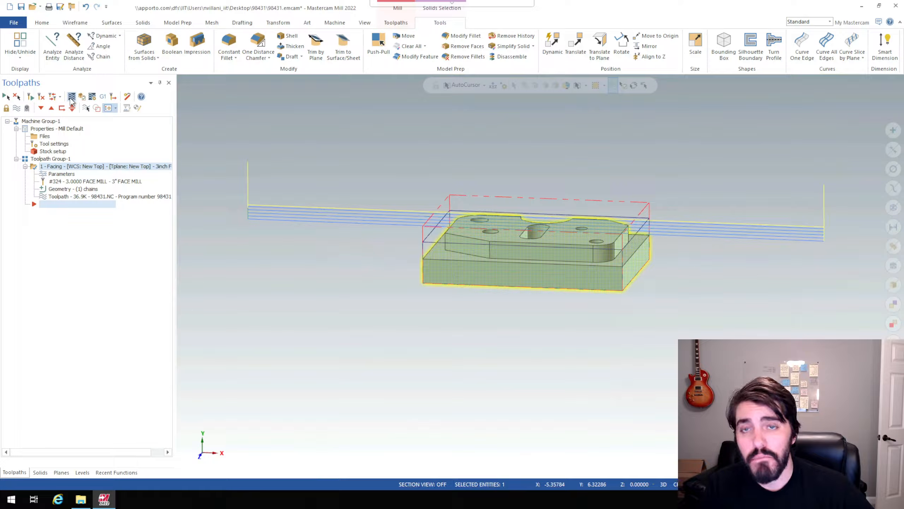
left_click(71, 100)
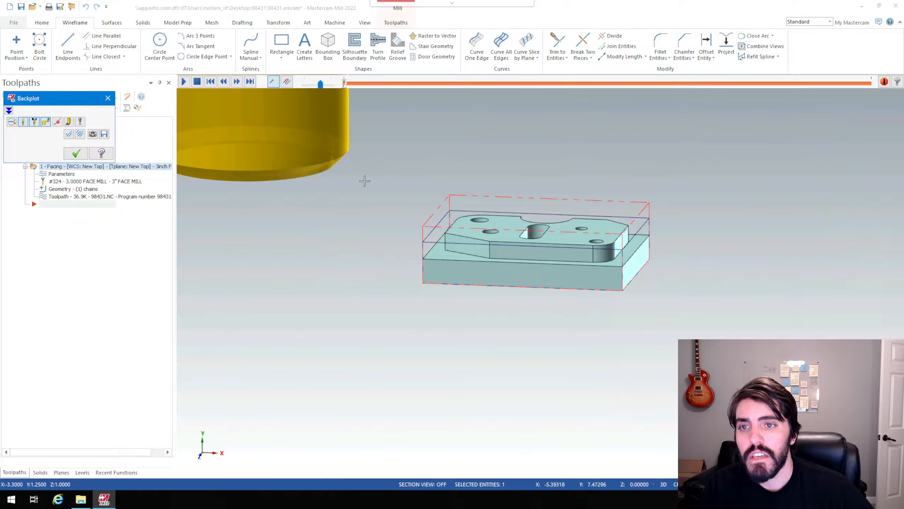
scroll(348, 174, "down", 3)
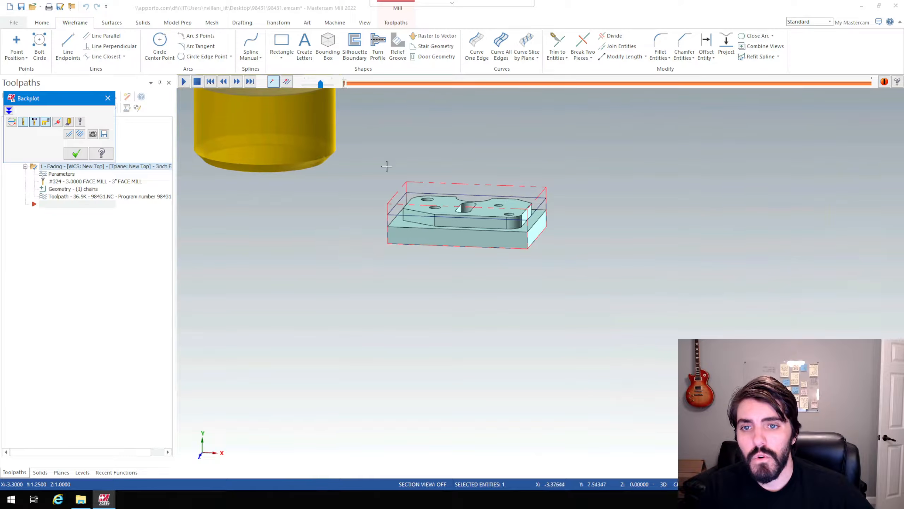
left_click_drag(45, 99, 229, 206)
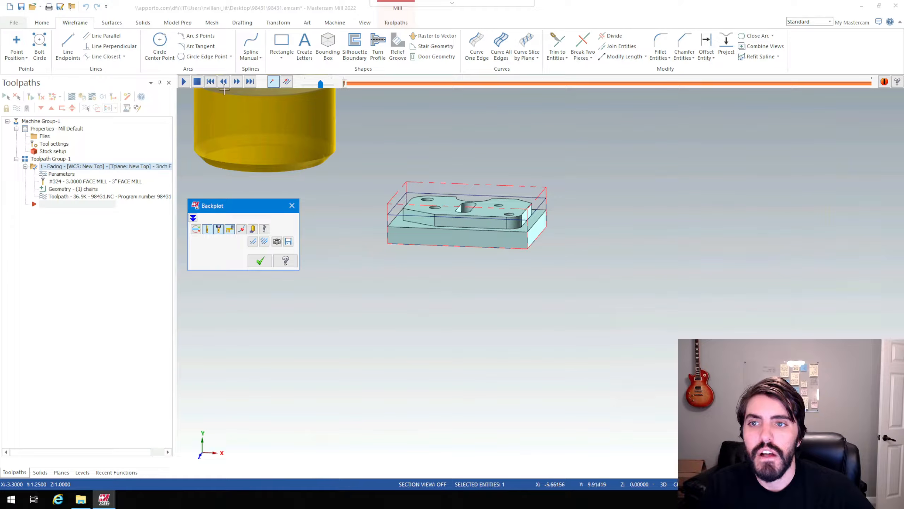
left_click(189, 85)
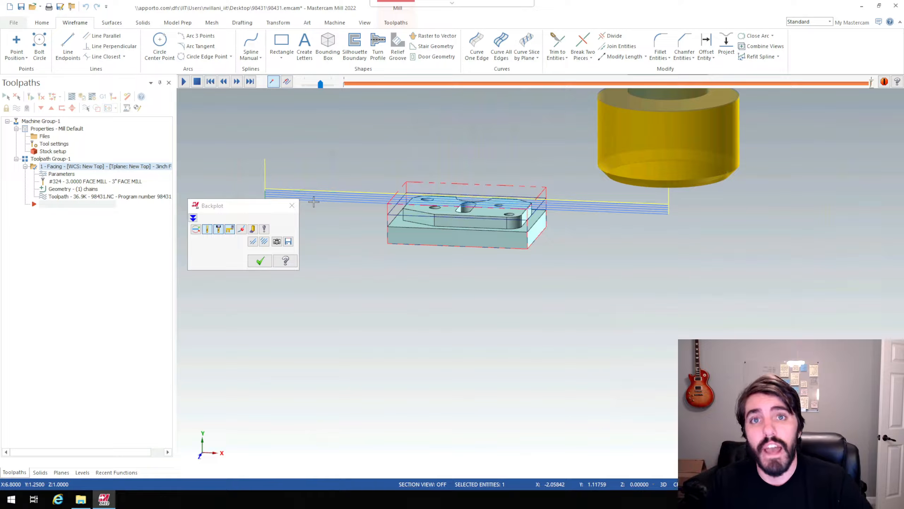
left_click(259, 261)
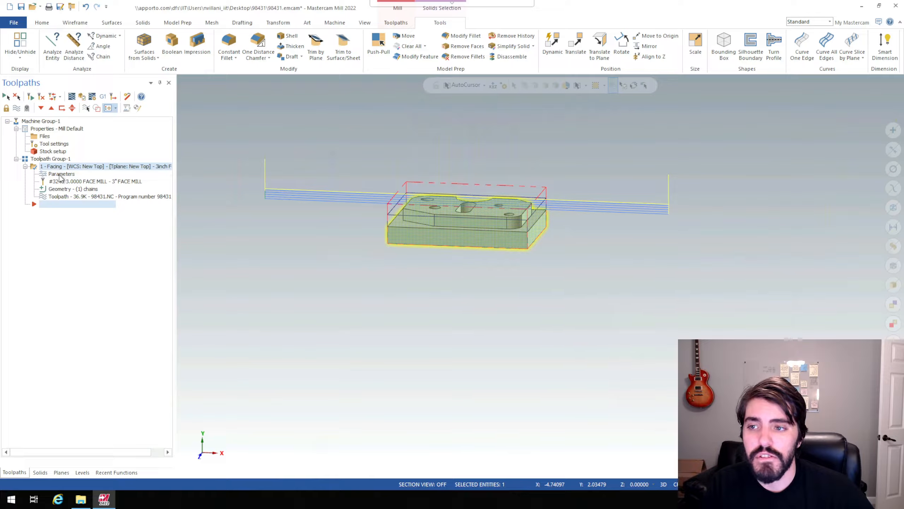
Set the facing operation's exit distance to 25% in its cut parameters and regenerate the toolpath.
left_click(60, 174)
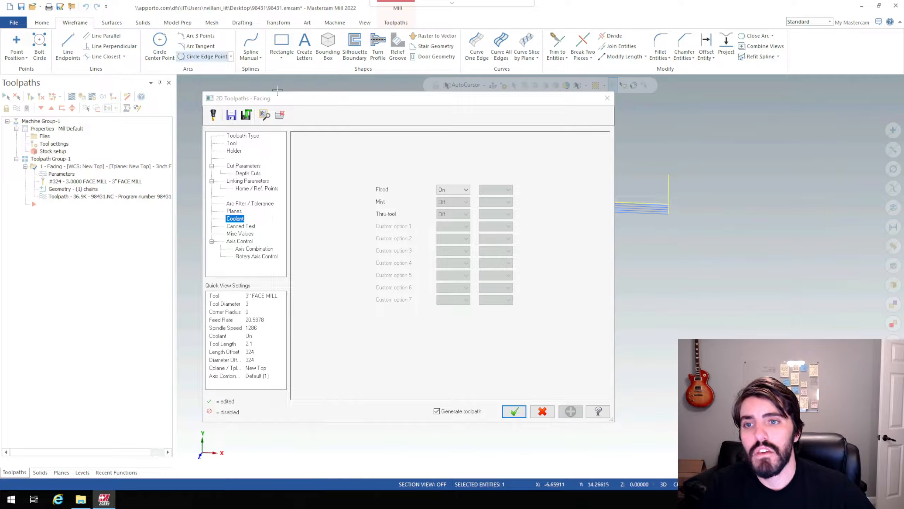
left_click_drag(297, 93, 313, 91)
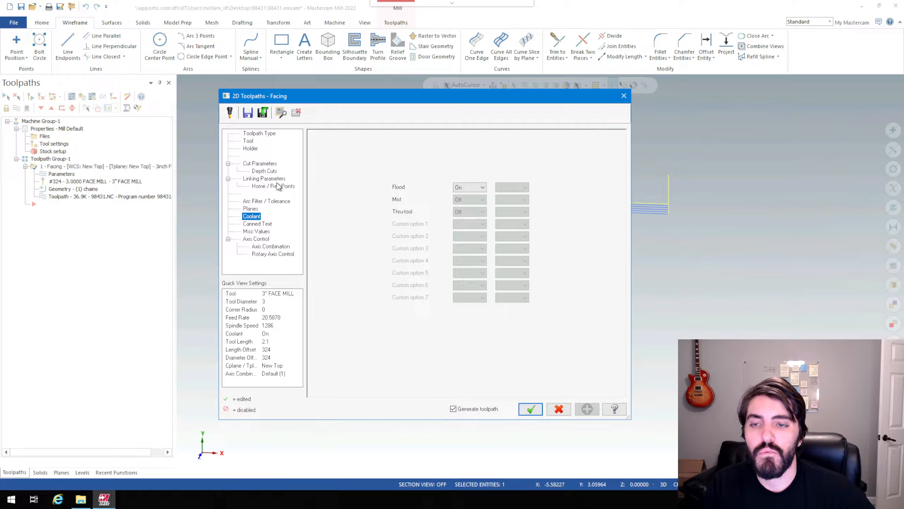
left_click(252, 165)
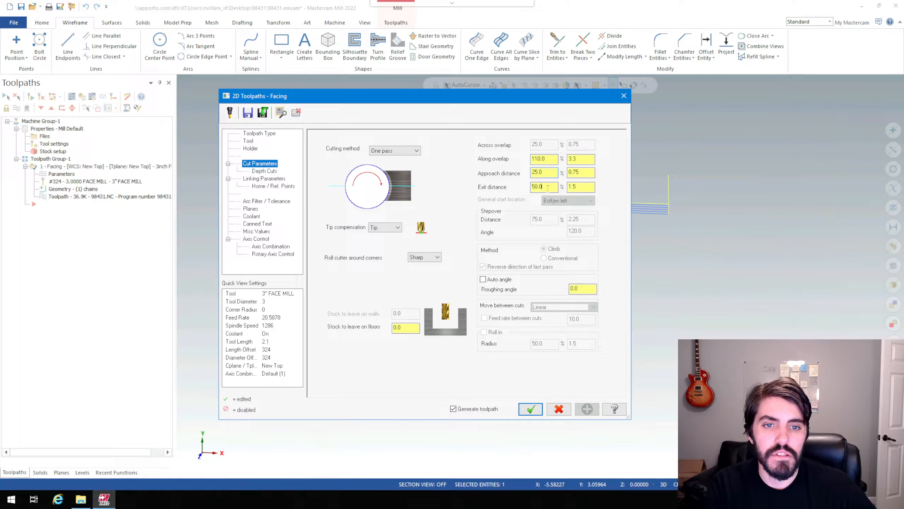
type("25")
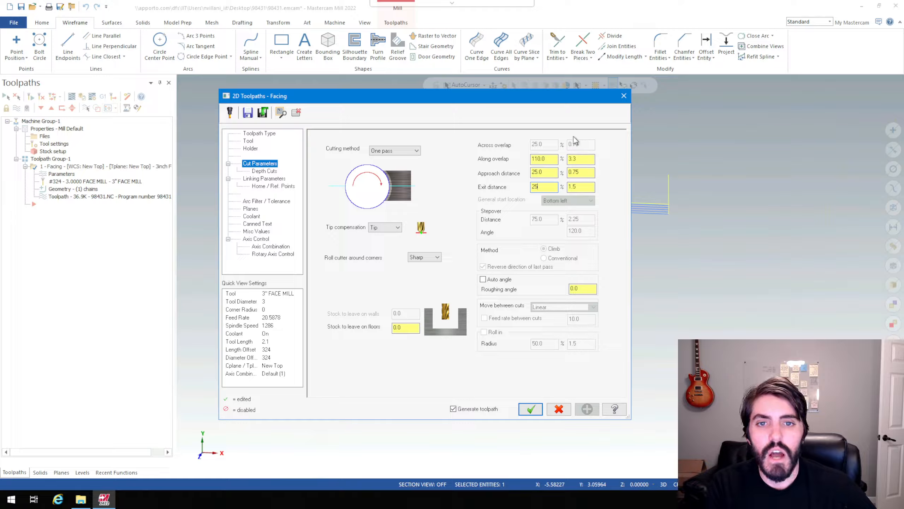
left_click_drag(377, 98, 202, 104)
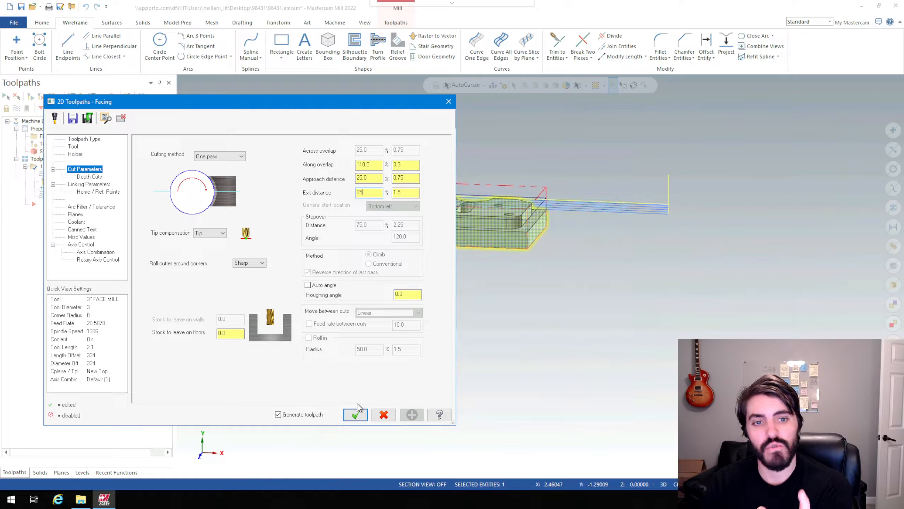
left_click(355, 414)
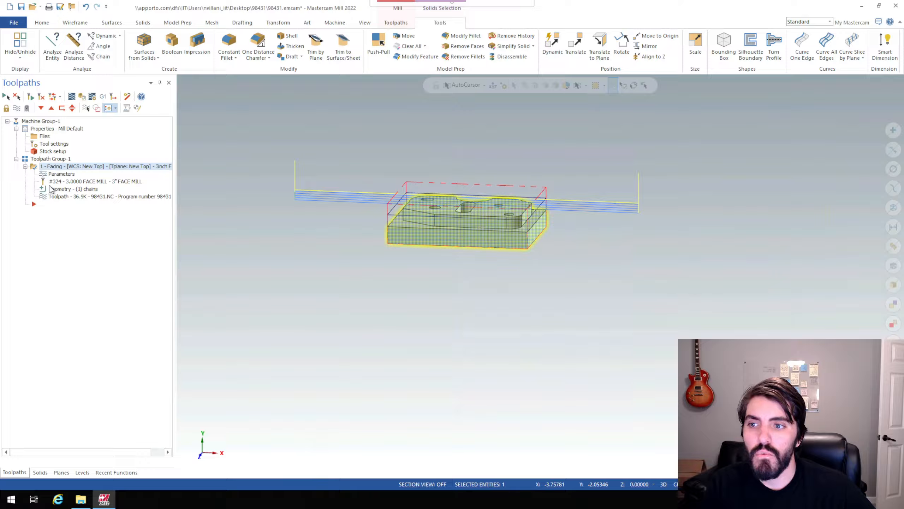
Turn on Keep tool down in the facing operation's depth cuts and regenerate the toolpath.
left_click(55, 175)
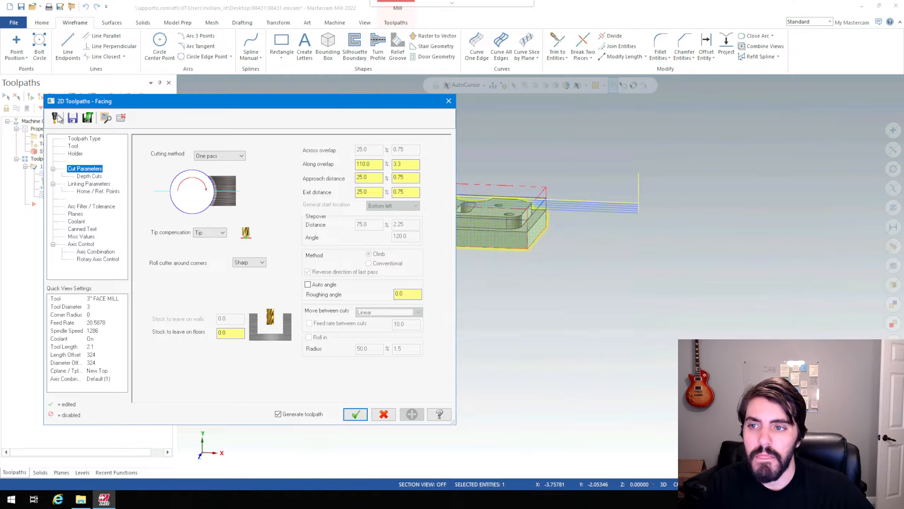
left_click(88, 177)
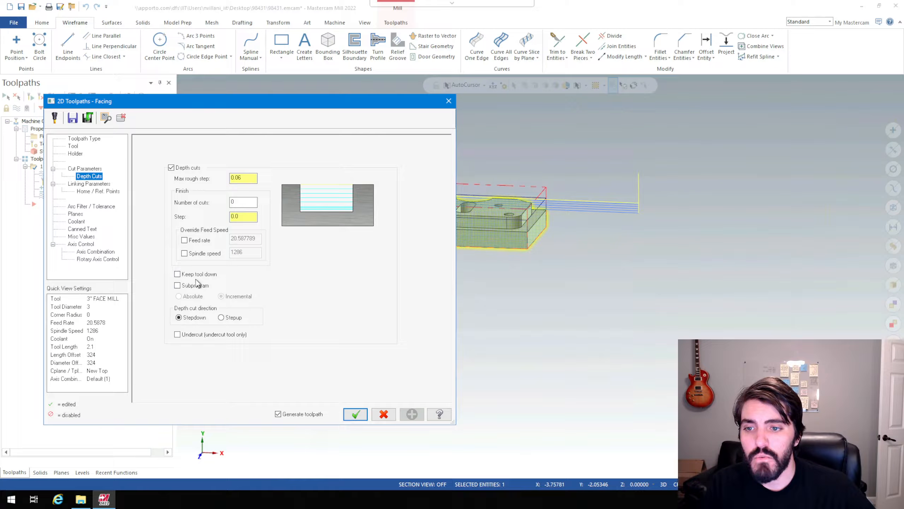
left_click(177, 275)
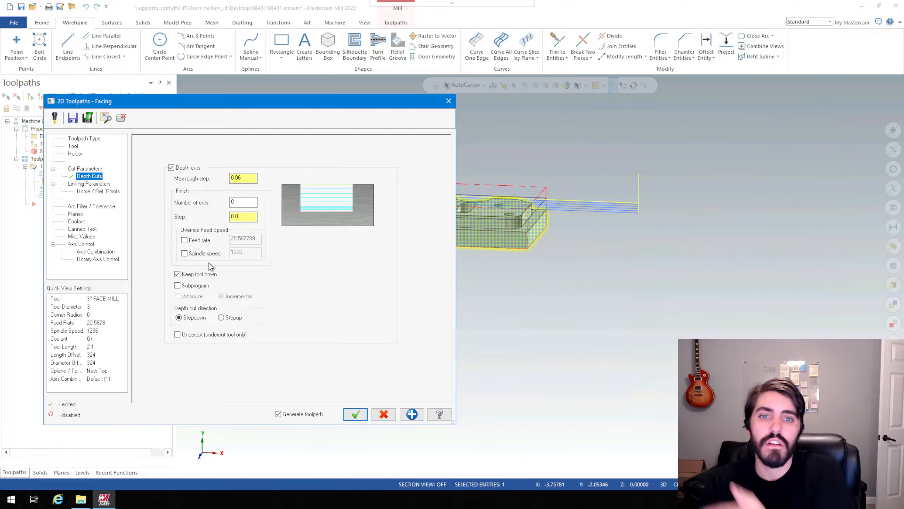
left_click(355, 414)
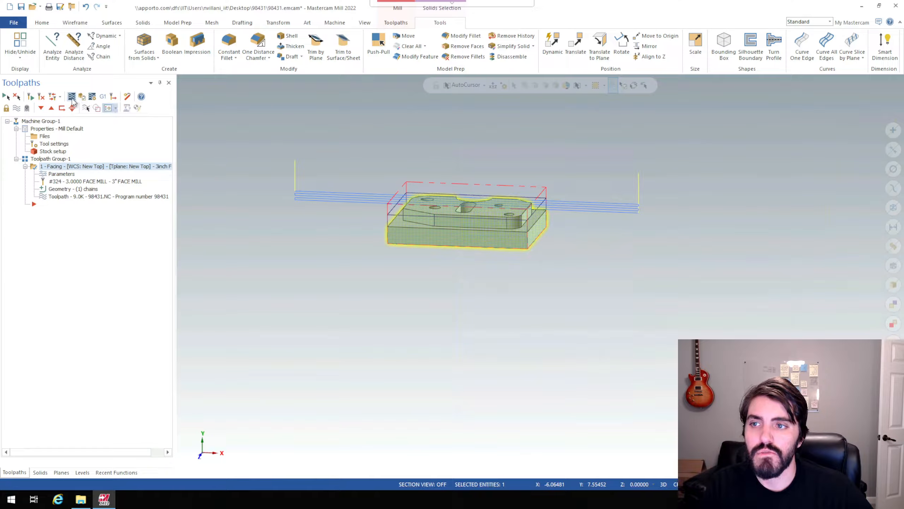
Backplot the revised facing toolpath to check the cutter's motion between depth passes, and close the backplot.
left_click(73, 99)
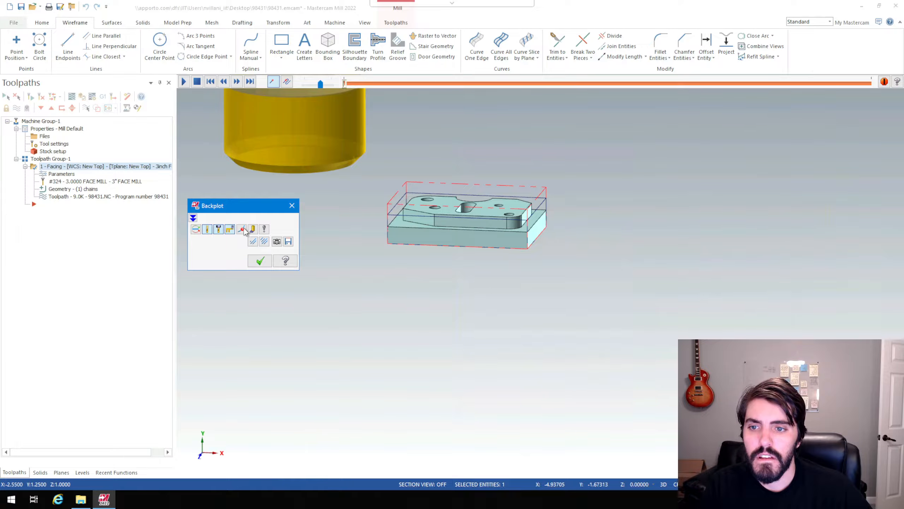
left_click(184, 81)
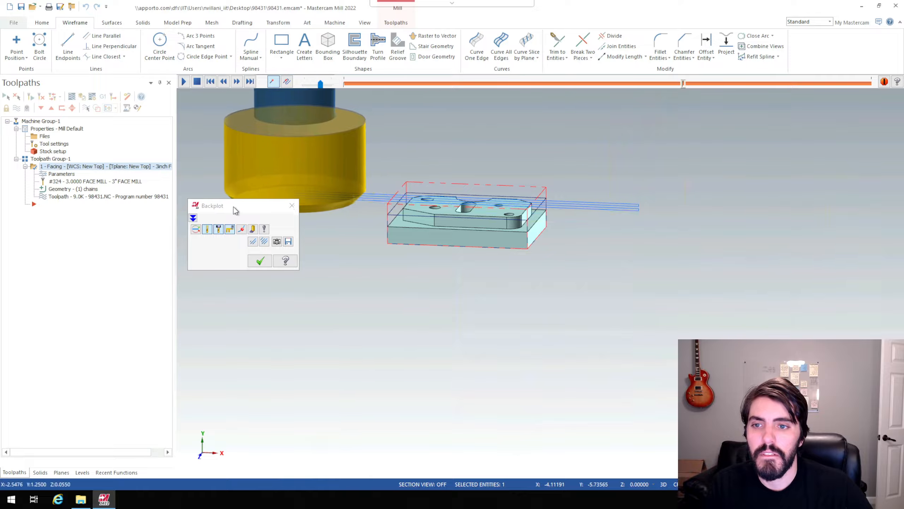
left_click_drag(232, 205, 256, 264)
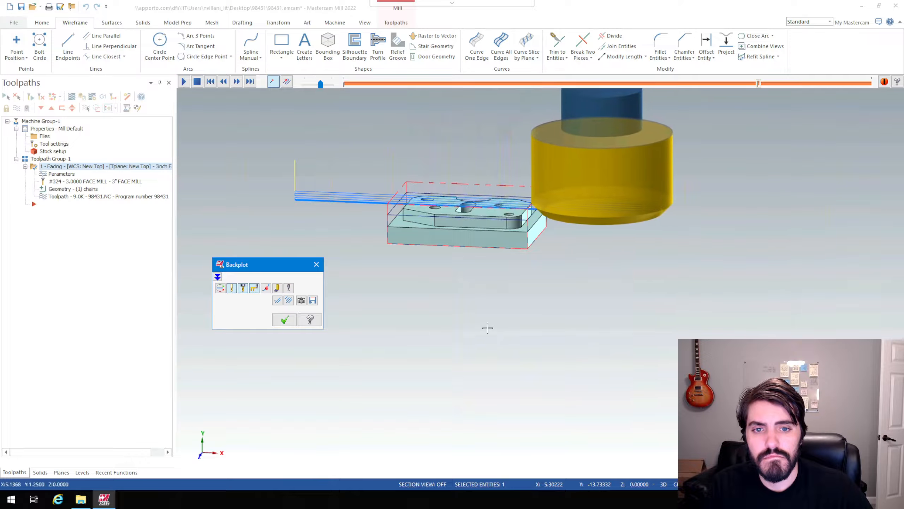
left_click(291, 322)
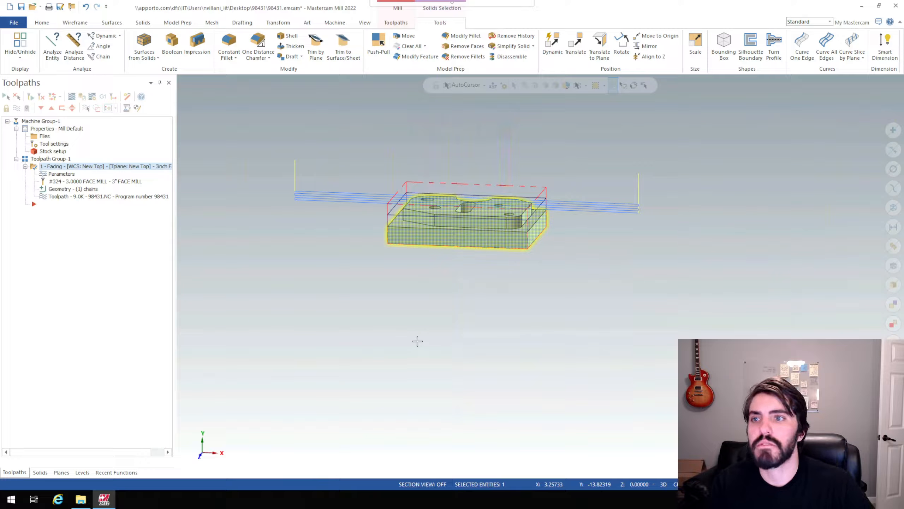
Start a 2D Contour toolpath and switch its chaining mode from wireframe to solids.
left_click(396, 22)
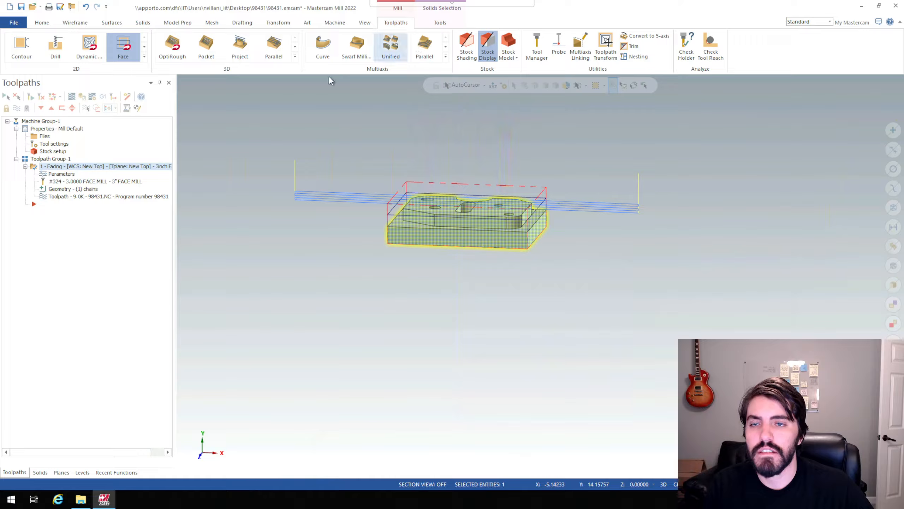
left_click(144, 57)
left_click(21, 57)
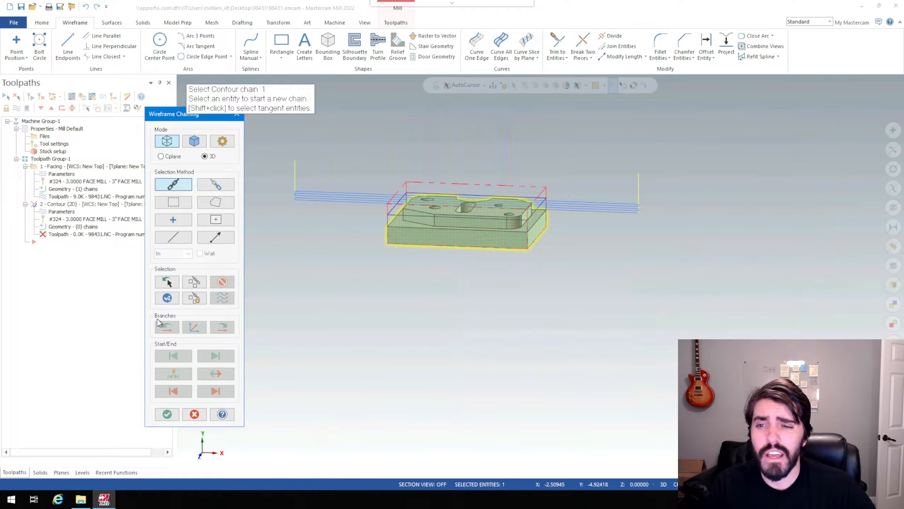
left_click_drag(161, 117, 196, 126)
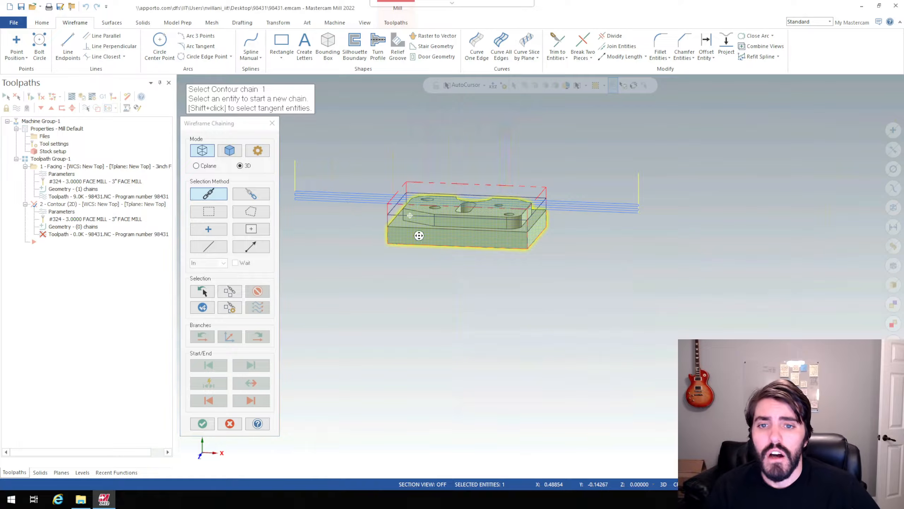
middle_click_drag(414, 232, 397, 209)
scroll(427, 212, "up", 5)
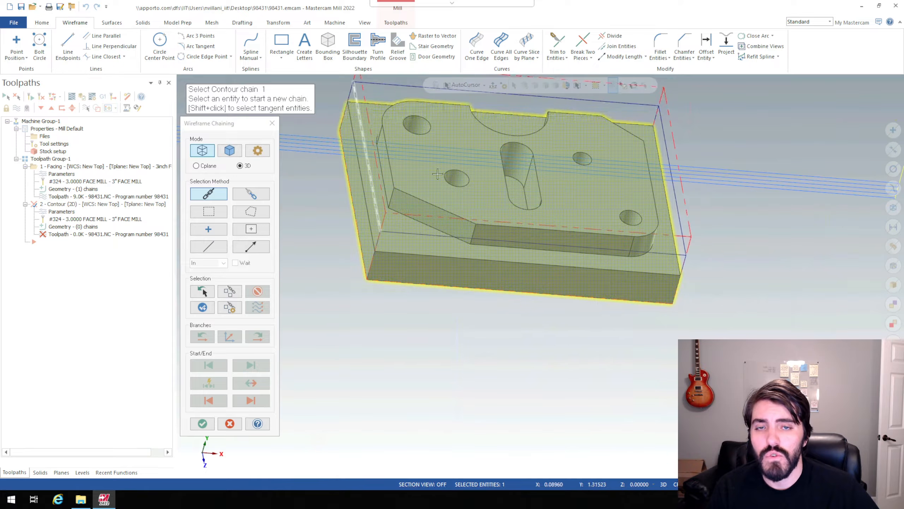
left_click(232, 154)
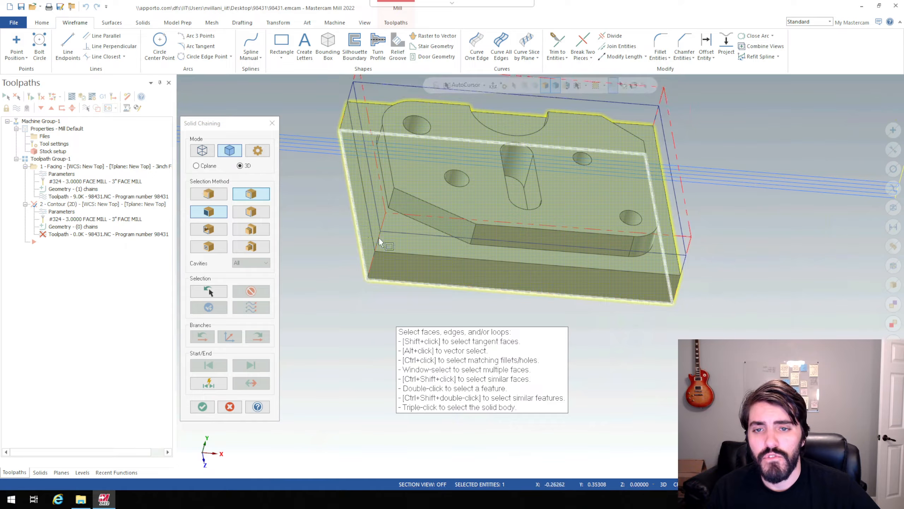
Chain the bottom edge loop around the part's raised boss in the clockwise direction and accept the chain for the contour.
middle_click_drag(417, 274, 395, 214)
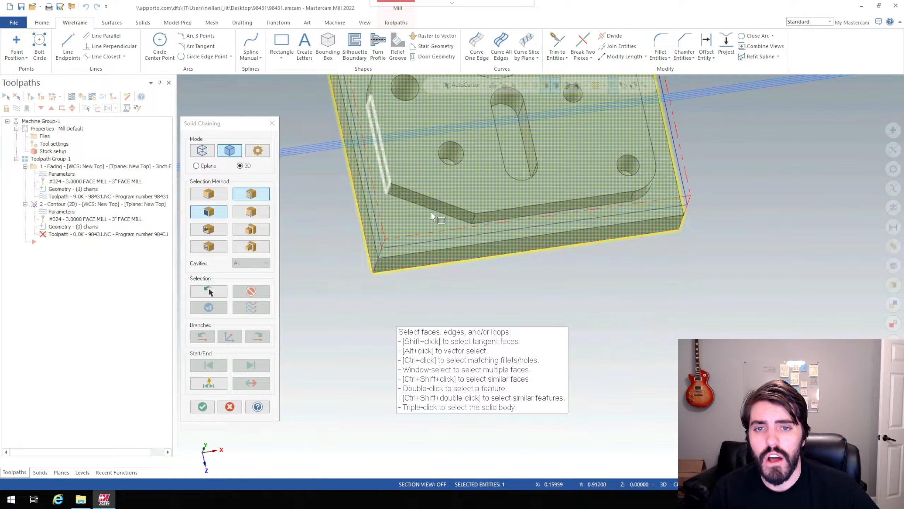
scroll(431, 212, "up", 1)
scroll(485, 165, "down", 3)
middle_click_drag(495, 211, 490, 287, "shift")
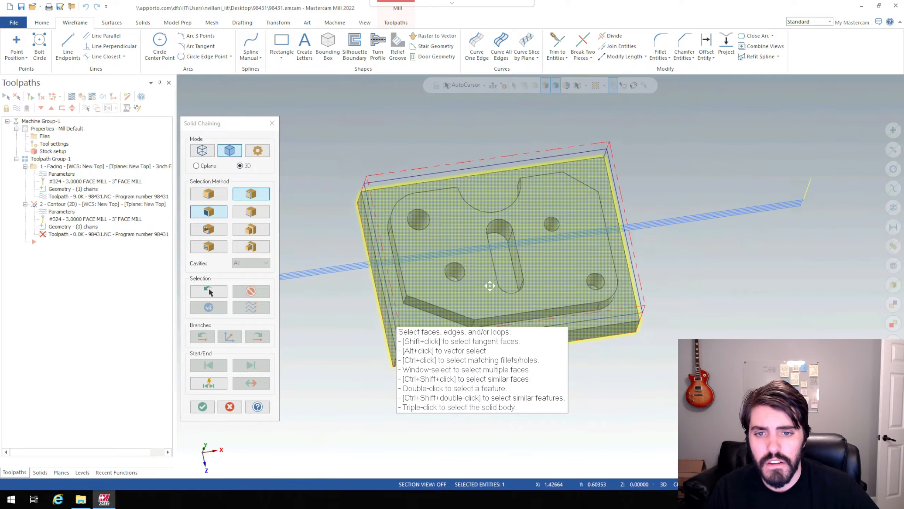
left_click_drag(539, 386, 833, 417)
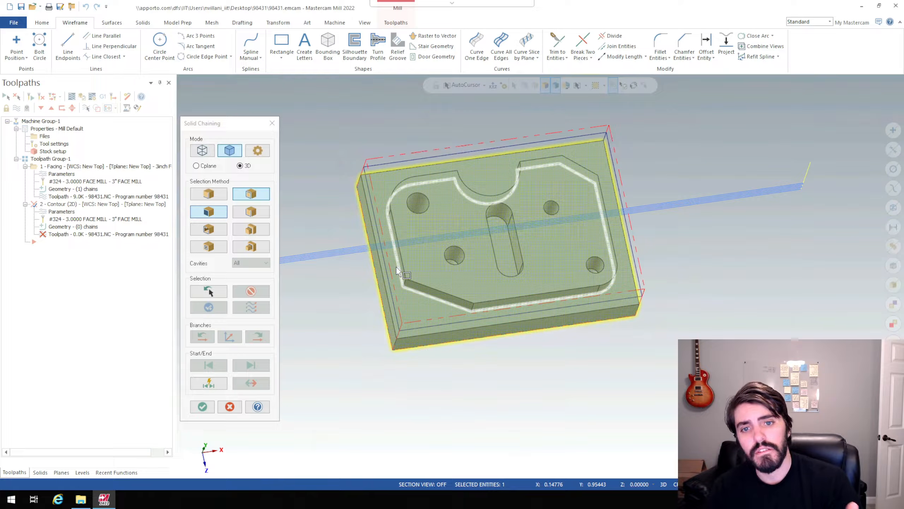
mouse_move(396, 266)
middle_mouse_down()
mouse_move(410, 247)
mouse_move(404, 259)
middle_mouse_up()
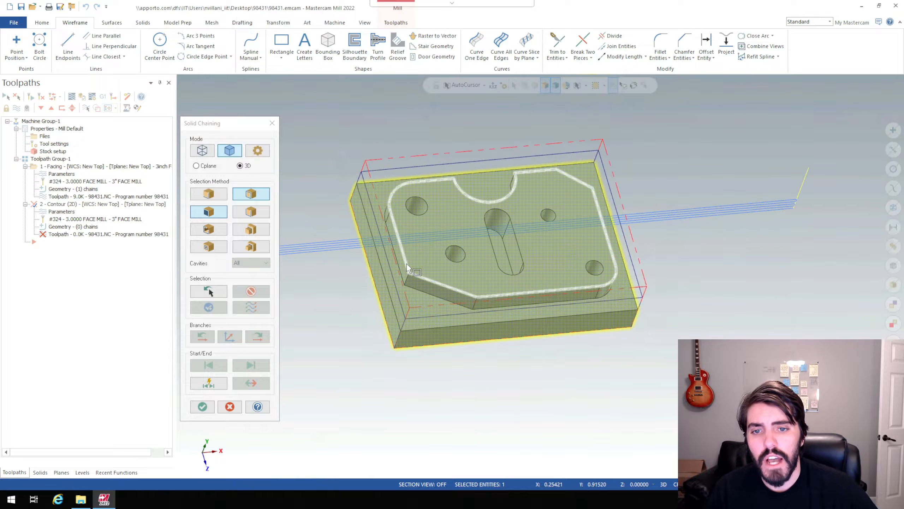
scroll(408, 268, "up", 2)
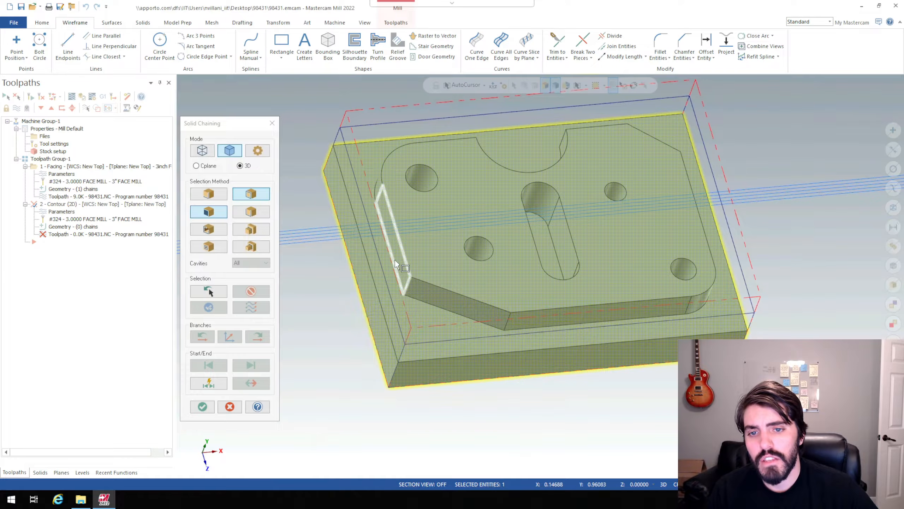
middle_click_drag(392, 259, 389, 257)
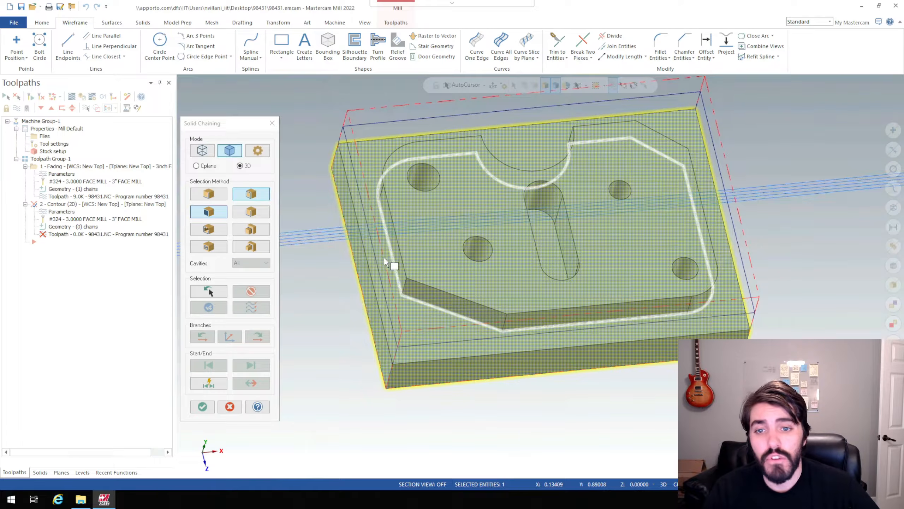
left_click(380, 212)
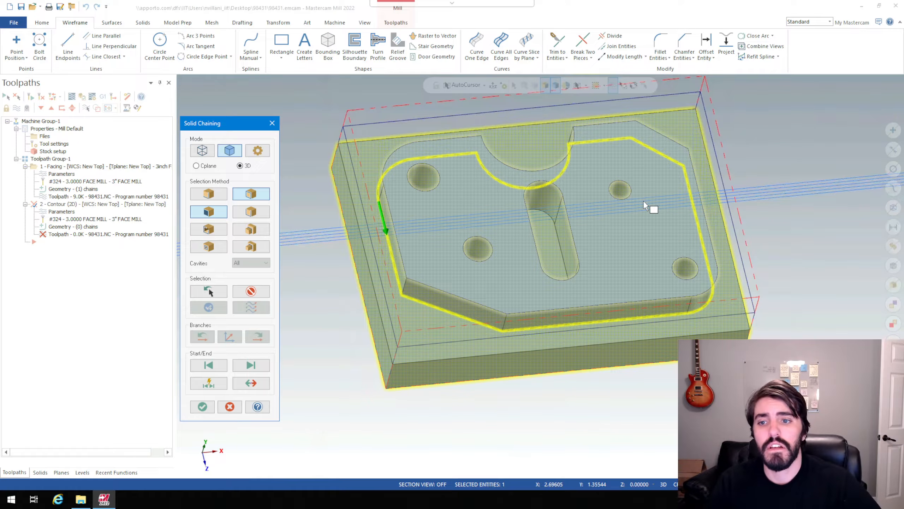
left_click(251, 292)
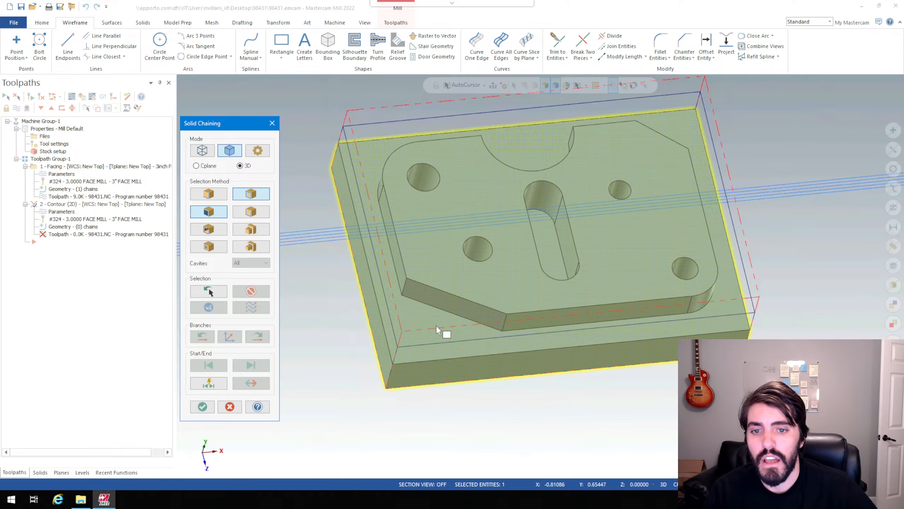
left_click(399, 286)
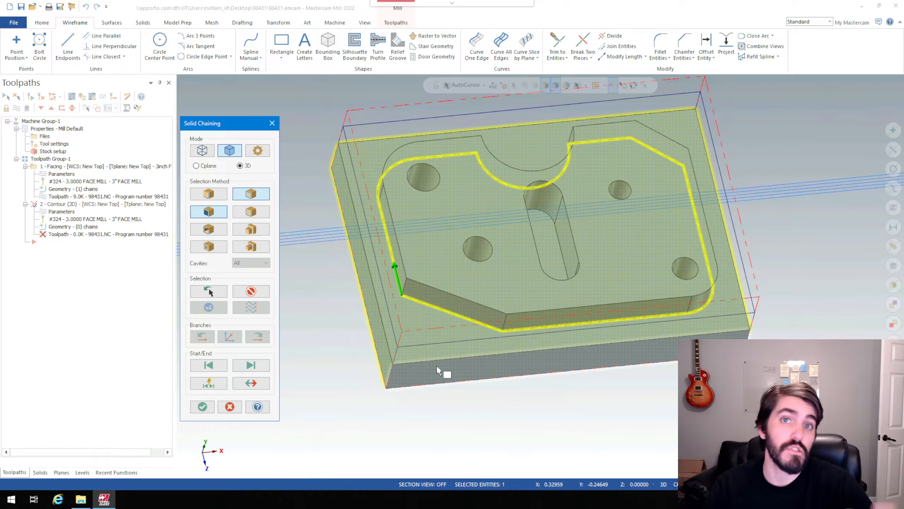
left_click(203, 408)
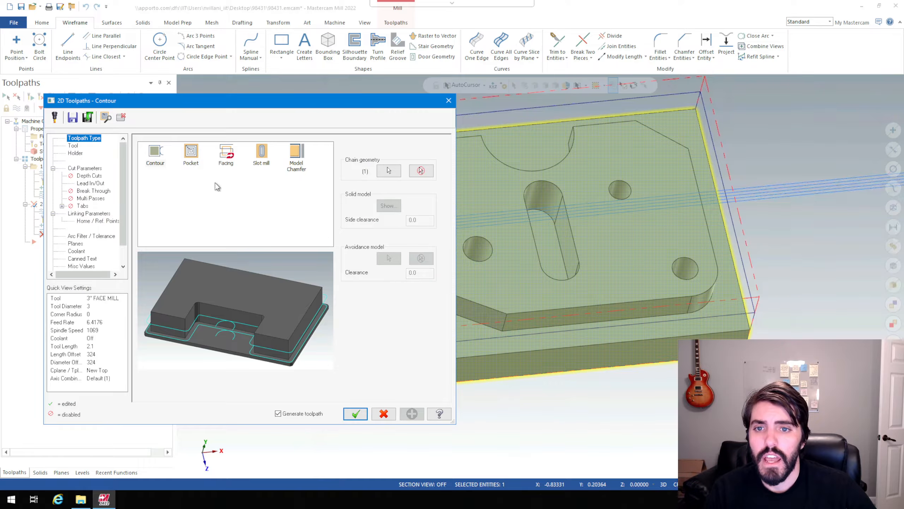
Filter the contour operation's tool list to flat end mills only.
left_click(75, 146)
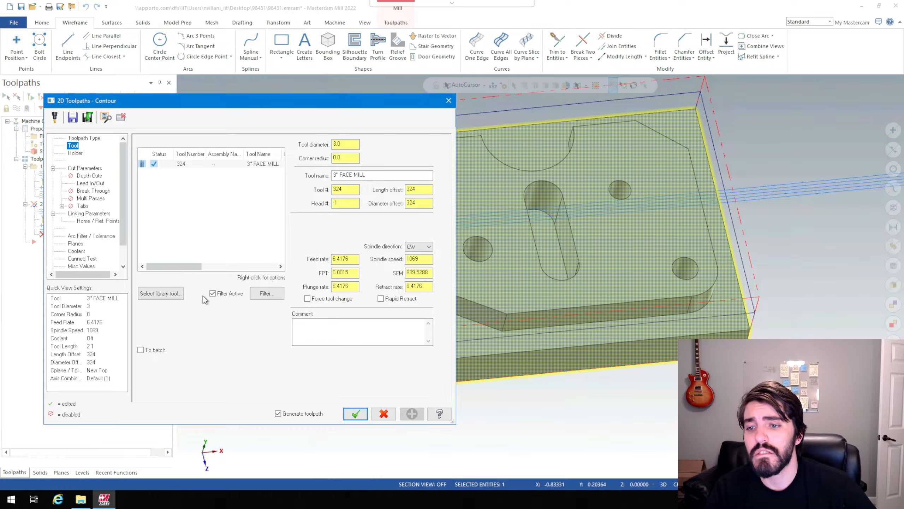
left_click(265, 298)
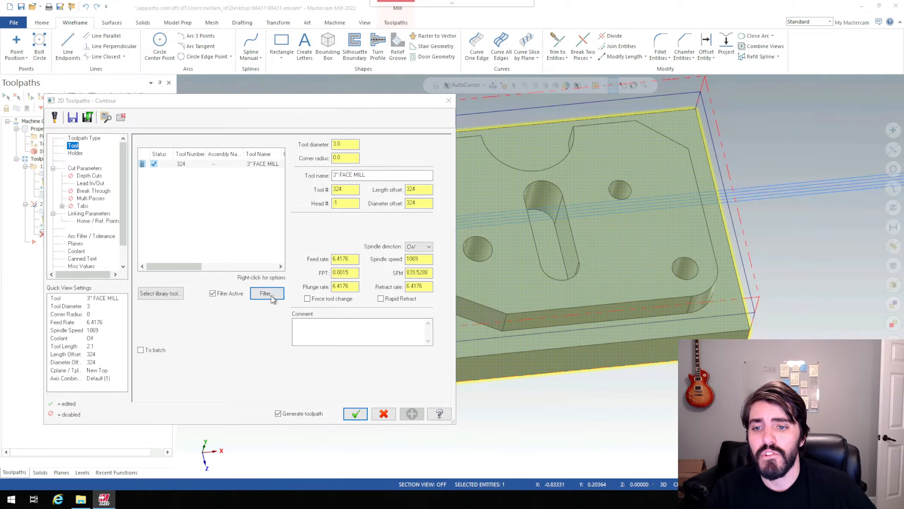
left_click(302, 287)
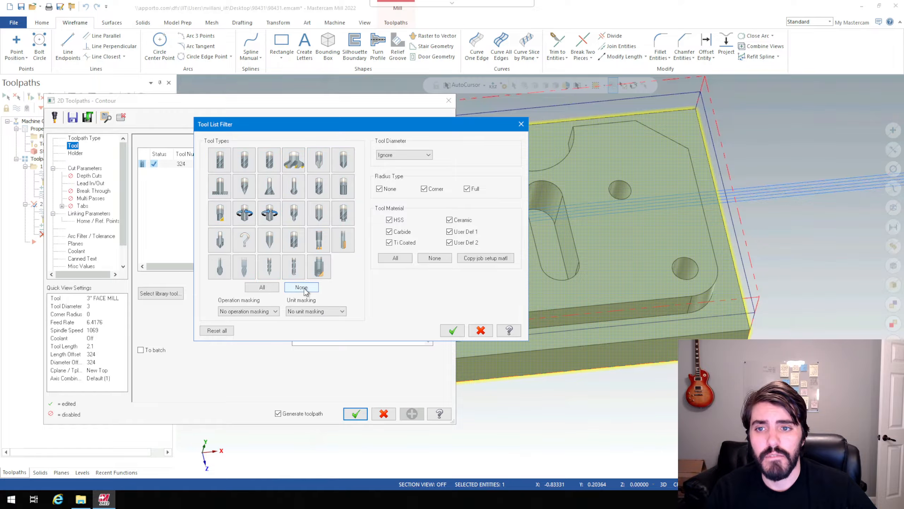
left_click(225, 169)
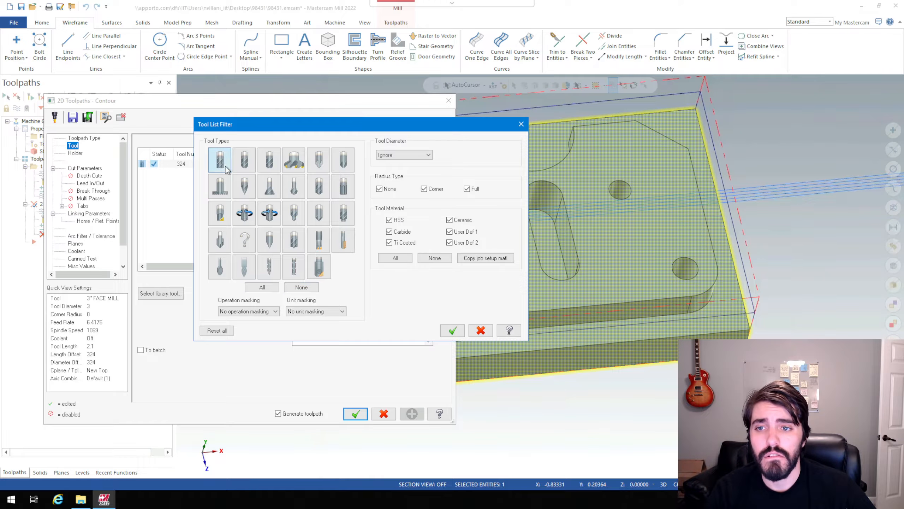
left_click(453, 330)
Choose the 5/8 flat endmill, tool 292, from the tool library for the contour operation.
left_click(157, 296)
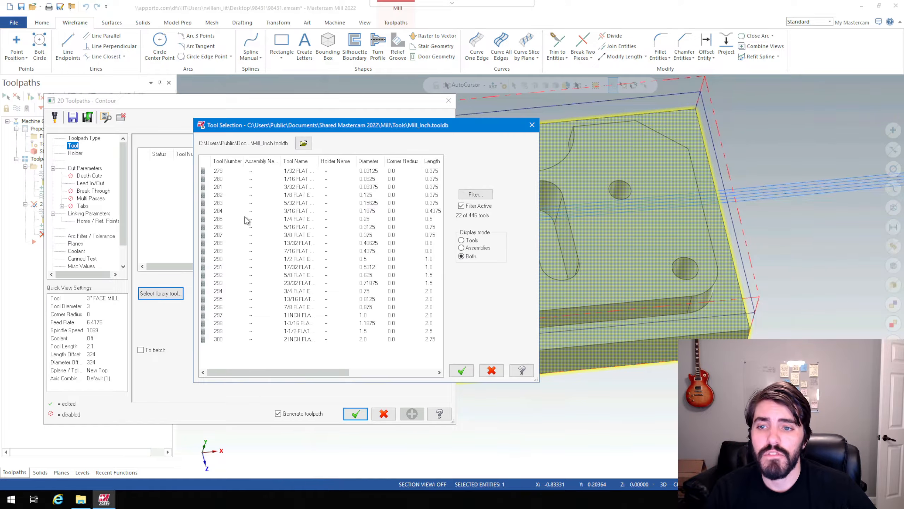
left_click(298, 276)
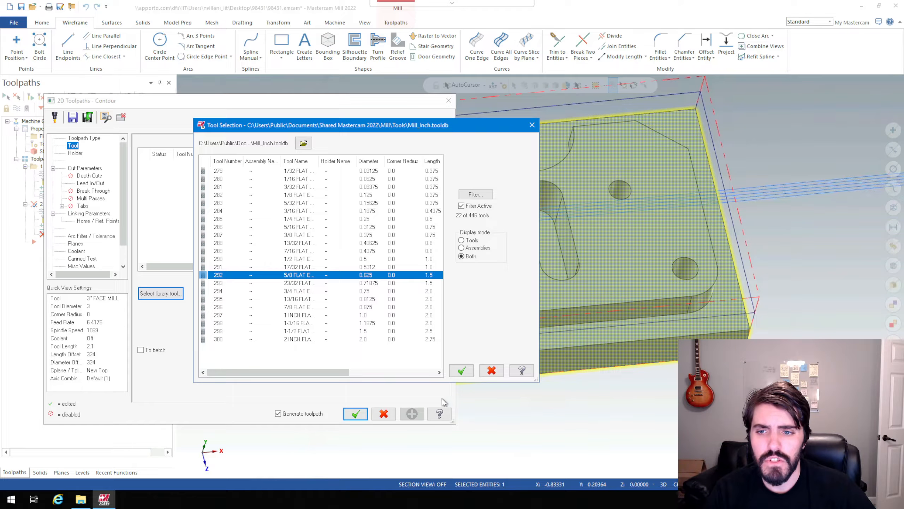
left_click(462, 371)
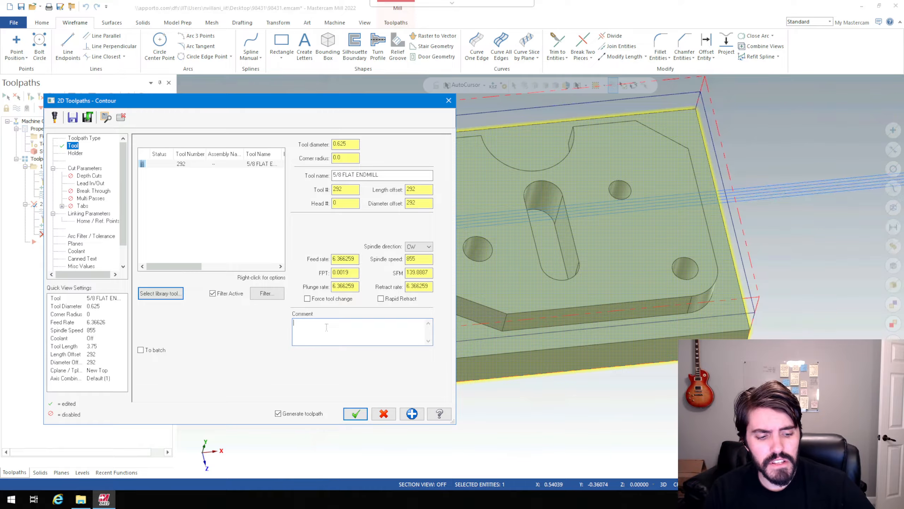
Add the comment "5/8 Rough Contour" to the contour operation.
type("5/8 Rough Conto")
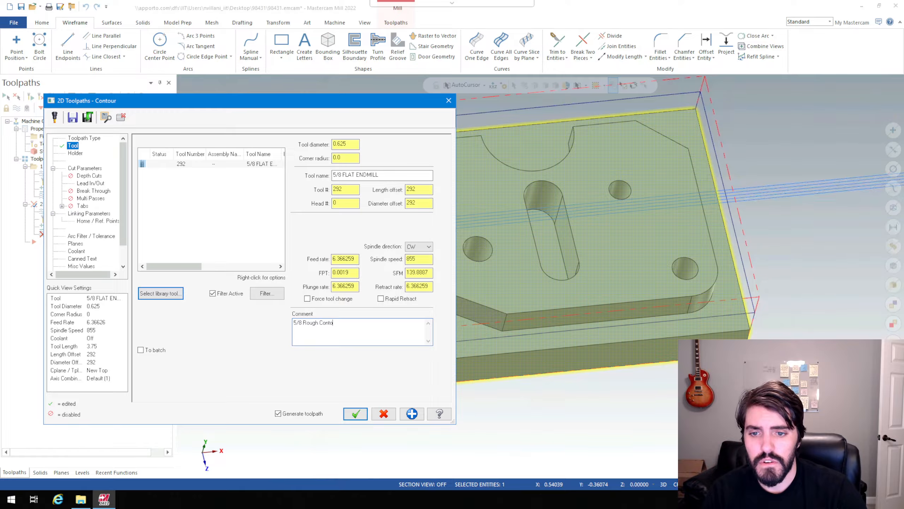
type("ur")
key("BackSpace")
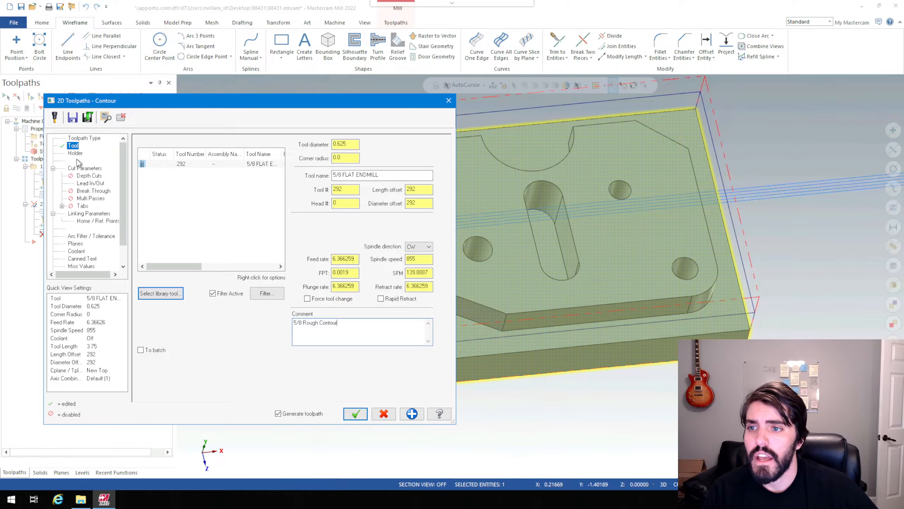
Set the contour's stock to leave to 0.005 on both walls and floors.
left_click(75, 156)
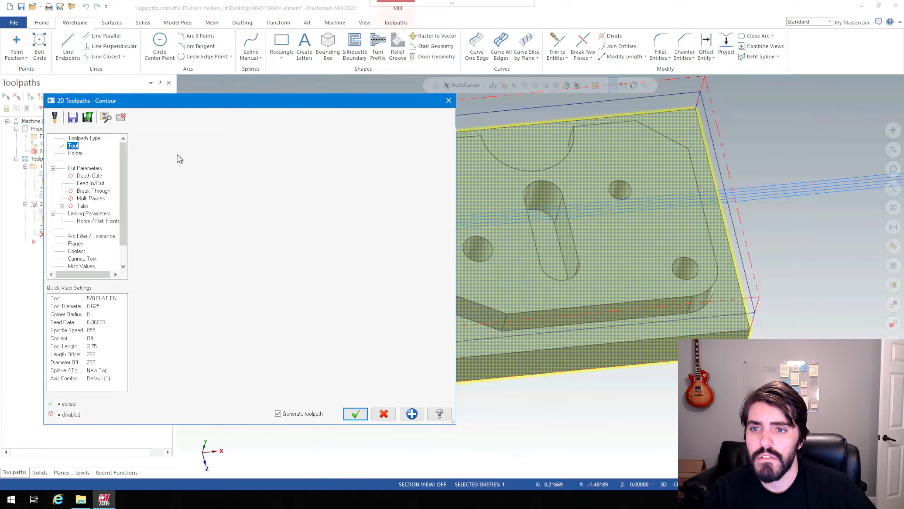
left_click(81, 168)
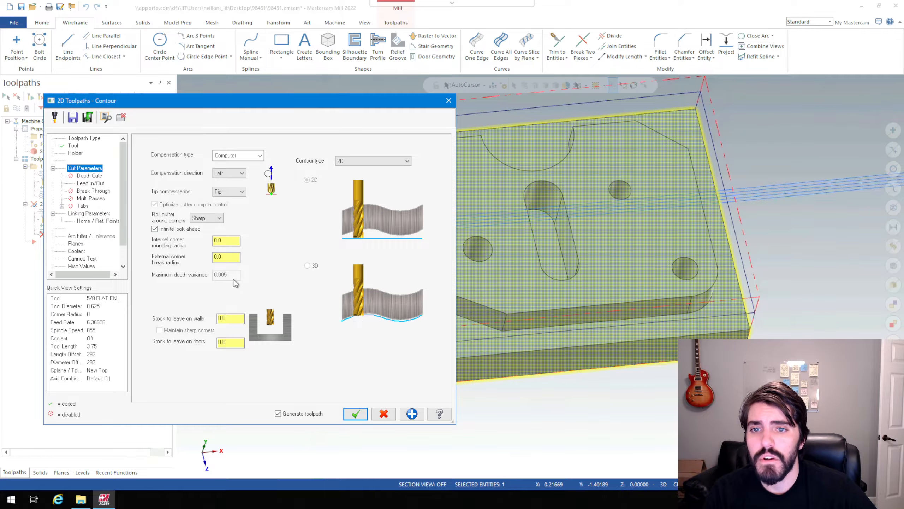
double_click(231, 319)
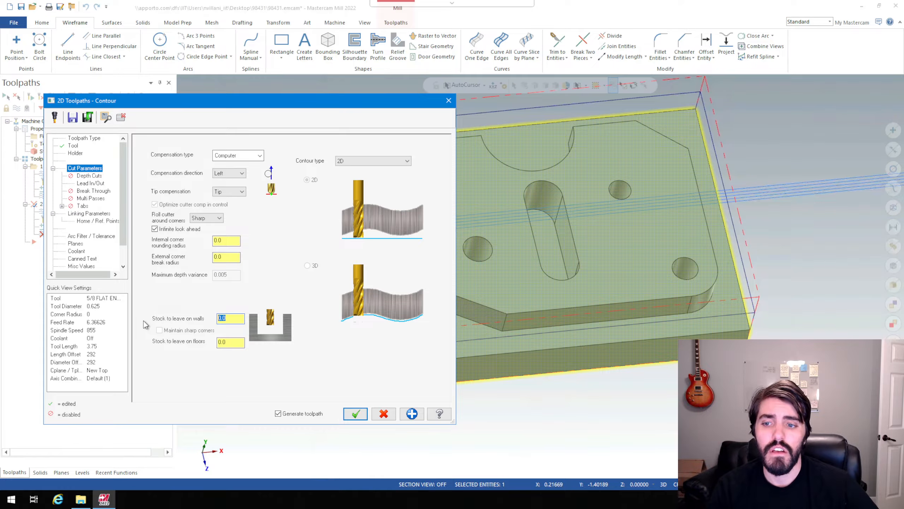
type(".005")
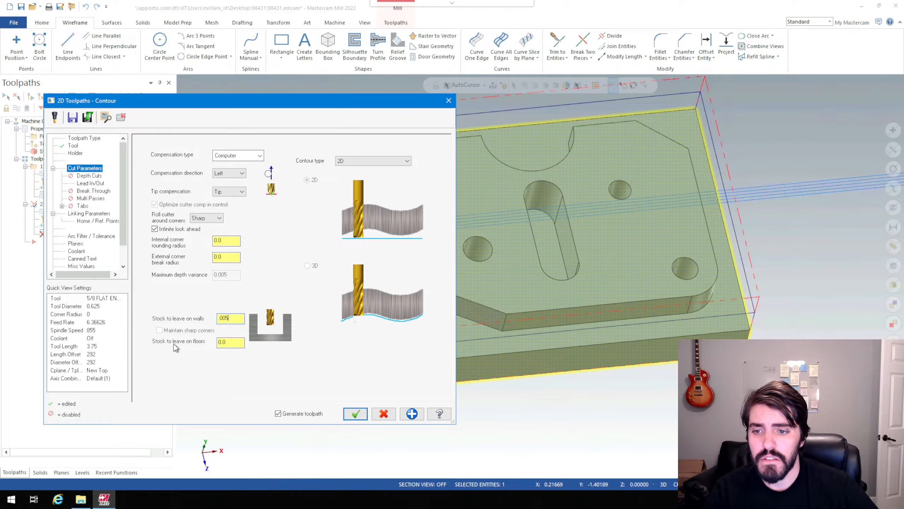
key("Tab")
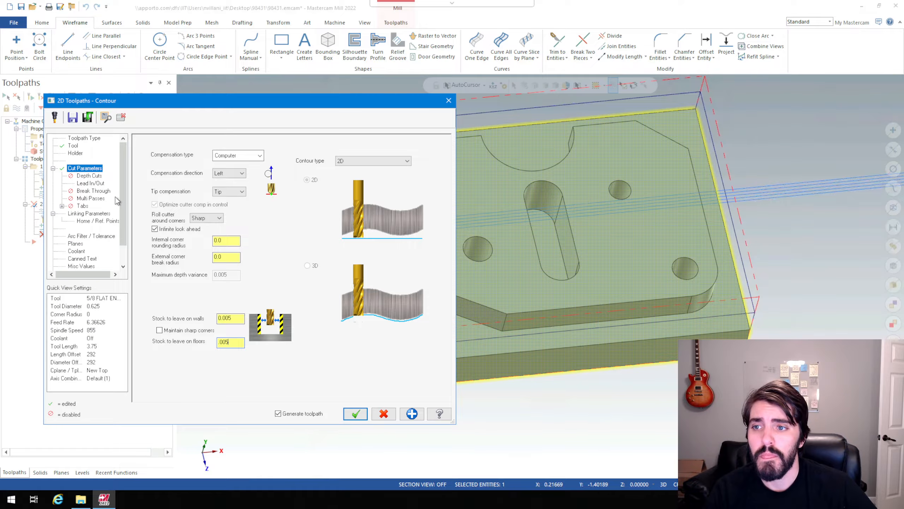
Review the contour's depth cuts, lead in/out, break through, multi passes and tabs settings.
left_click(89, 176)
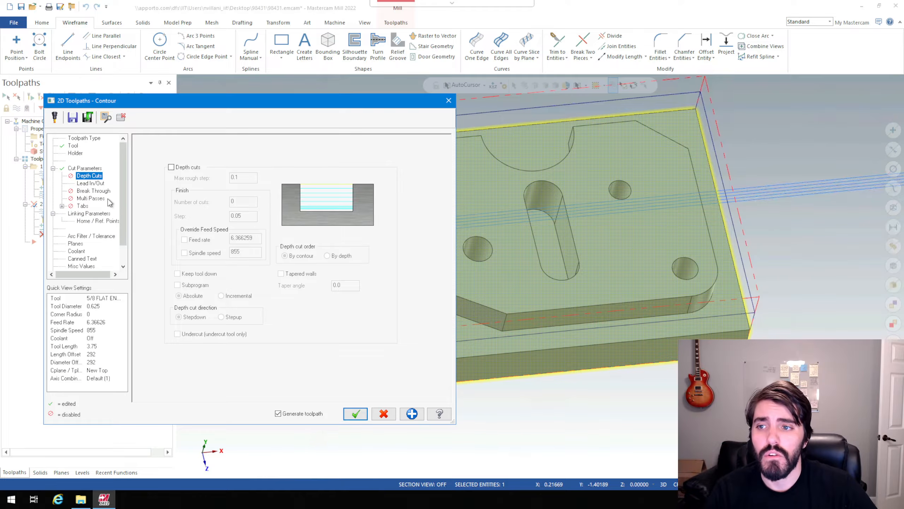
left_click(91, 184)
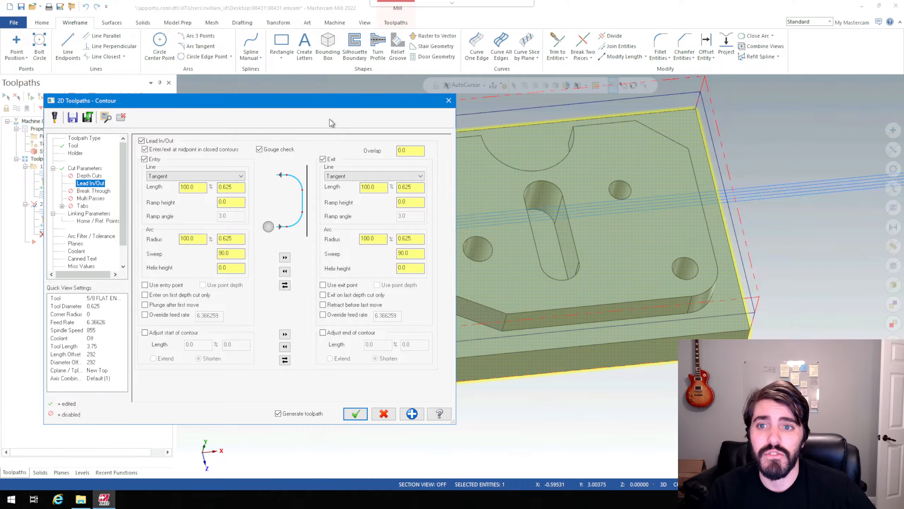
left_click_drag(312, 108, 323, 108)
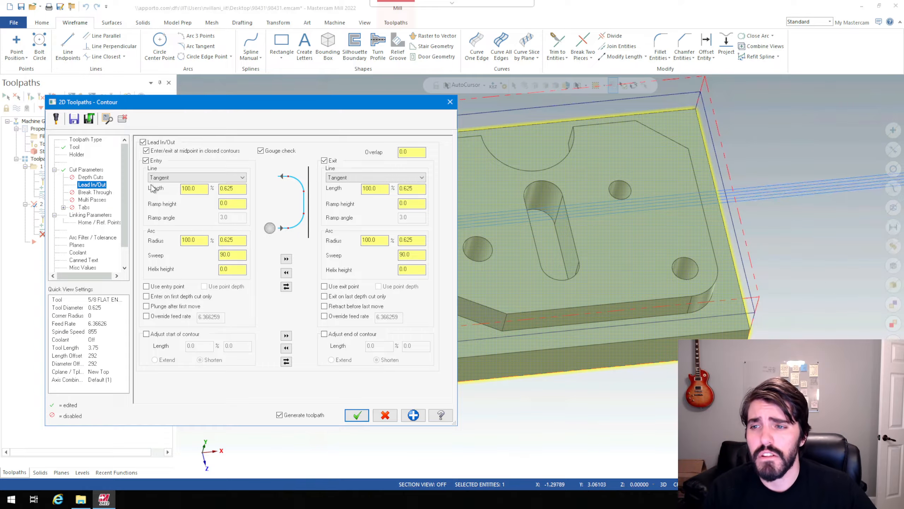
left_click(91, 192)
left_click(89, 202)
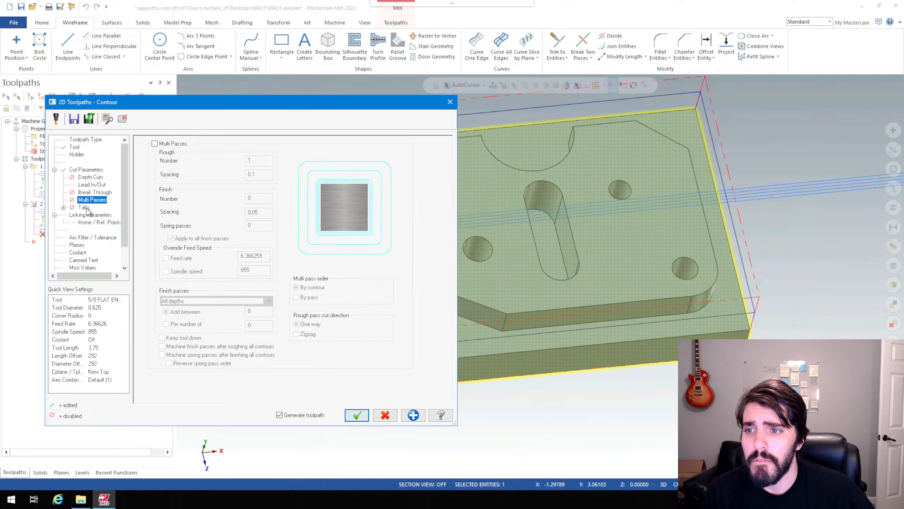
left_click(85, 207)
Enable a clearance height of 1.0 in the linking parameters and switch the retract and feed plane to absolute.
left_click(86, 215)
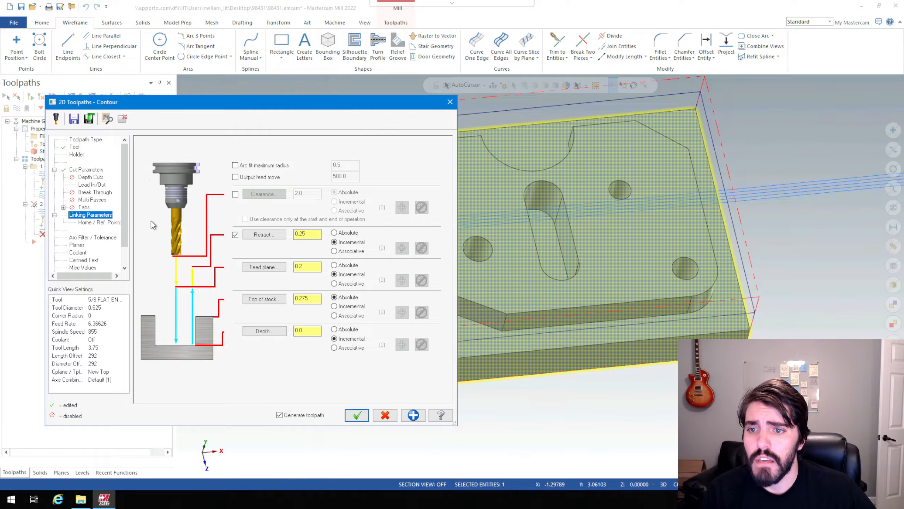
left_click(235, 194)
key("Tab")
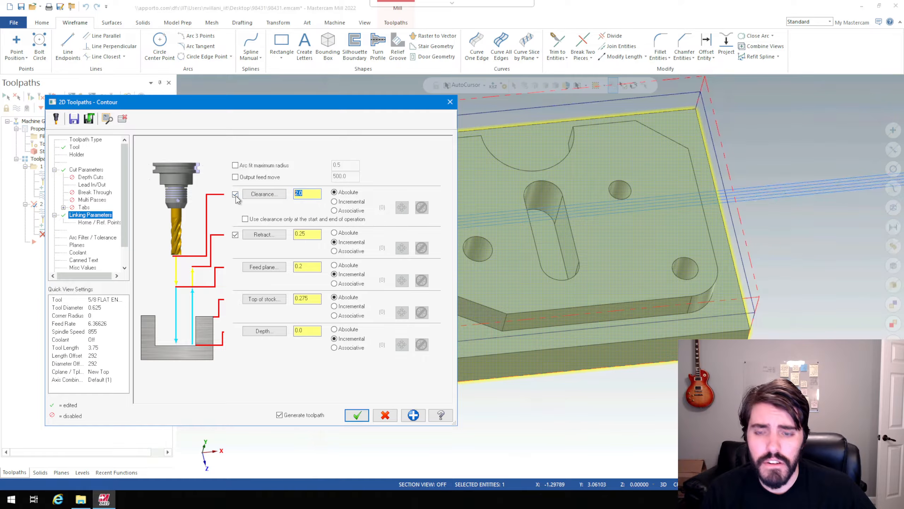
type("1")
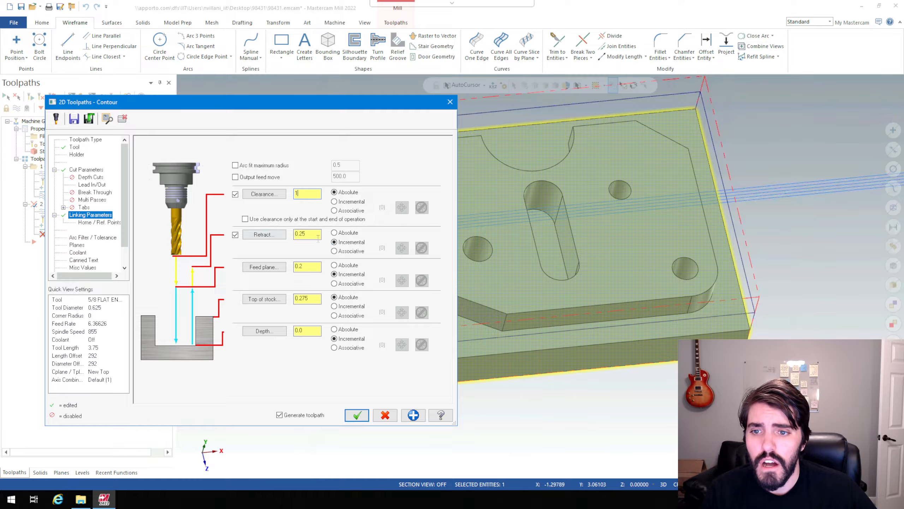
left_click(334, 233)
left_click(334, 265)
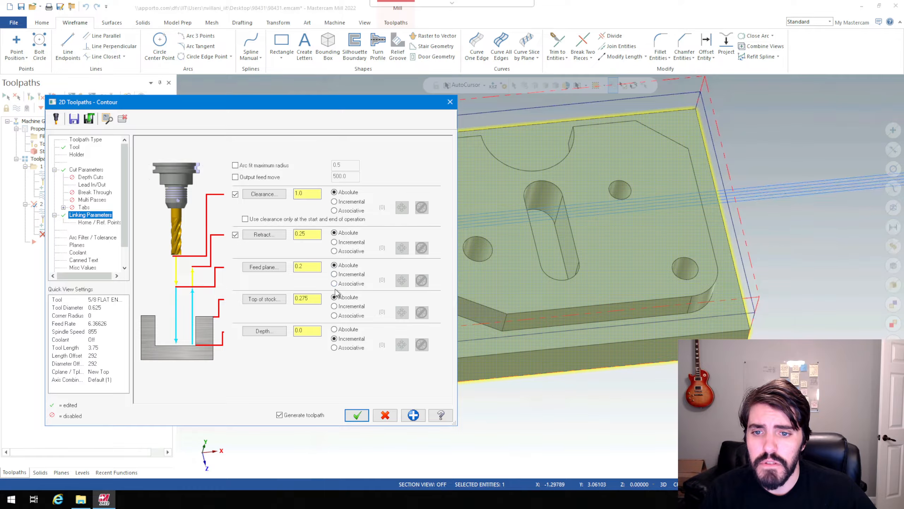
Set the contour's cutting depth to an absolute value of -0.3.
left_click(333, 329)
double_click(306, 330)
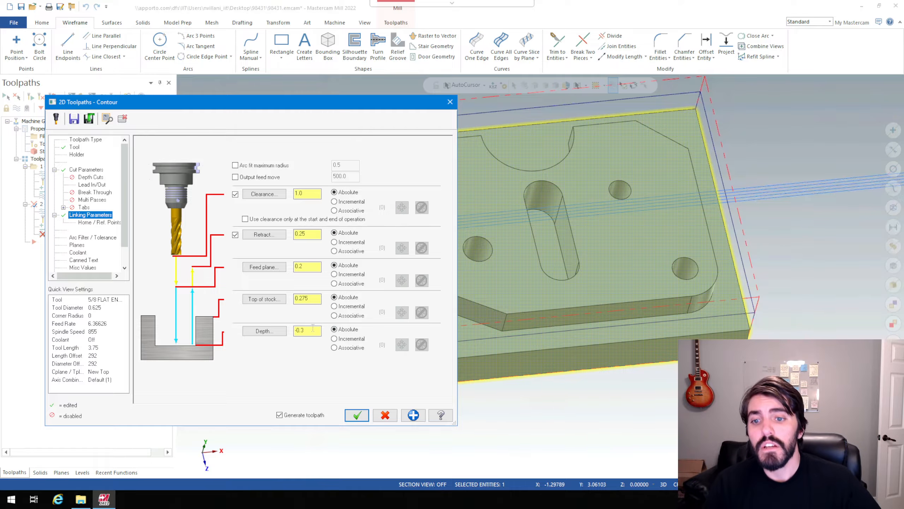
type("-0.3")
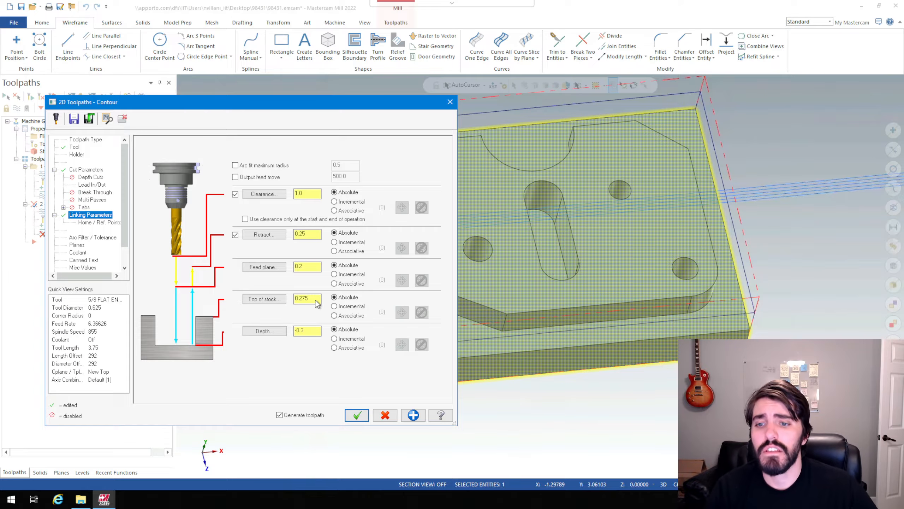
Set the top of stock to 0.0 by picking a point on the model, and generate the contour toolpath.
middle_click_drag(592, 370, 584, 344)
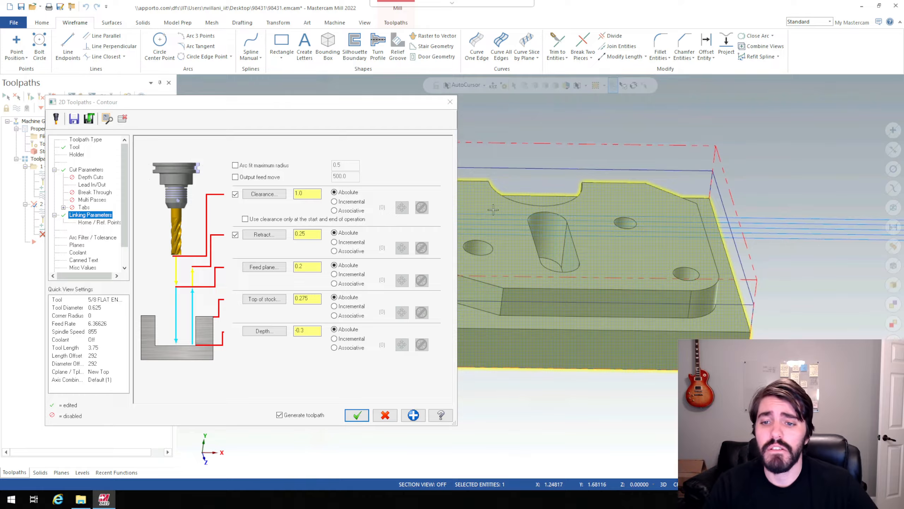
left_click(267, 299)
middle_click_drag(349, 330, 361, 277)
left_click(367, 263)
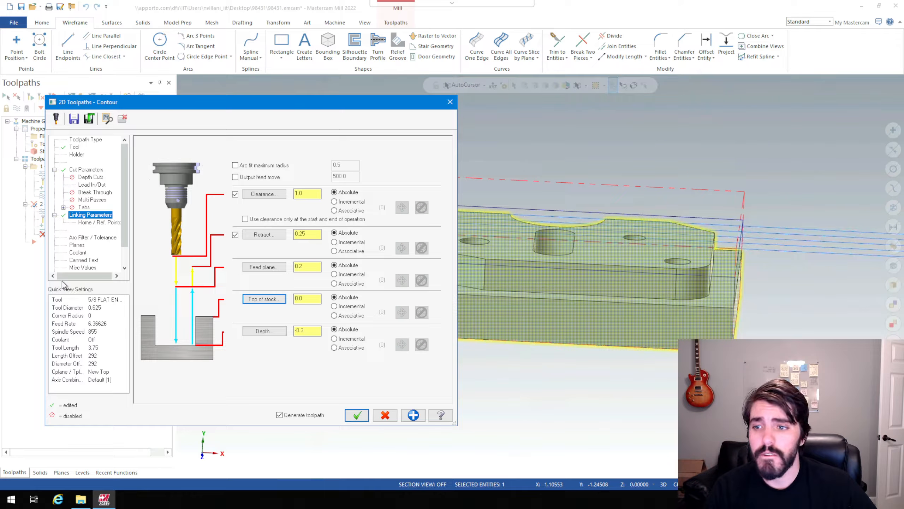
left_click(356, 415)
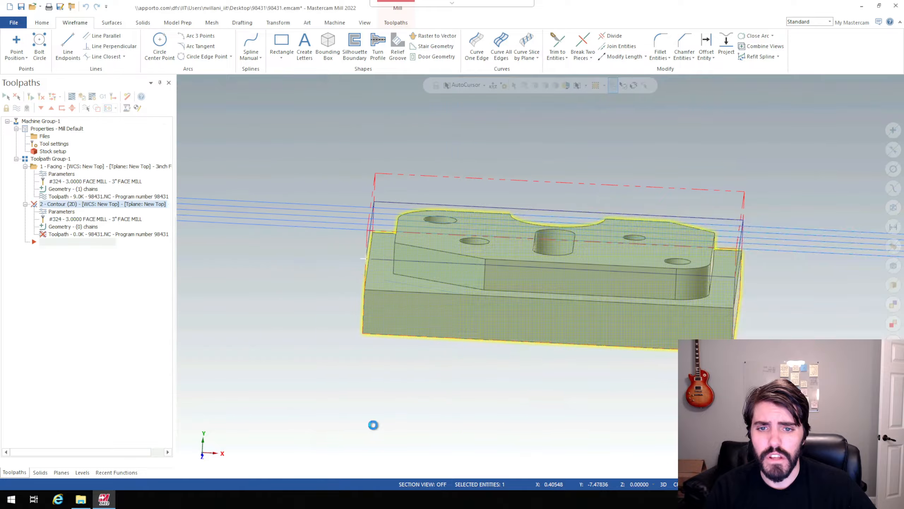
Inspect the contour toolpath around the boss, then backplot it and stop playback near the chamfered corner to examine the cutter's coverage.
middle_click_drag(365, 330, 434, 257)
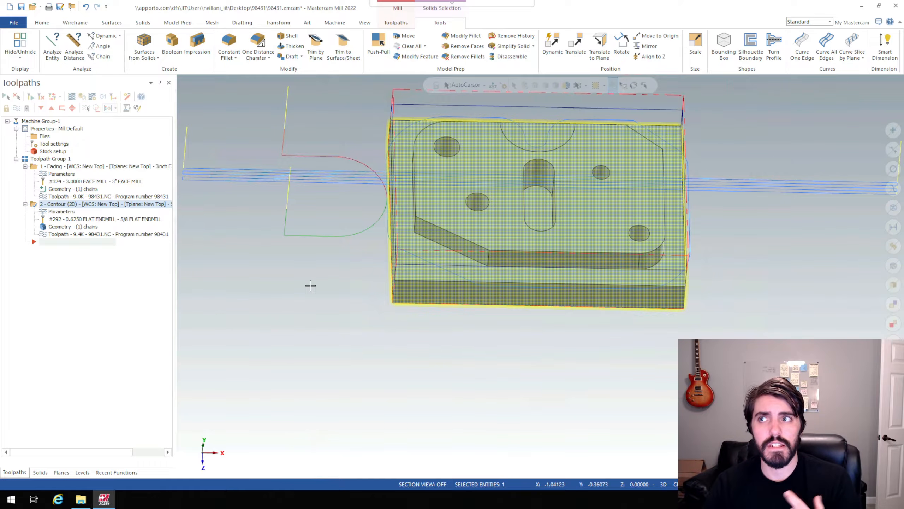
scroll(341, 278, "up", 3)
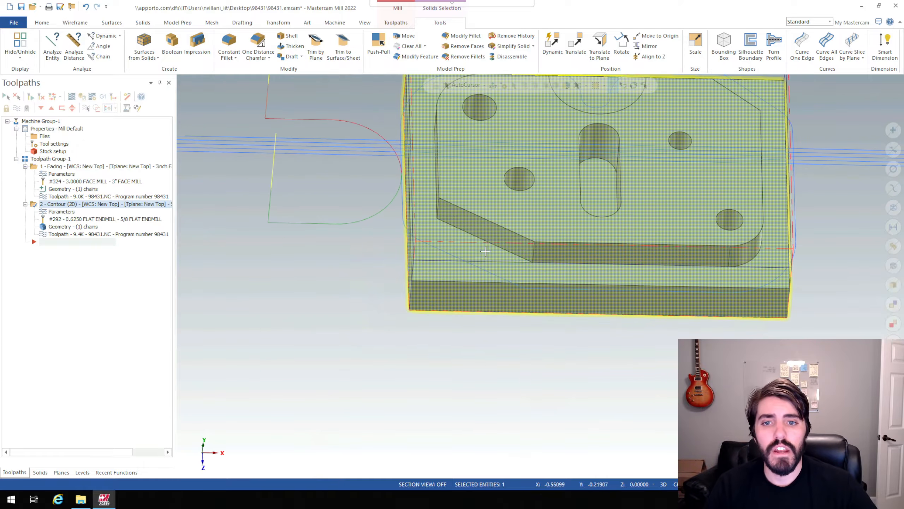
scroll(485, 251, "down", 3)
middle_click_drag(585, 257, 521, 287)
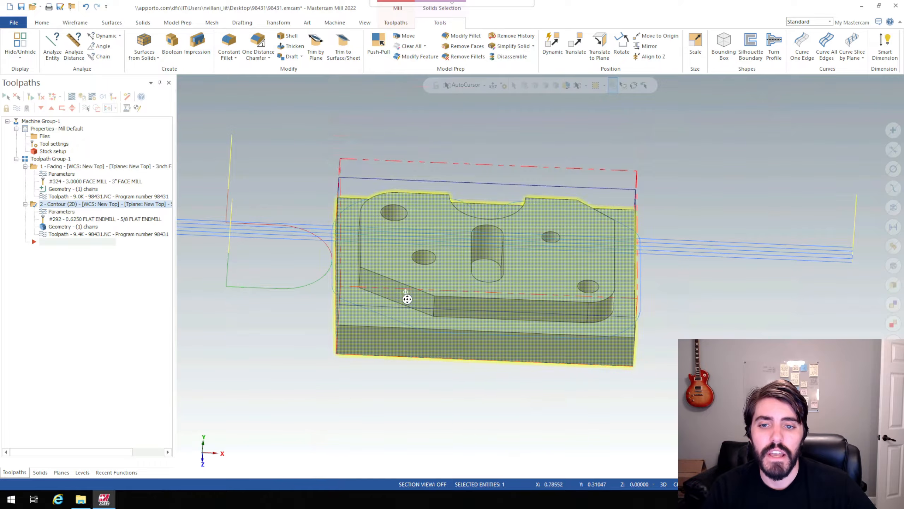
middle_click_drag(404, 293, 389, 301)
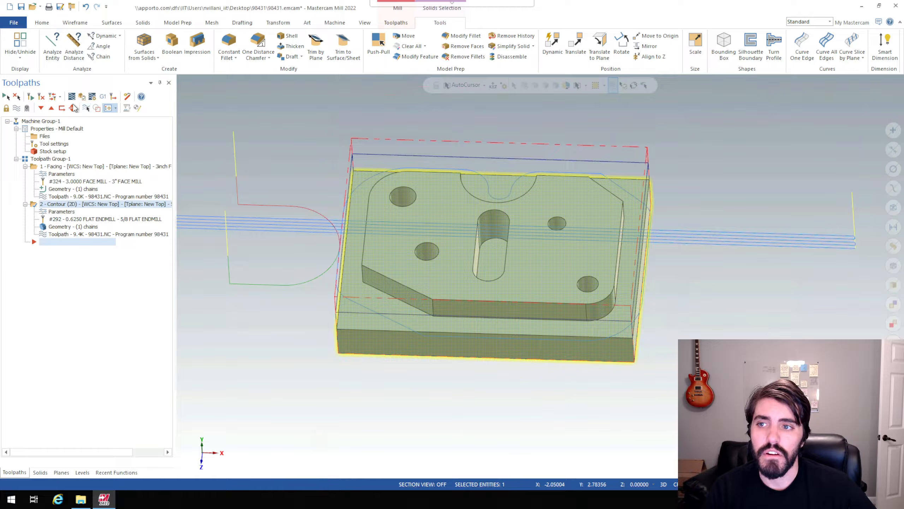
left_click(72, 98)
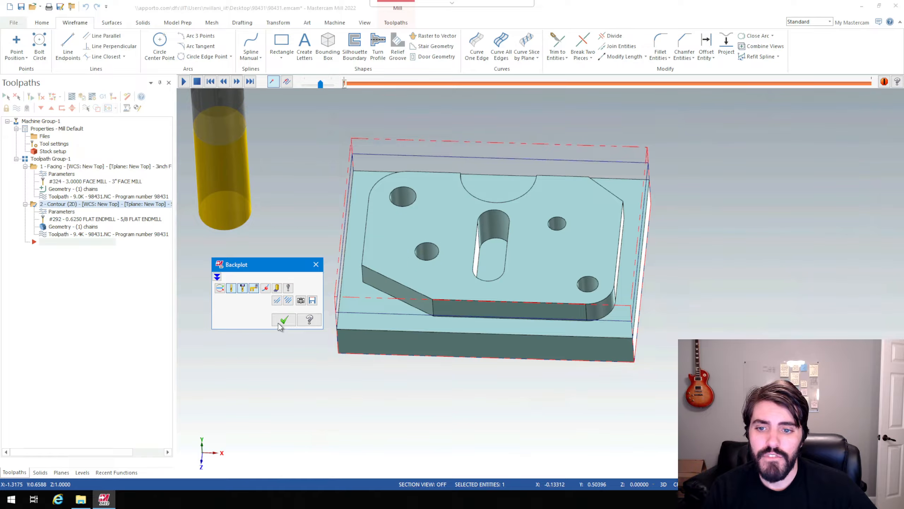
left_click(184, 81)
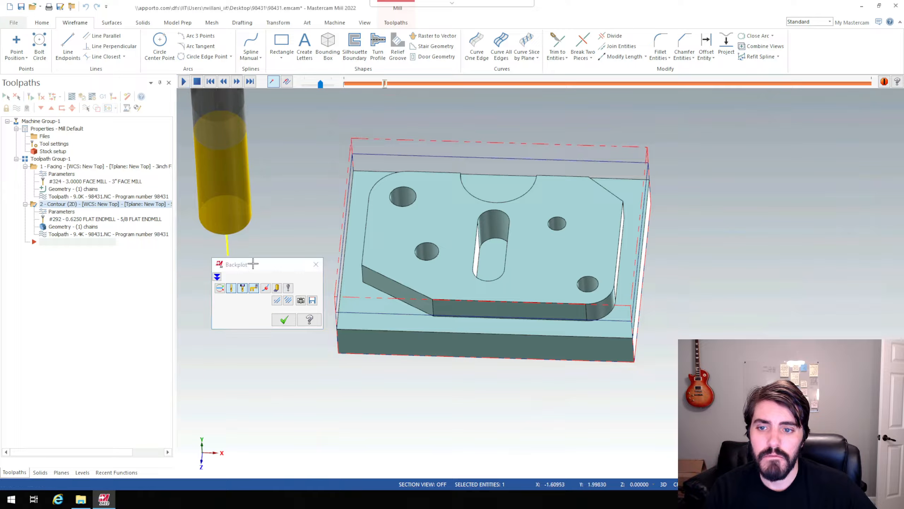
left_click_drag(254, 264, 226, 329)
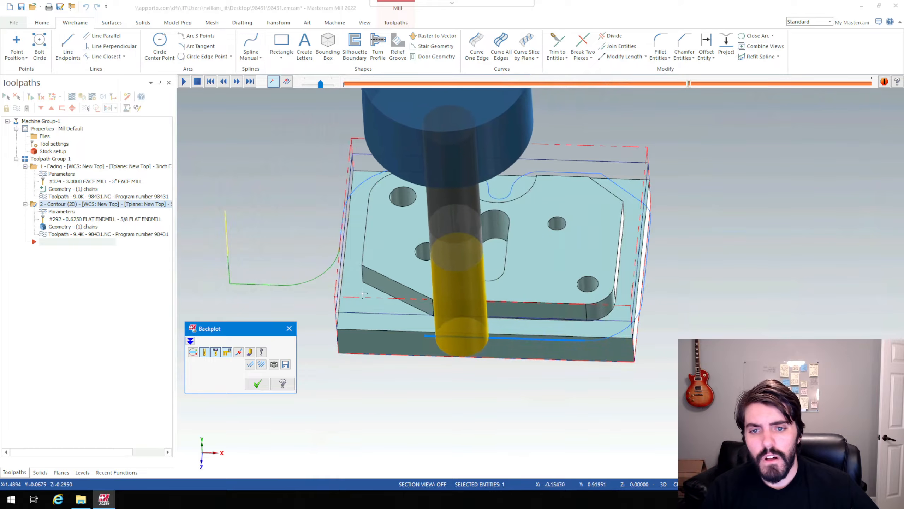
left_click(197, 82)
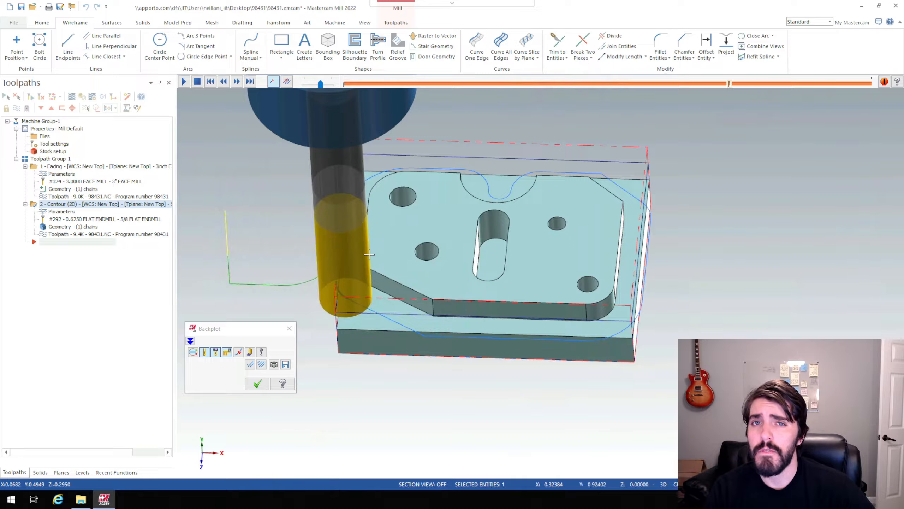
Move the backplot dialog clear of the cutter and close the backplot.
left_click_drag(249, 328, 250, 303)
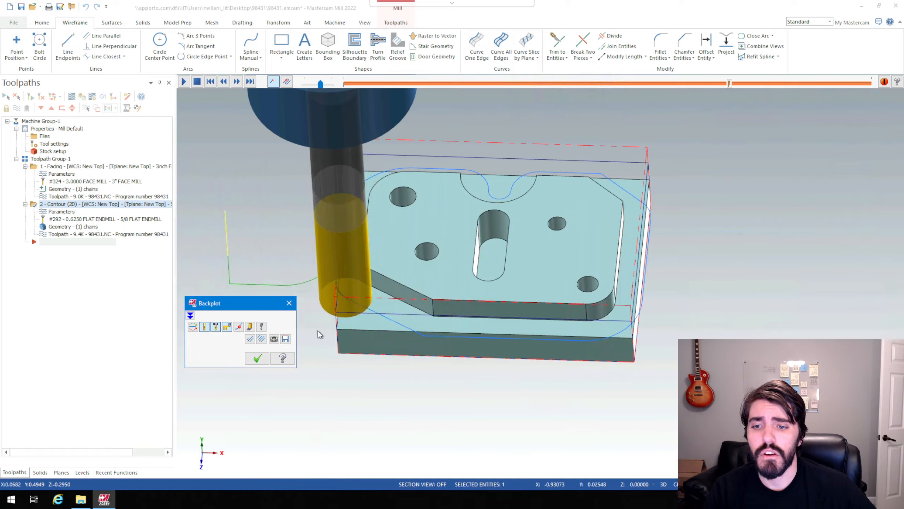
left_click(260, 359)
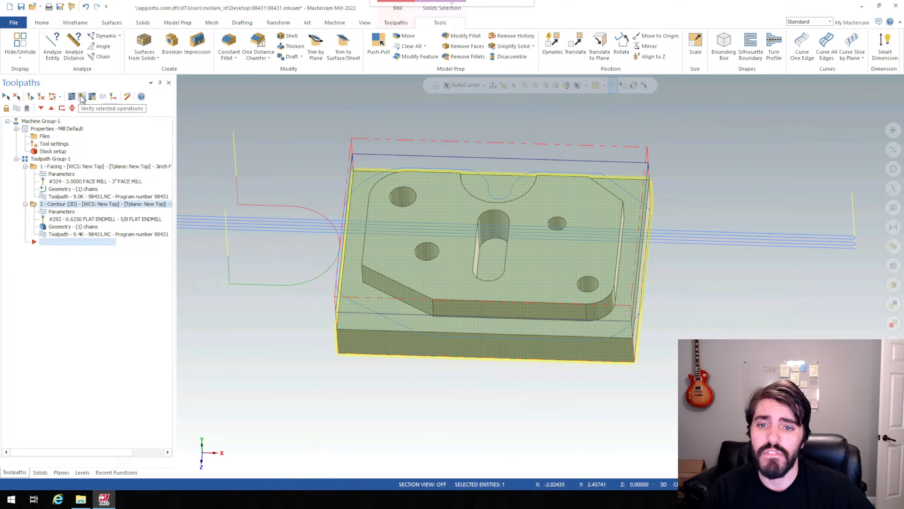
left_click(82, 98)
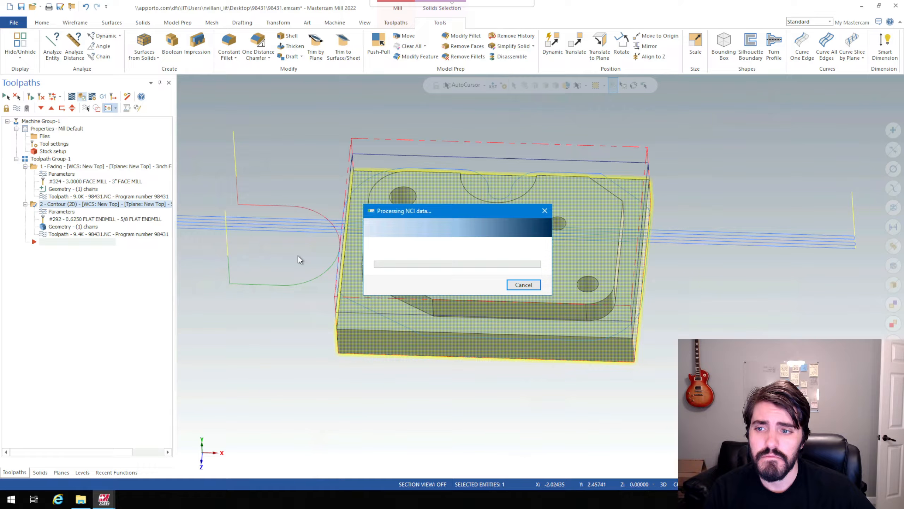
left_click(524, 269)
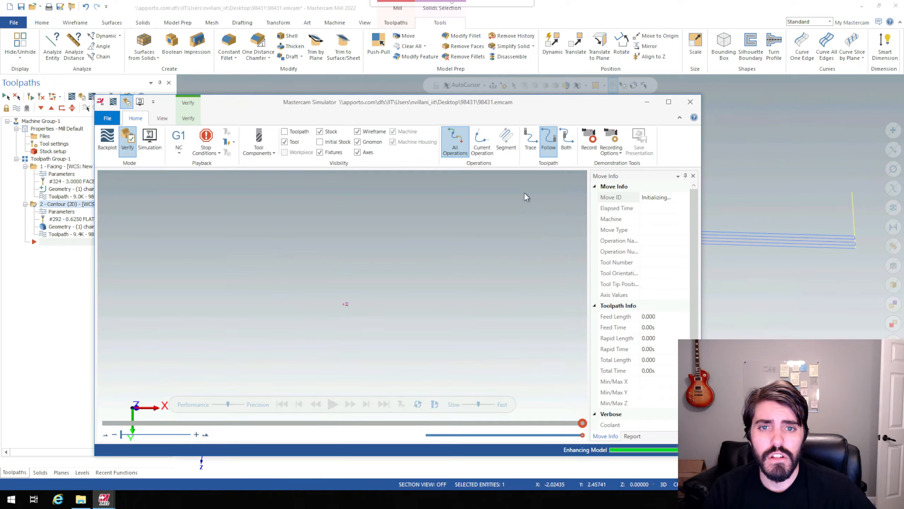
left_click_drag(406, 107, 468, 109)
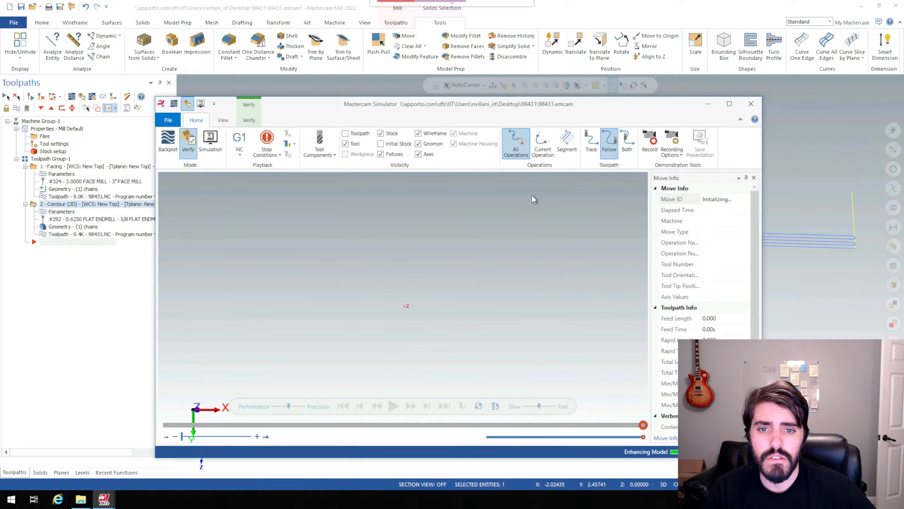
left_click(751, 104)
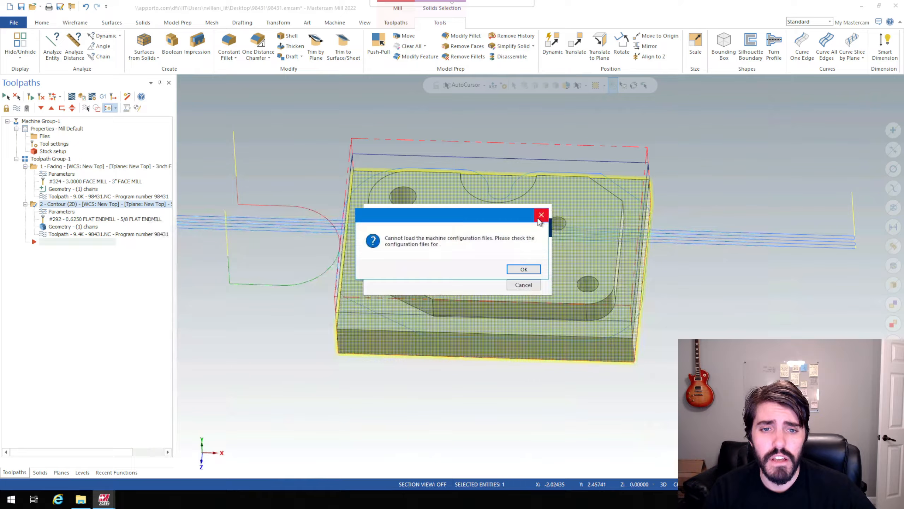
left_click(526, 269)
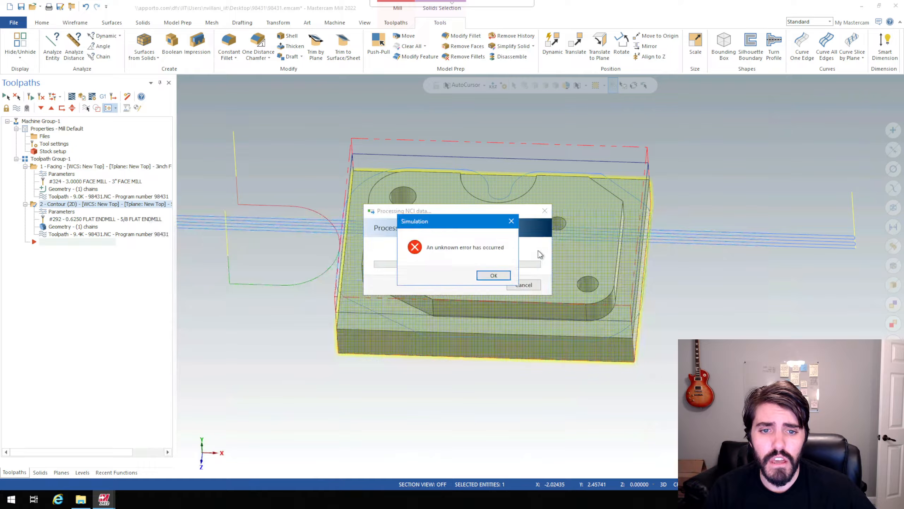
left_click(496, 279)
left_click(545, 211)
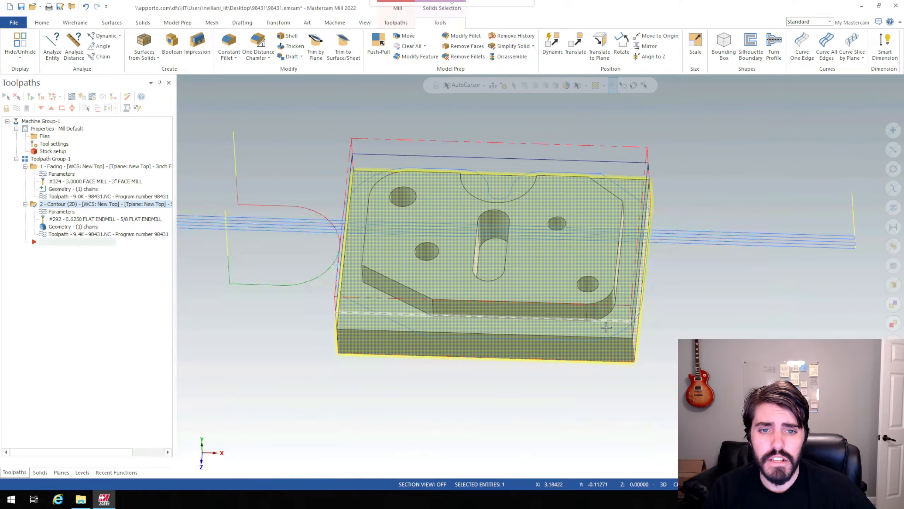
Verify the 2D contour operation in the simulator and replay the cut at a slower playback speed.
left_click(82, 97)
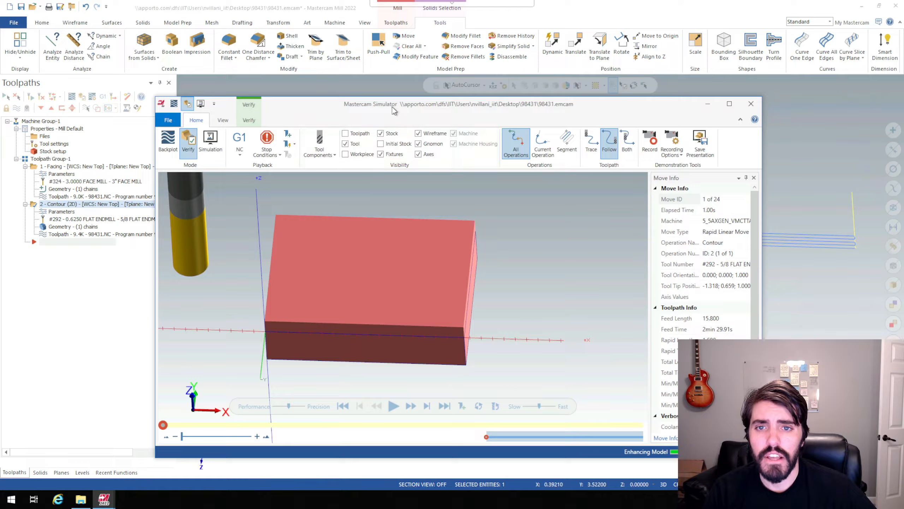
middle_click_drag(243, 235, 369, 212)
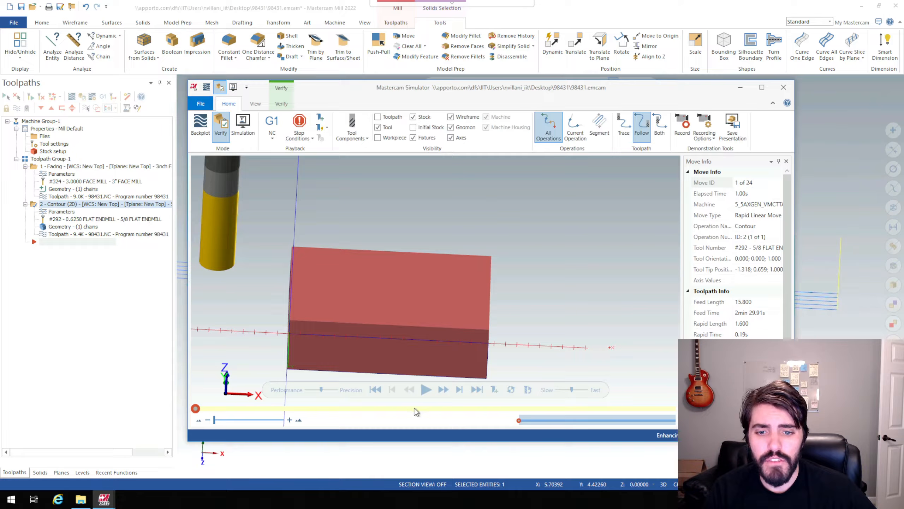
left_click(426, 390)
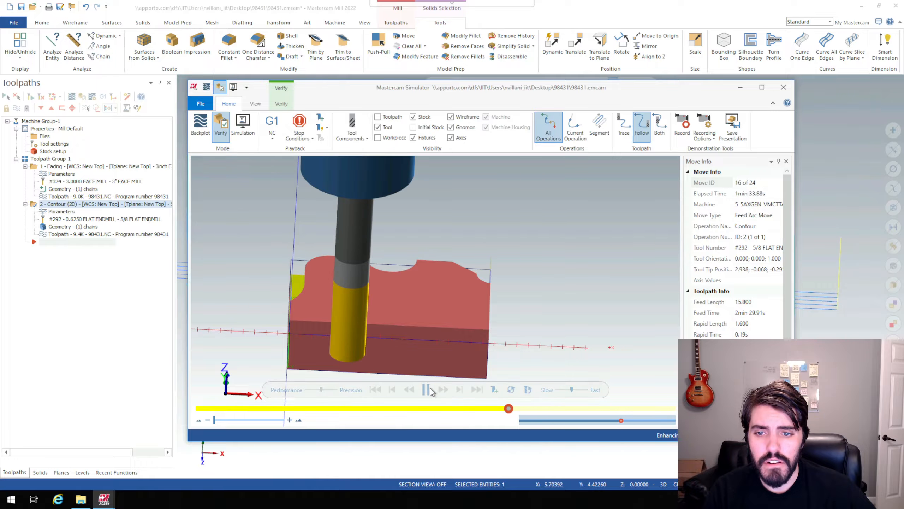
mouse_move(356, 339)
middle_mouse_down()
mouse_move(320, 313)
mouse_move(316, 330)
mouse_move(371, 346)
middle_mouse_up()
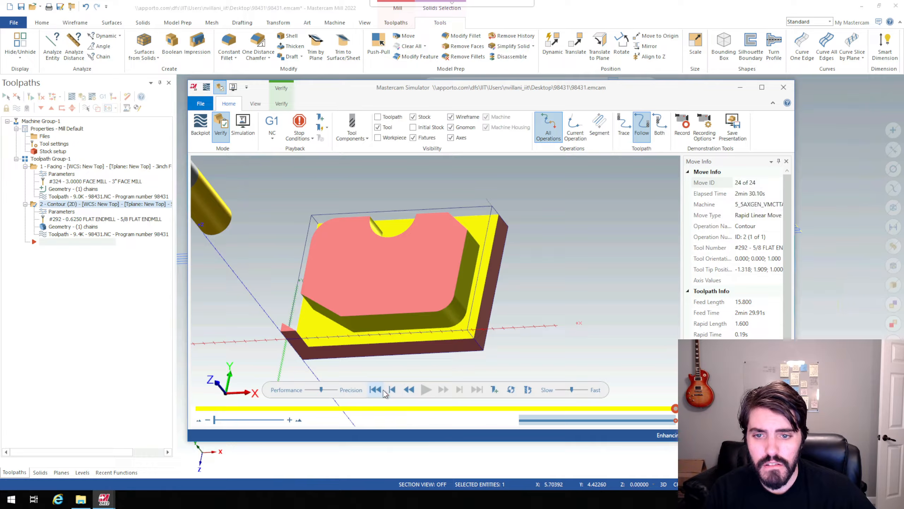
left_click(381, 391)
left_click(425, 389)
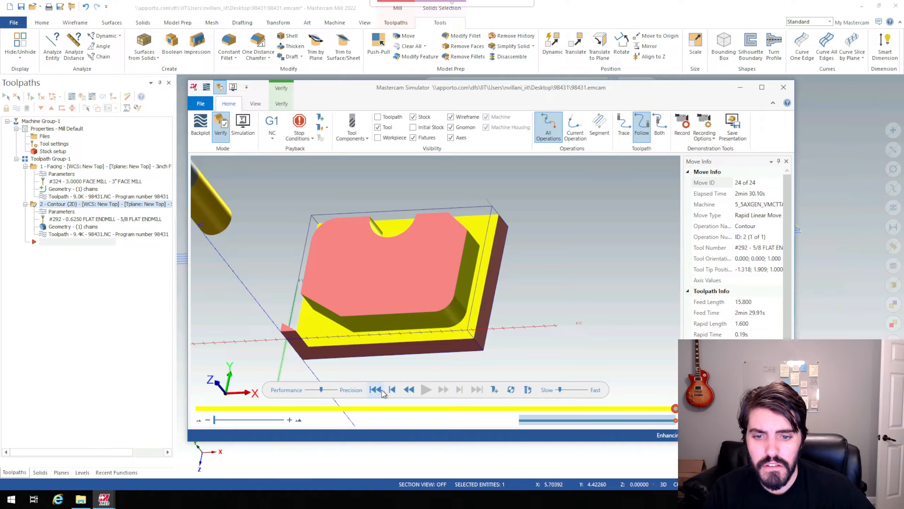
left_click(375, 389)
left_click(426, 390)
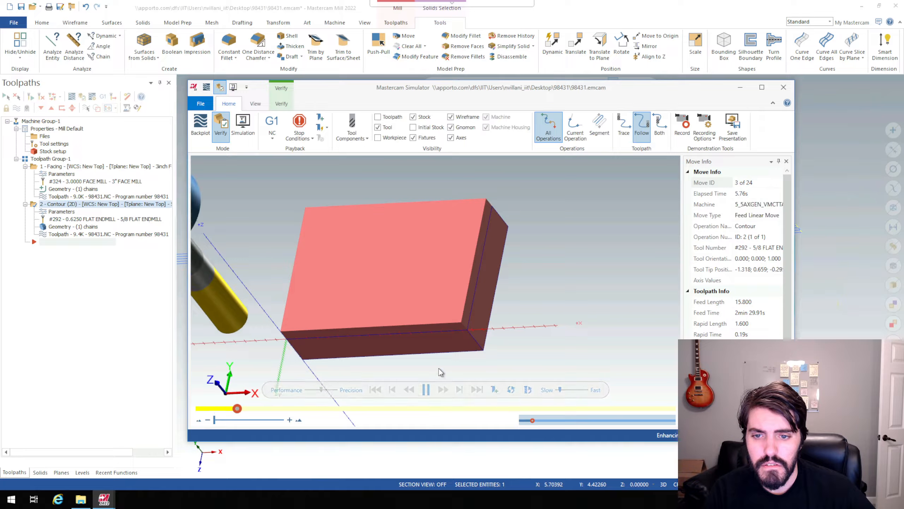
left_click(568, 391)
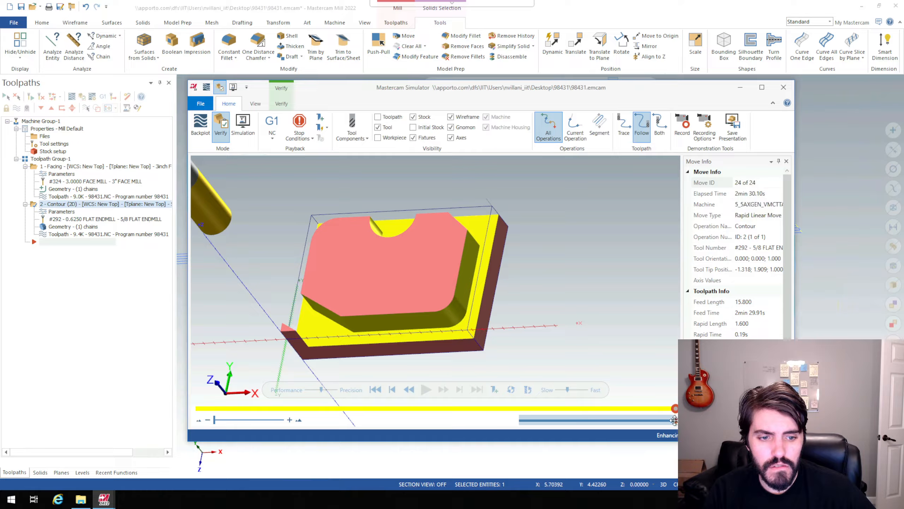
Return the simulation to move 18, examine the stock around the cutter at the chamfered corner, and close the simulator.
left_click_drag(675, 410, 544, 410)
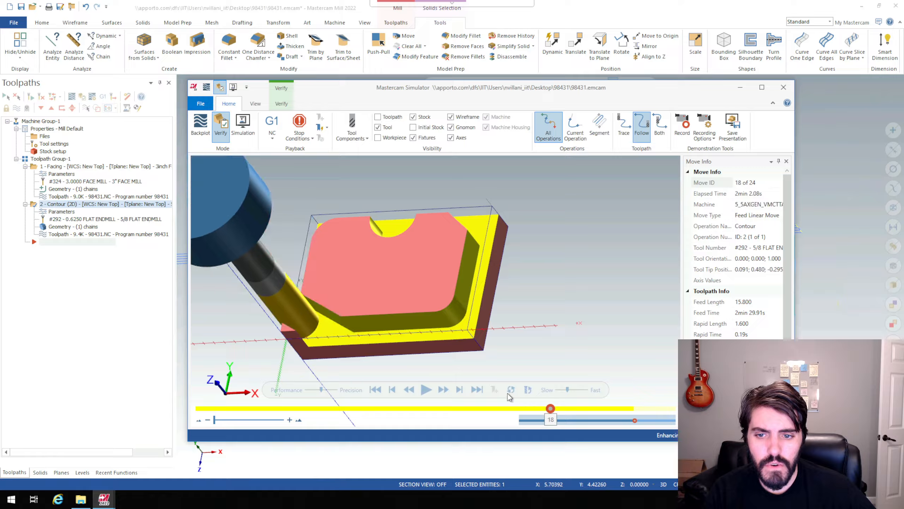
middle_click_drag(336, 316, 356, 323)
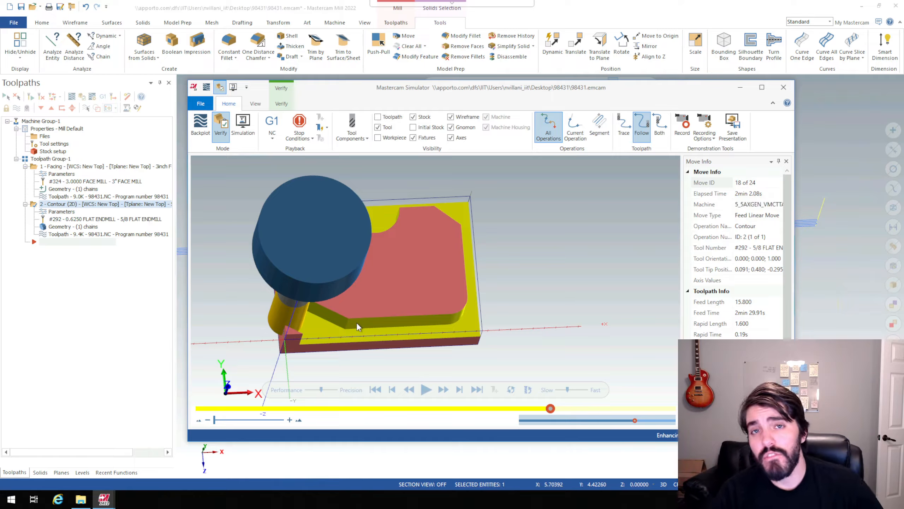
mouse_move(281, 323)
middle_mouse_down()
mouse_move(285, 301)
mouse_move(290, 319)
middle_mouse_up()
scroll(290, 319, "up", 3)
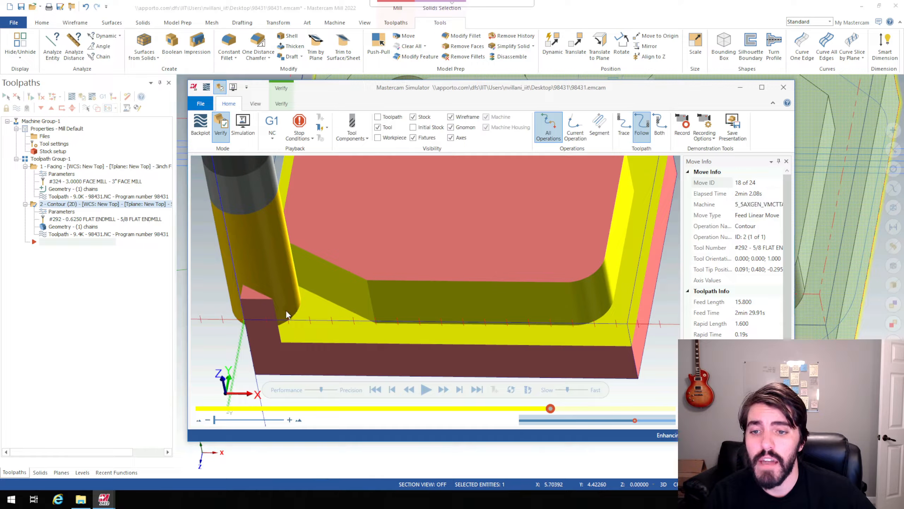
middle_click_drag(287, 313, 280, 301)
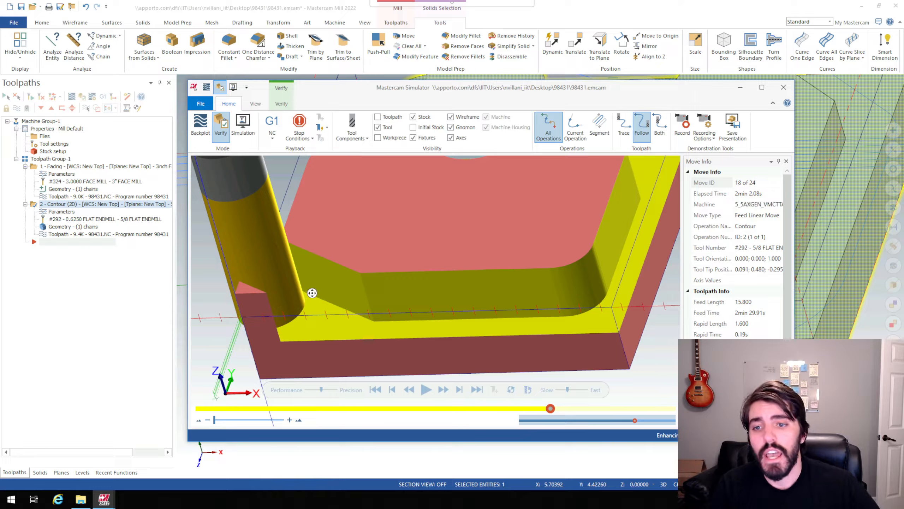
scroll(286, 271, "up", 2)
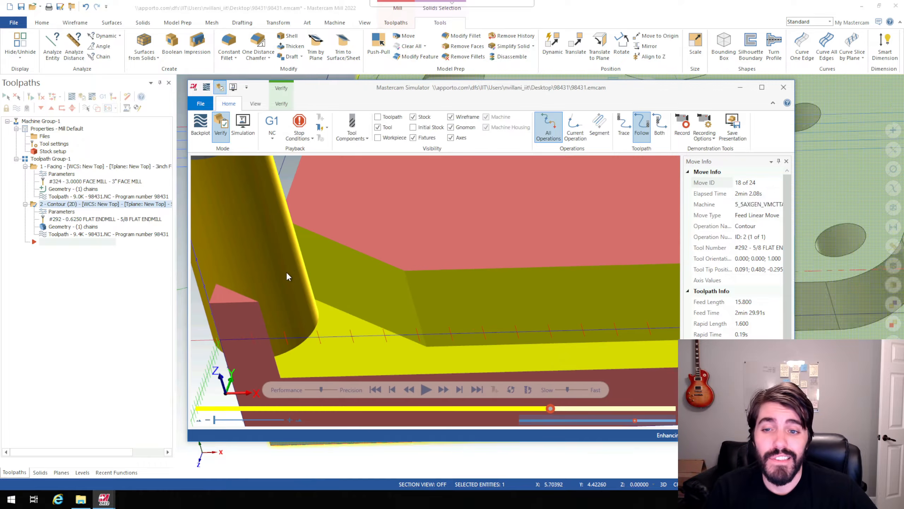
scroll(286, 271, "down", 3)
middle_click_drag(289, 268, 290, 263)
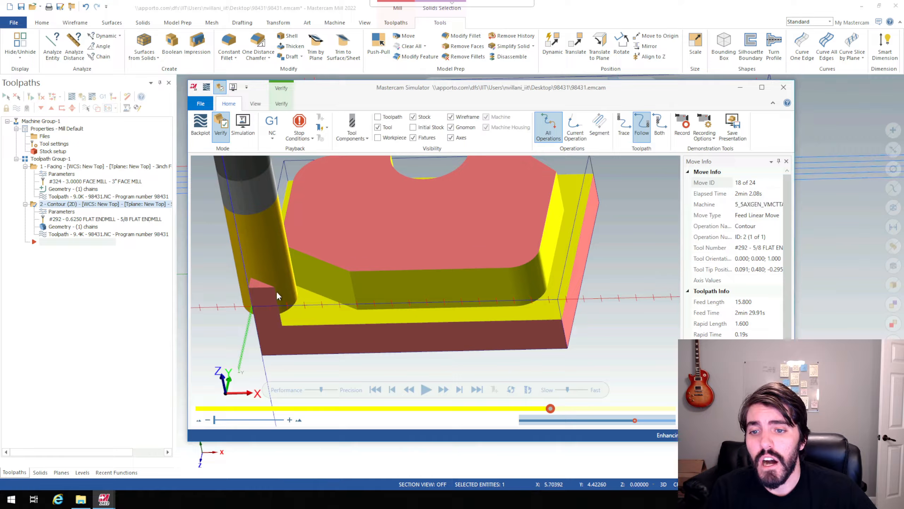
mouse_move(268, 289)
middle_mouse_down()
mouse_move(272, 295)
mouse_move(275, 282)
middle_mouse_up()
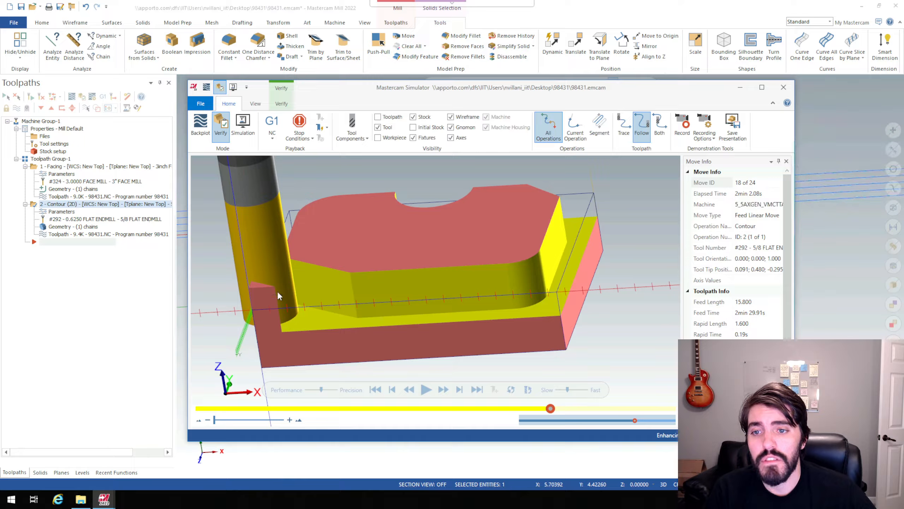
middle_click_drag(292, 300, 257, 303)
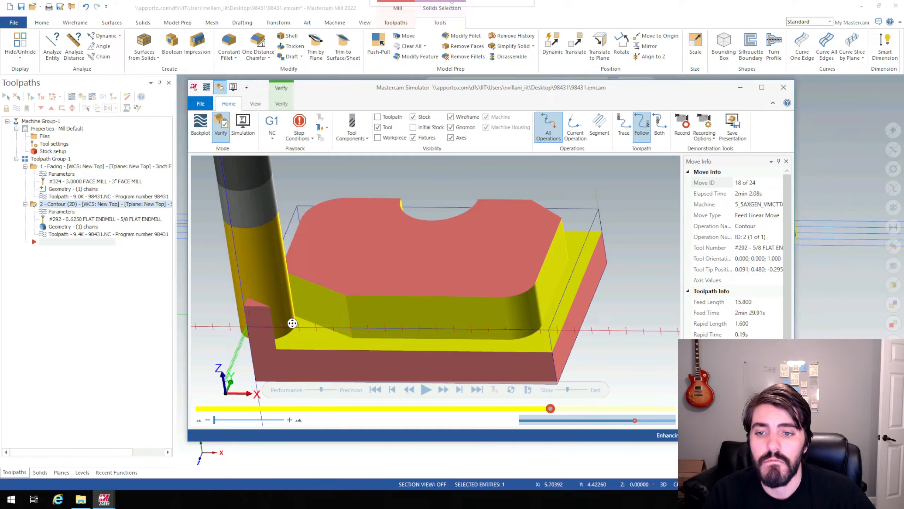
middle_click_drag(292, 323, 274, 310)
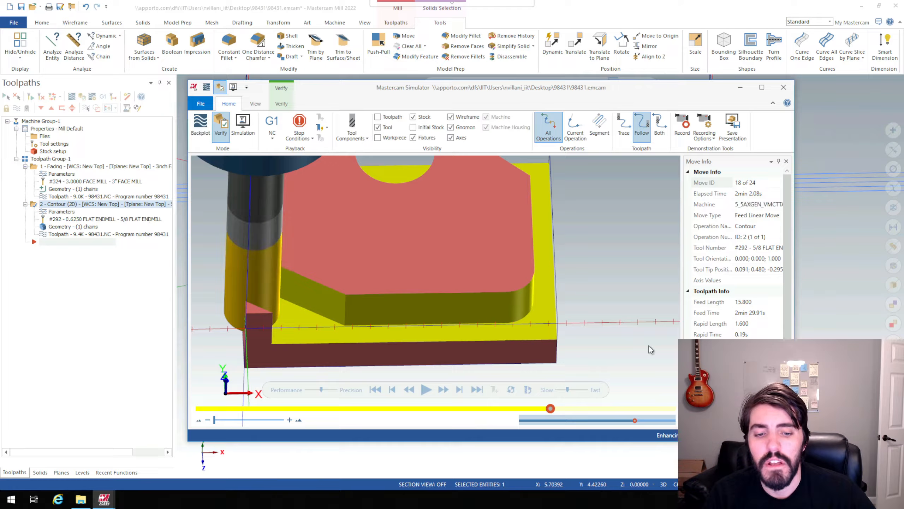
left_click(783, 87)
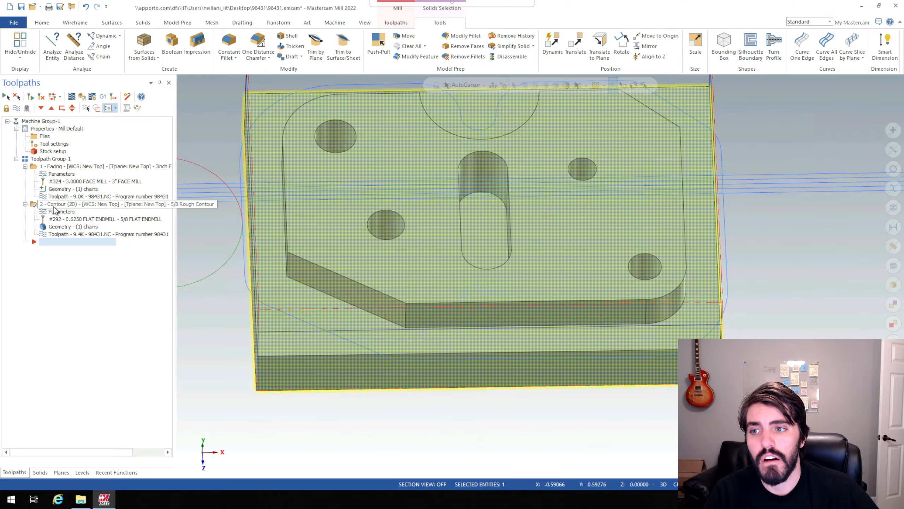
Move the toolpath insert position to between the facing and 2D contour operations.
left_click(51, 108)
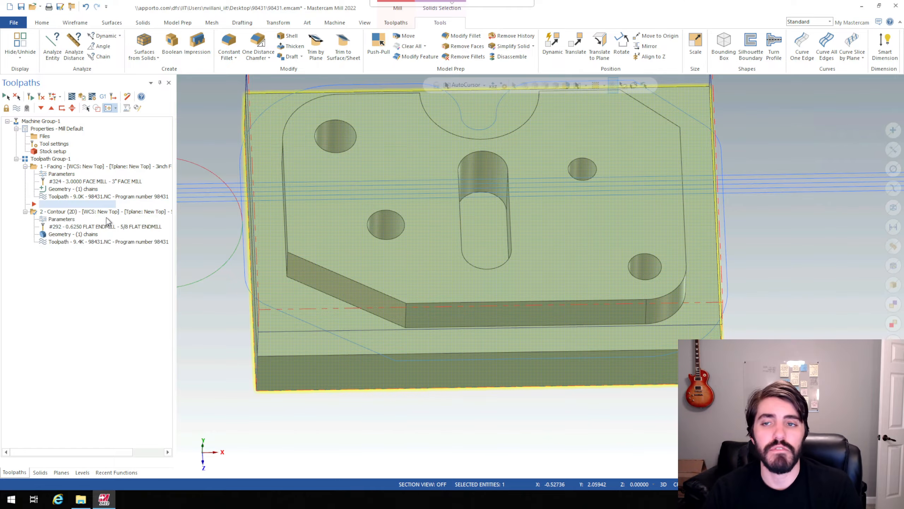
middle_click_drag(238, 232, 251, 142)
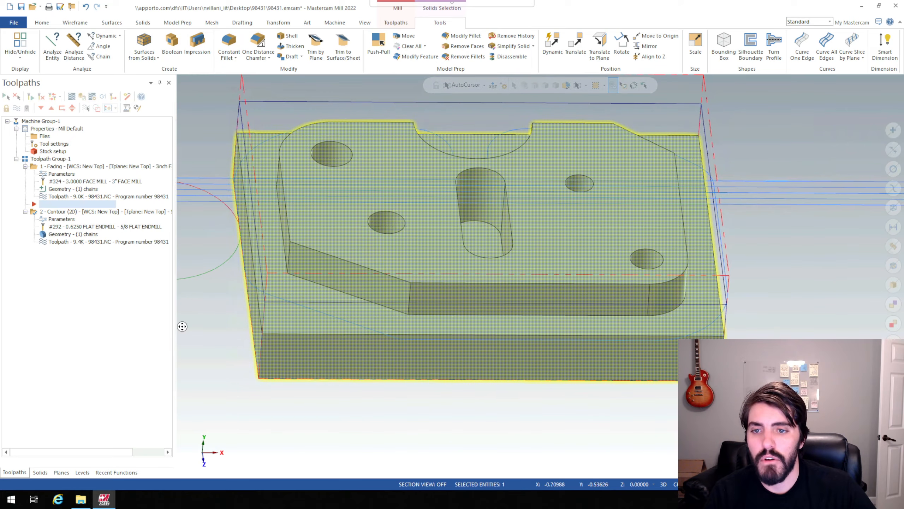
middle_click_drag(182, 328, 188, 335)
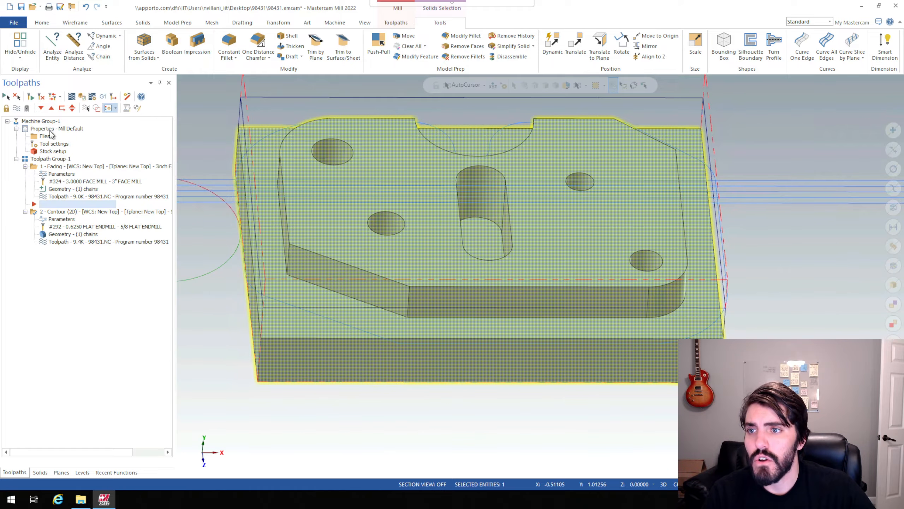
Start a new 2D contour toolpath and chain the outer edge loop of the base ledge below the boss.
left_click(396, 22)
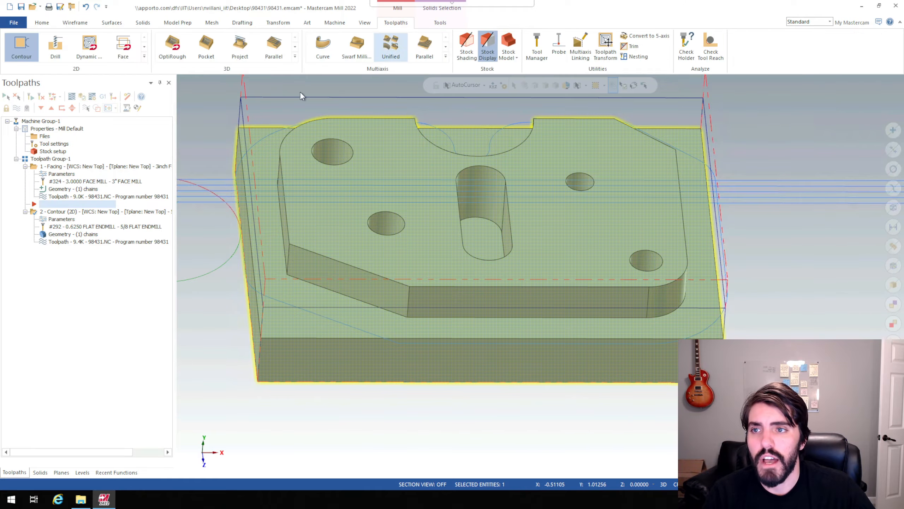
left_click(22, 47)
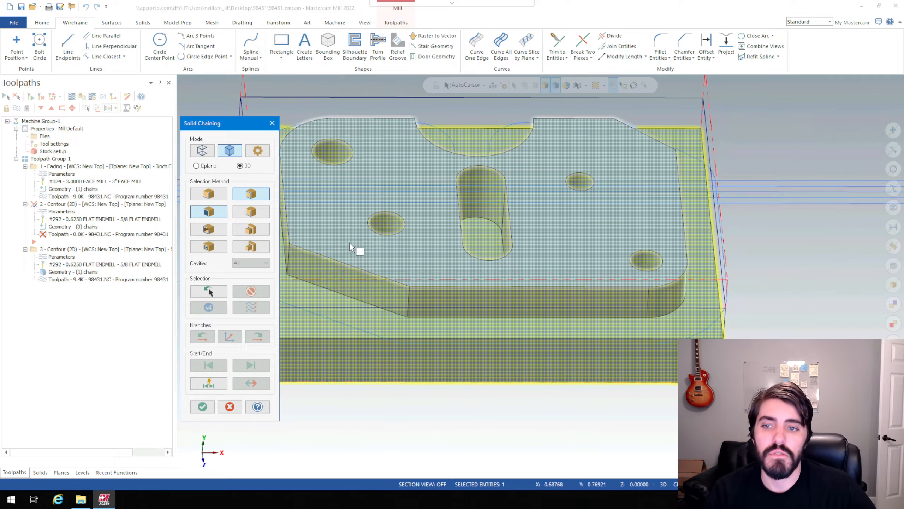
middle_click_drag(502, 240, 384, 300)
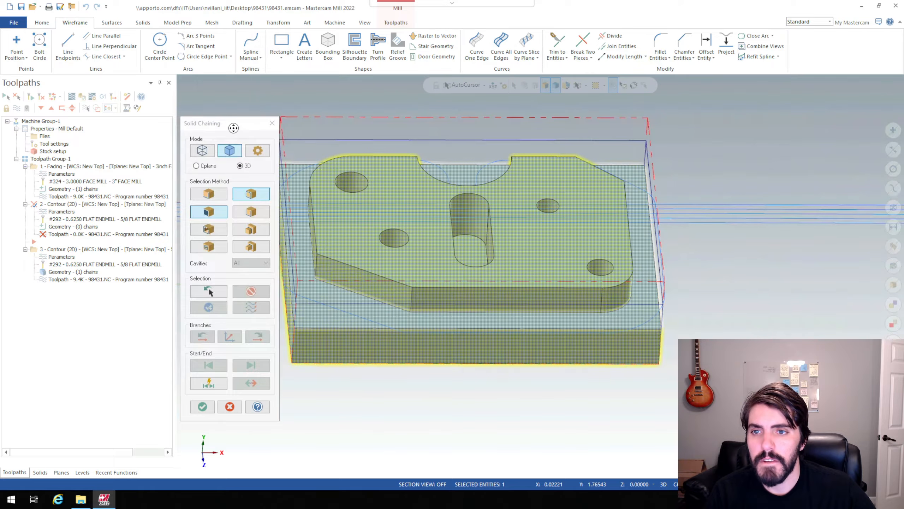
left_click_drag(213, 124, 179, 111)
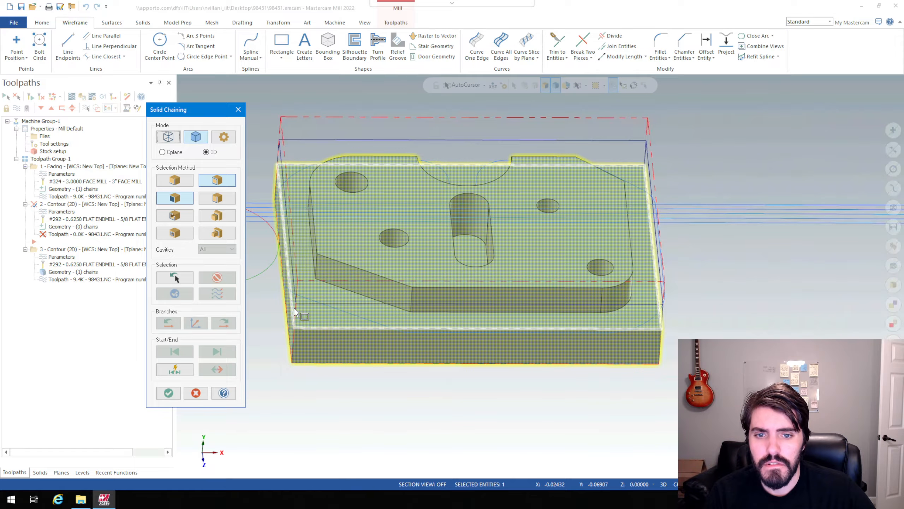
left_click(294, 308)
middle_click_drag(468, 397, 452, 374)
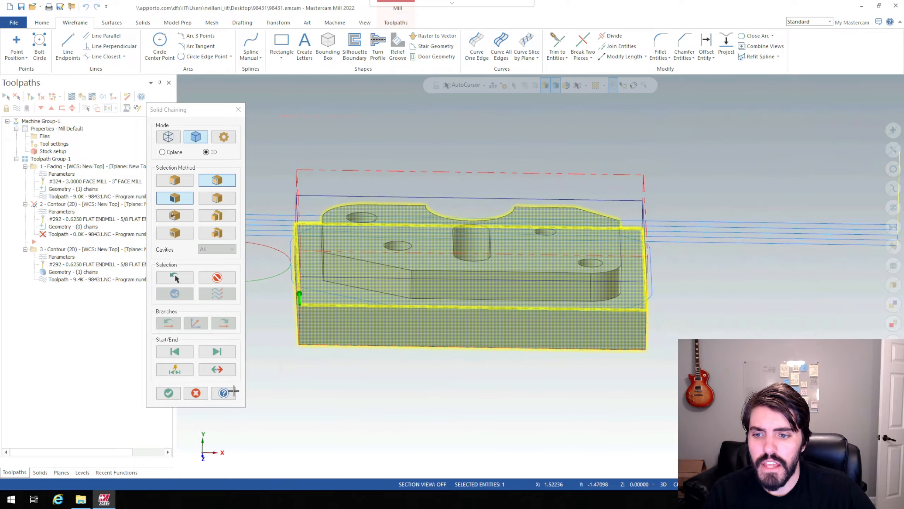
left_click(168, 392)
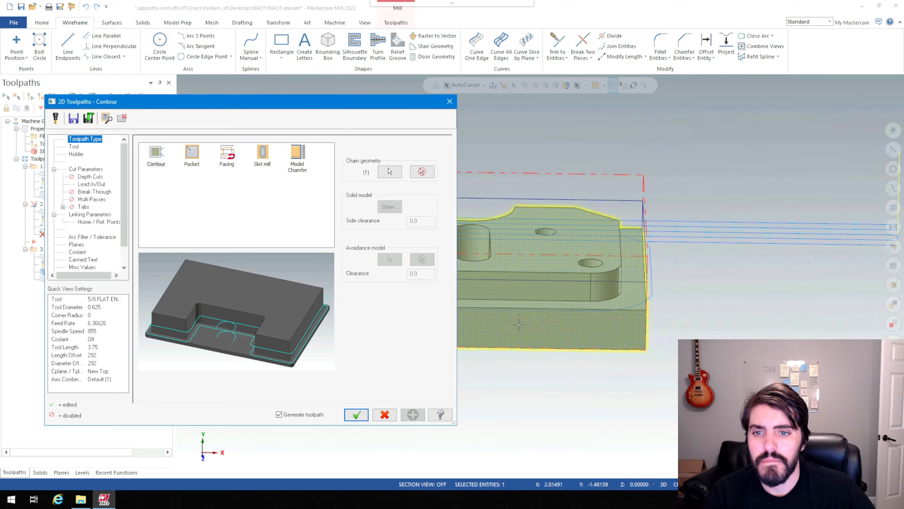
Give the outer contour toolpath the comment "5/8 Rough Offset", keeping the 5/8 flat end mill.
middle_click_drag(505, 313, 521, 347)
left_click(74, 146)
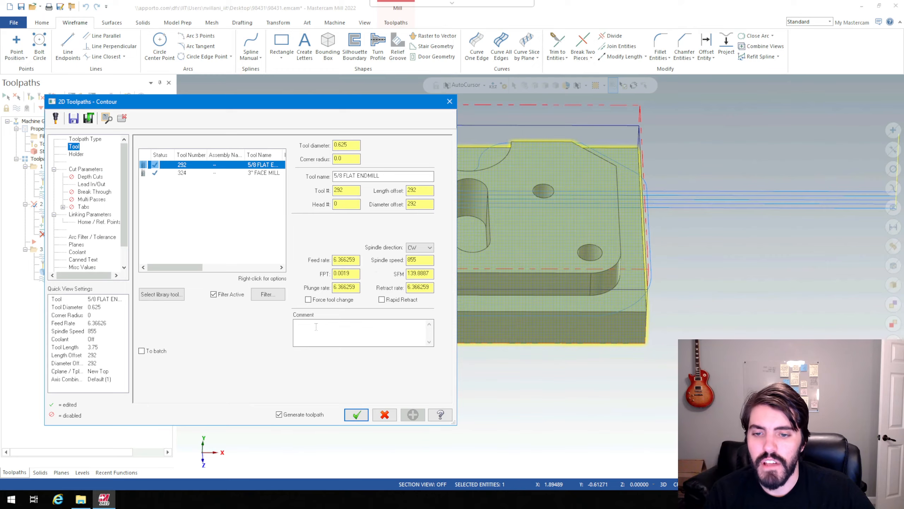
left_click(316, 325)
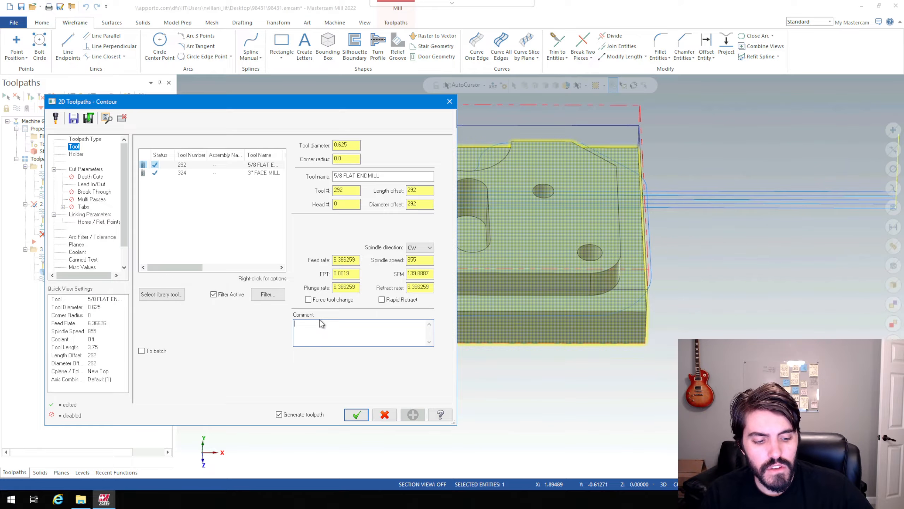
type("5/8 Rough Offset")
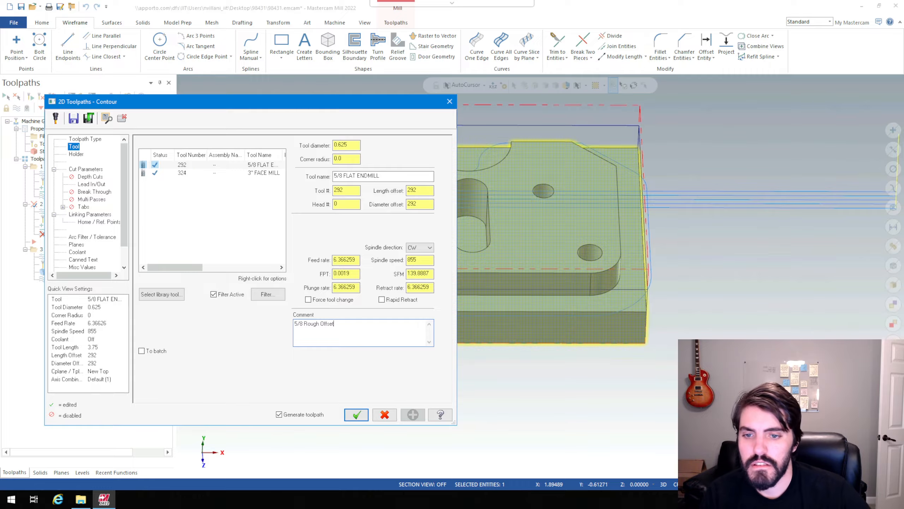
Set the stock to leave on walls to -.130 in the outer contour's cut parameters.
left_click(82, 170)
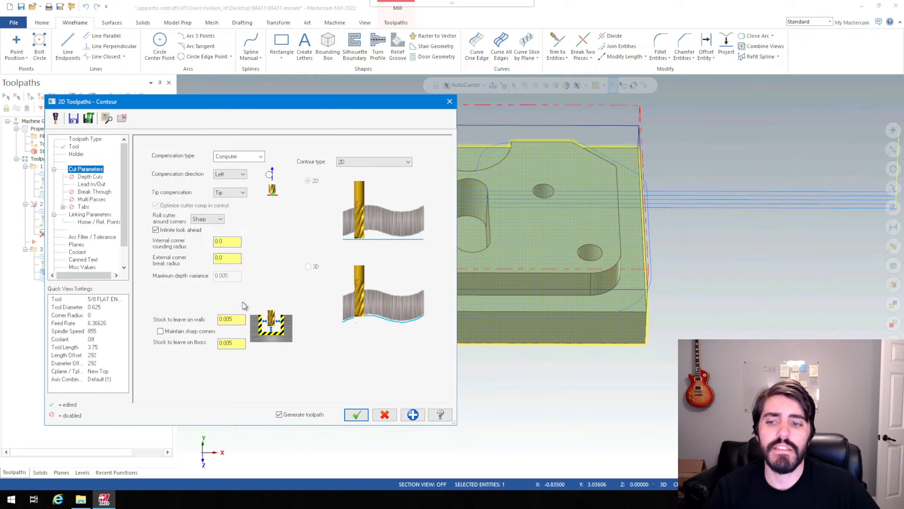
left_click_drag(244, 319, 185, 319)
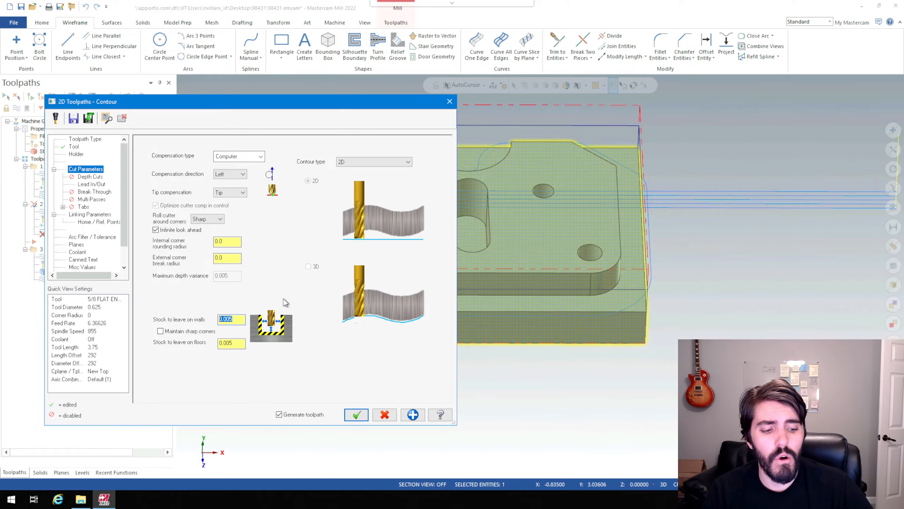
key("BackSpace")
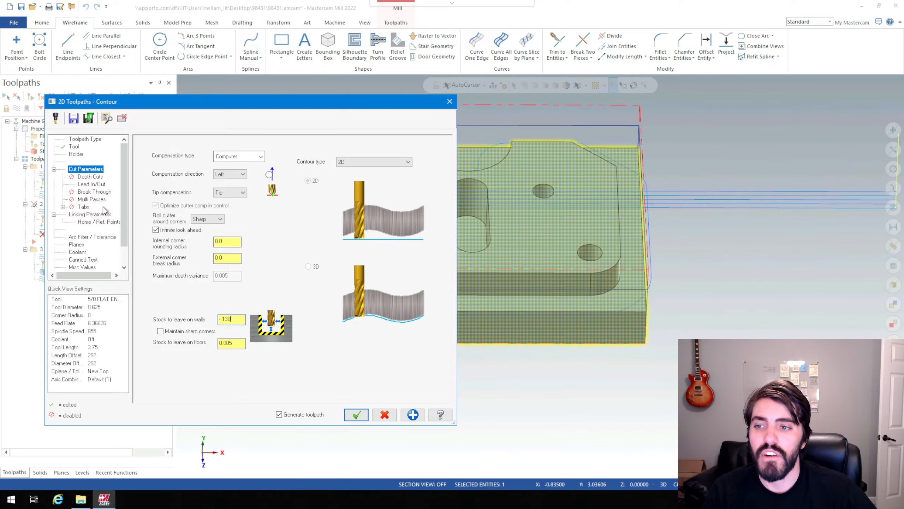
Set the outer contour's top of stock to 0 in the linking parameters and generate the toolpath.
left_click(90, 176)
left_click(93, 192)
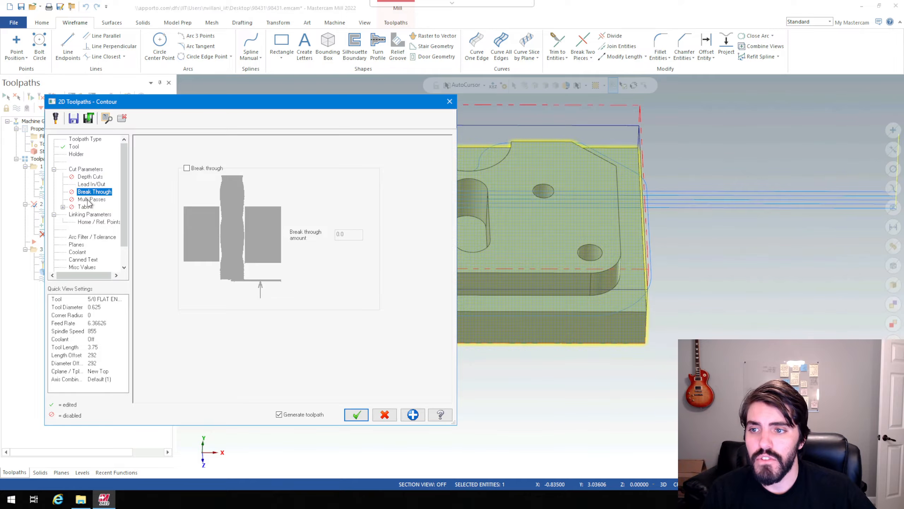
left_click(91, 199)
left_click(89, 214)
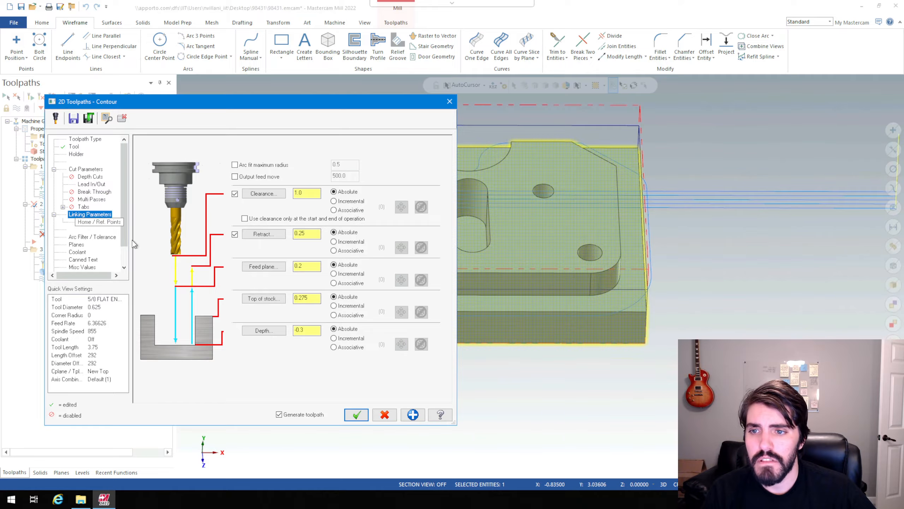
double_click(297, 299)
type("0")
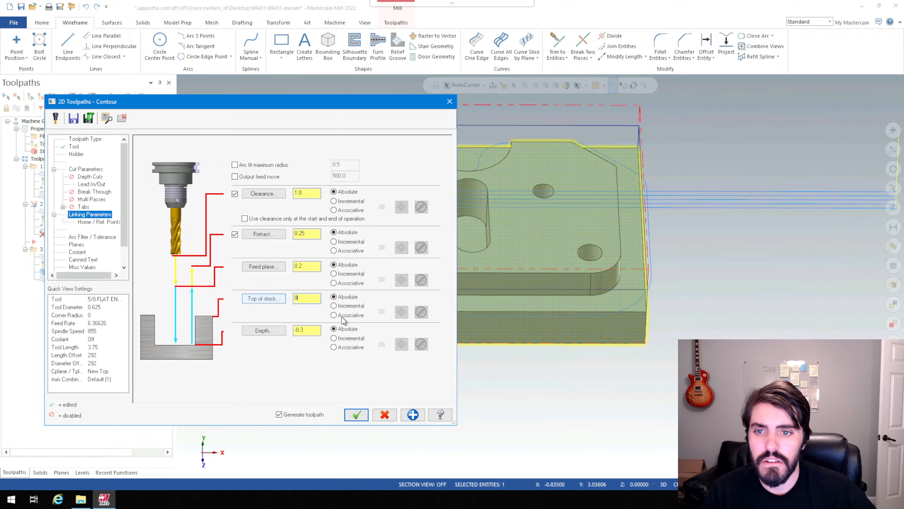
left_click(356, 415)
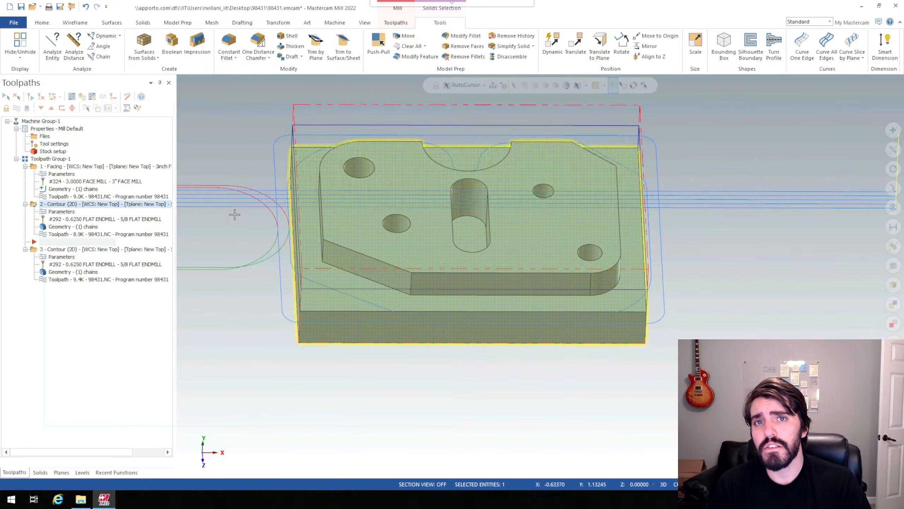
Verify all operations in the toolpath group in the simulator with the color loop on, and play the cut.
left_click(47, 159)
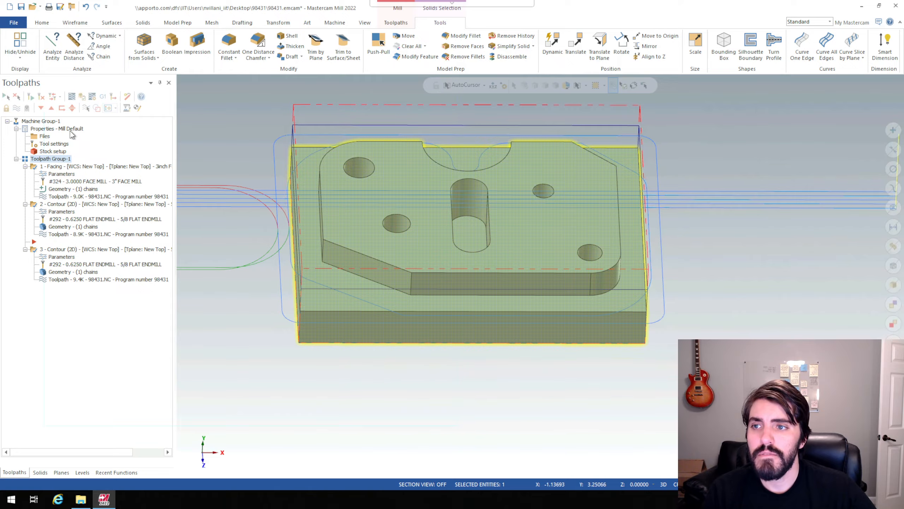
left_click(82, 97)
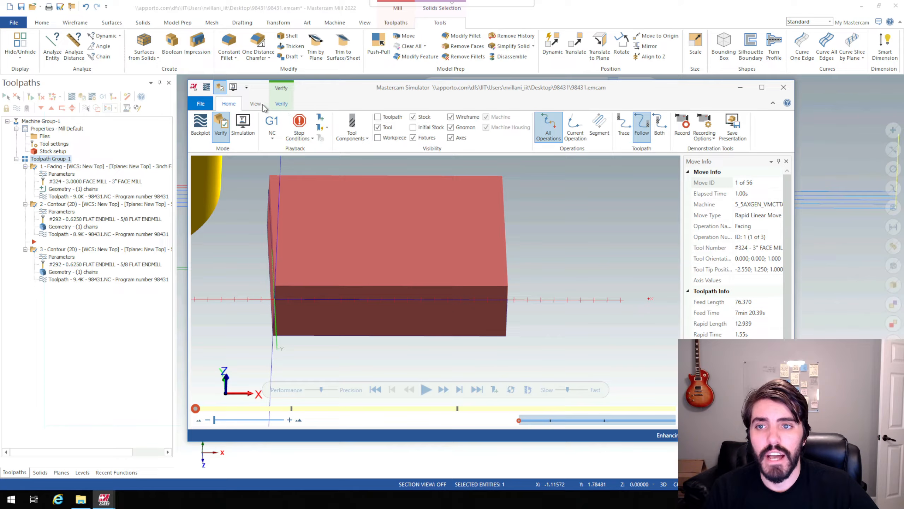
left_click(282, 104)
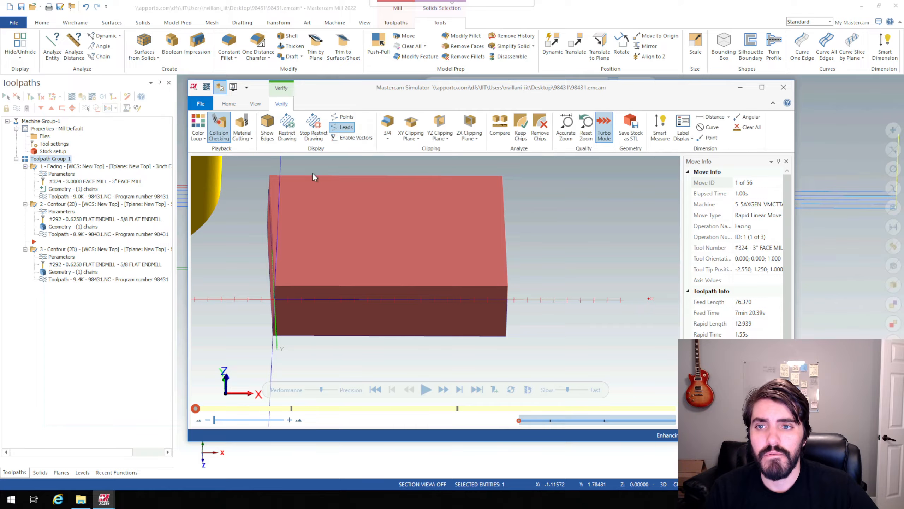
left_click(198, 125)
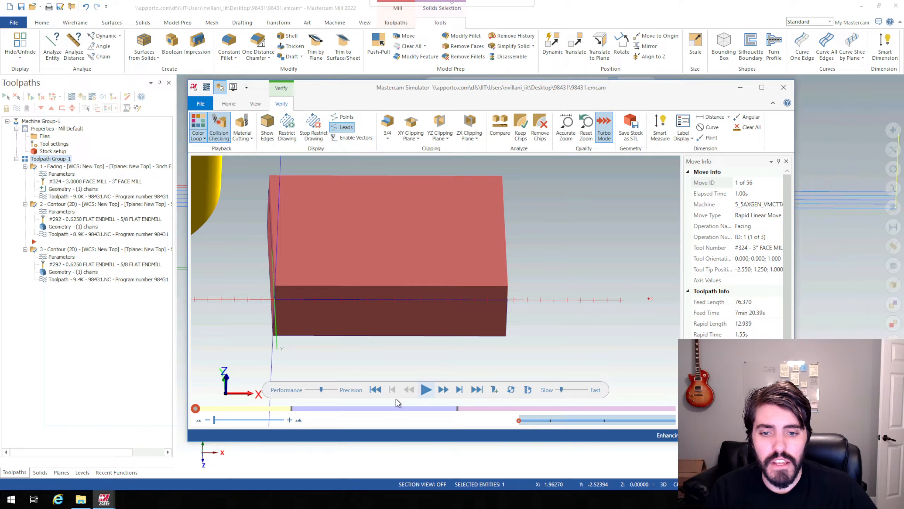
left_click(427, 391)
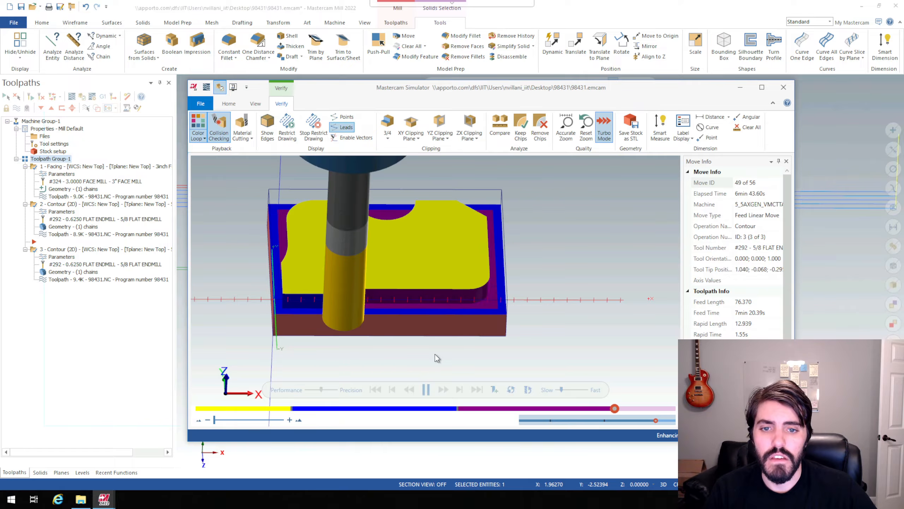
Examine the ledge and boss on the simulated stock from an angled view, and close the simulator.
middle_click_drag(336, 304, 286, 302)
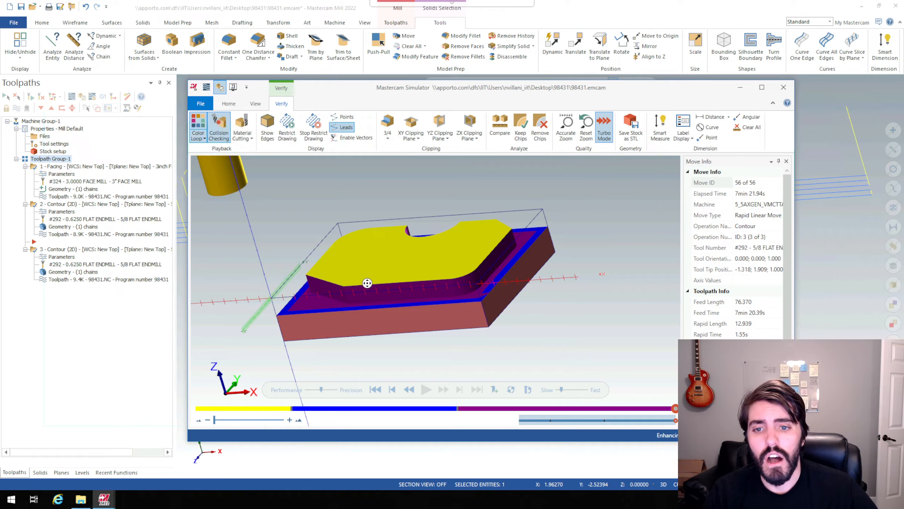
middle_click_drag(367, 283, 368, 287)
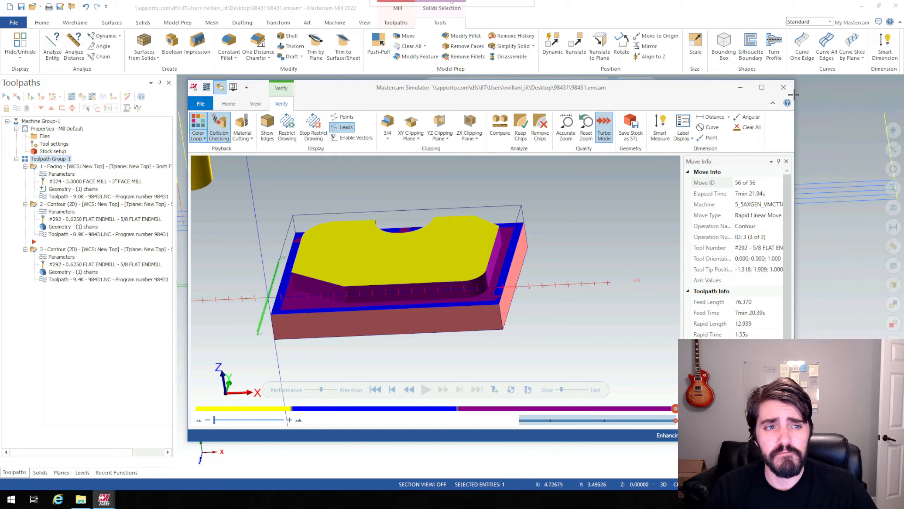
left_click(783, 88)
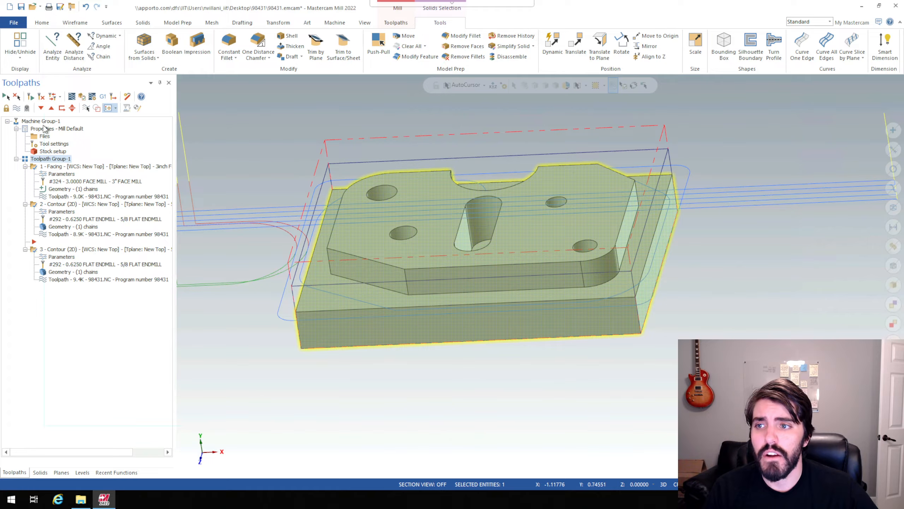
Move the insert position to the end of the toolpath group and paste copies of both 2D contour operations there.
left_click(41, 108)
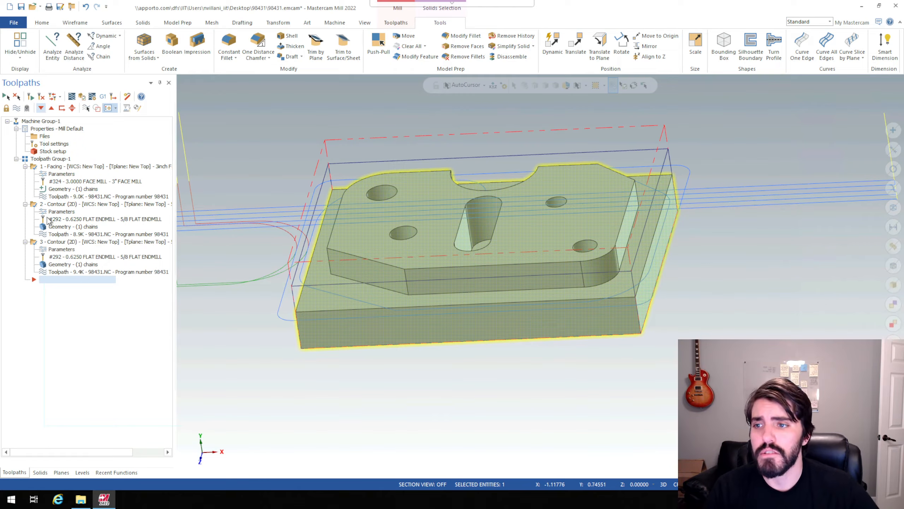
left_click(63, 204)
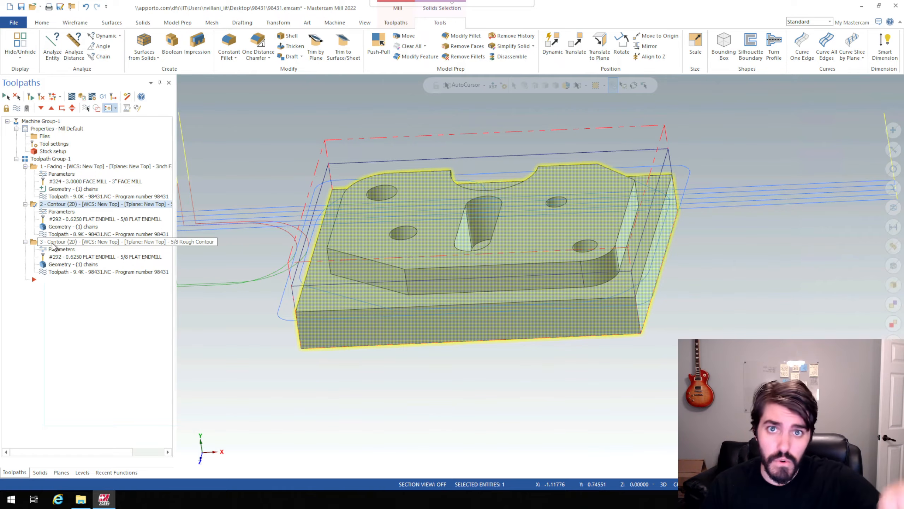
left_click(53, 245)
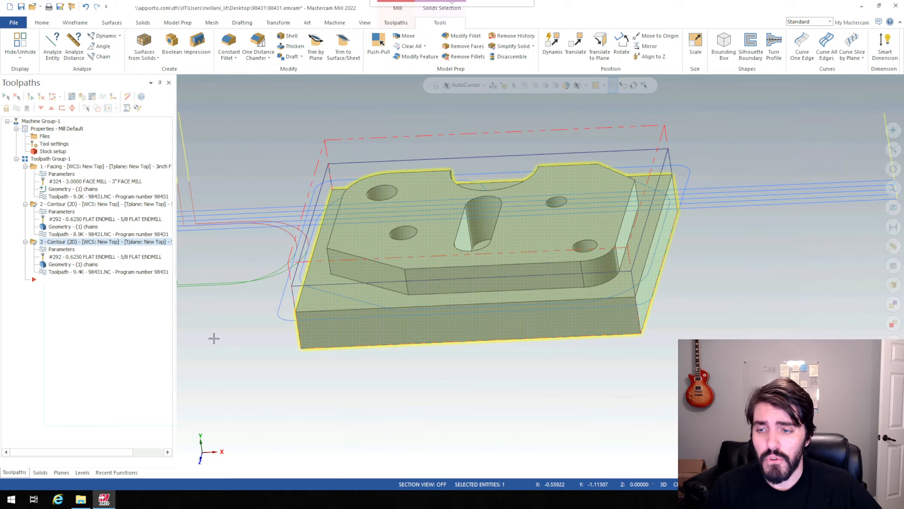
right_click(92, 246)
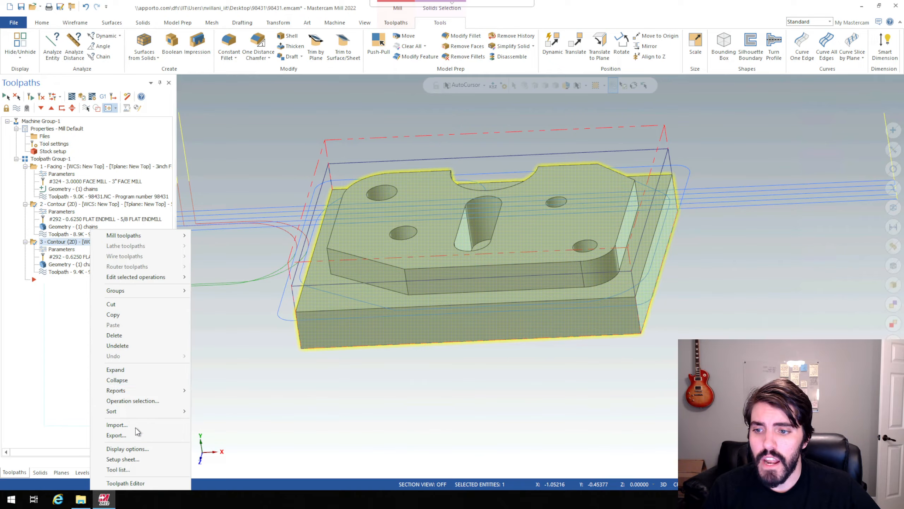
left_click(119, 315)
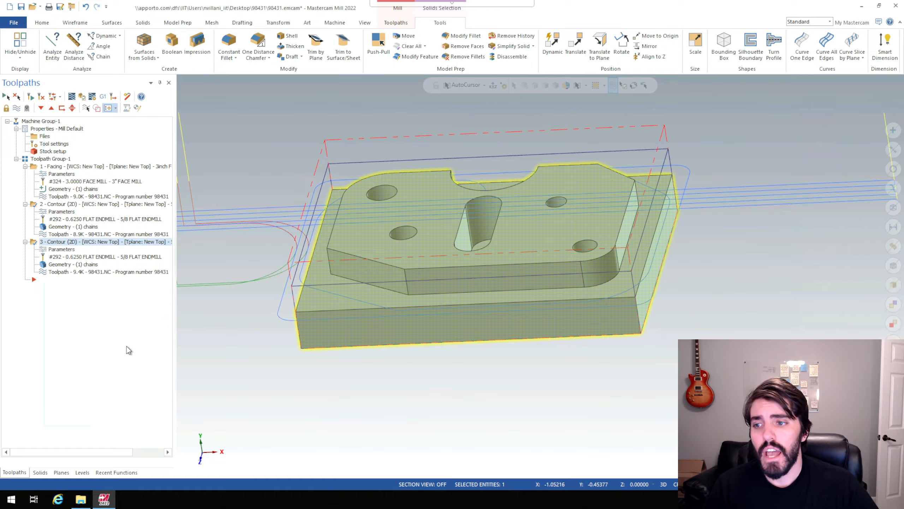
right_click(50, 290)
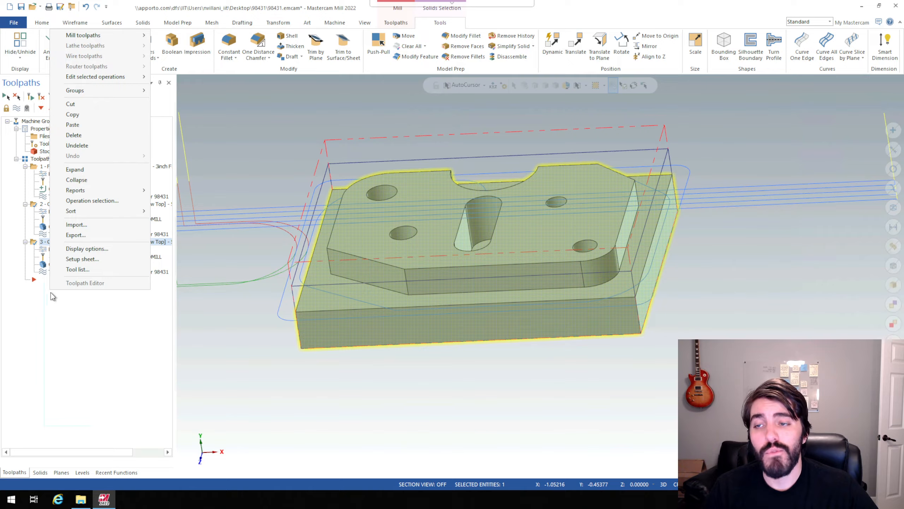
left_click(90, 125)
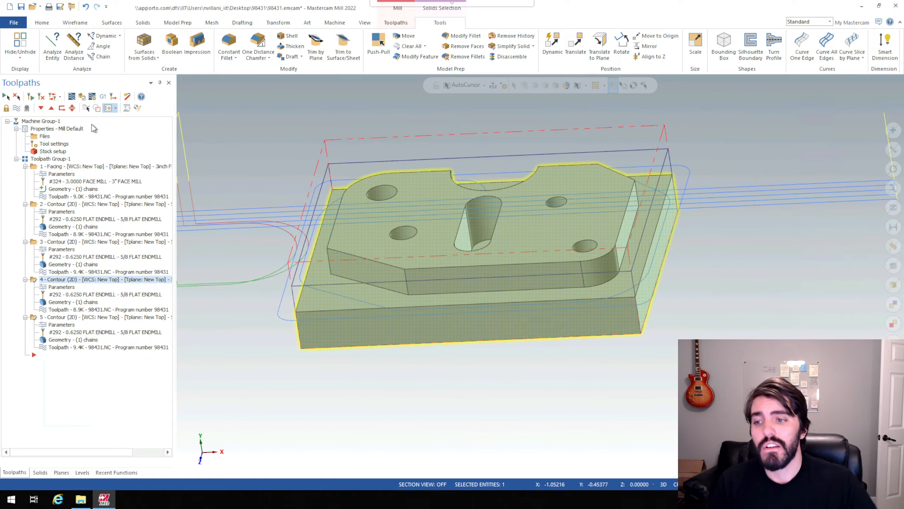
In the copied outer contour operation, set the stock to leave to -.125 on walls and 0 on floors.
left_click(57, 287)
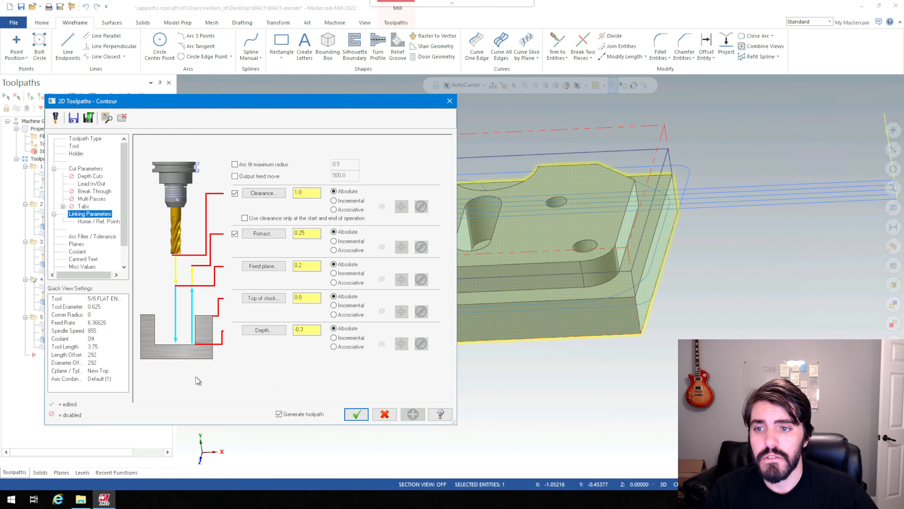
left_click(85, 169)
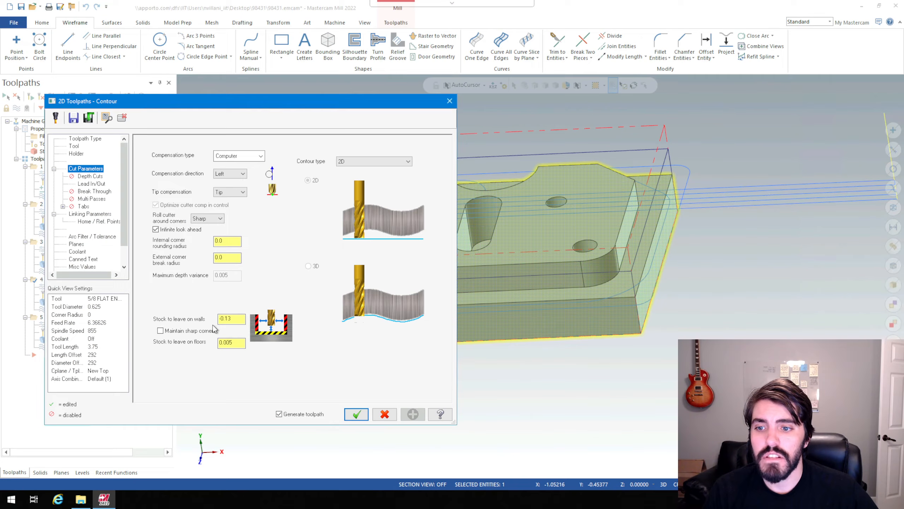
left_click_drag(235, 319, 168, 321)
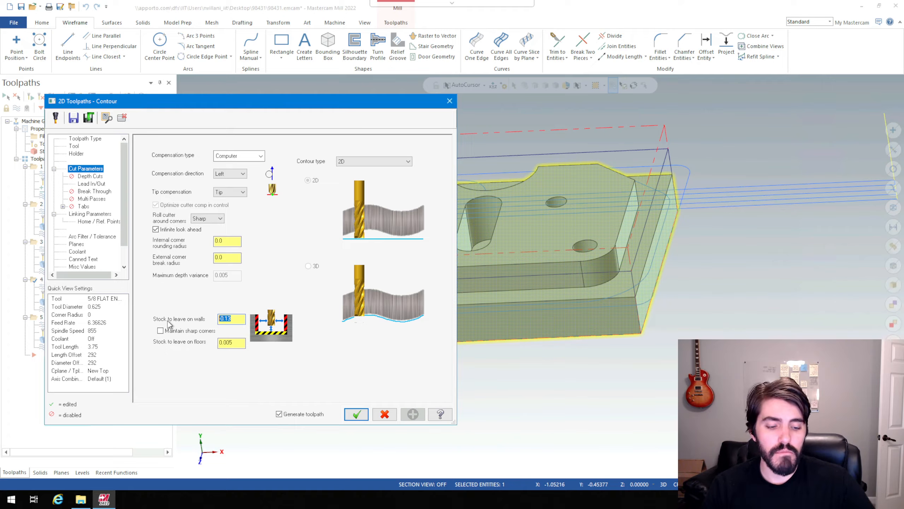
type("-")
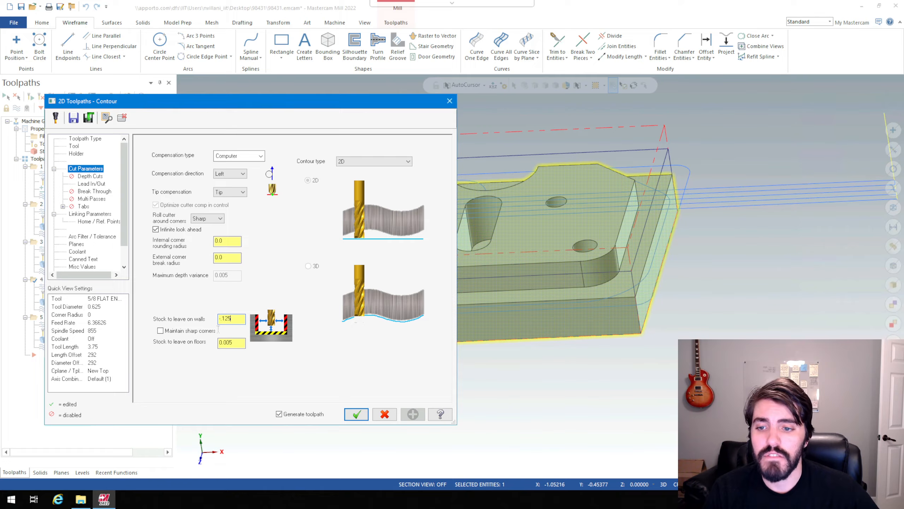
left_click(228, 341)
type("0")
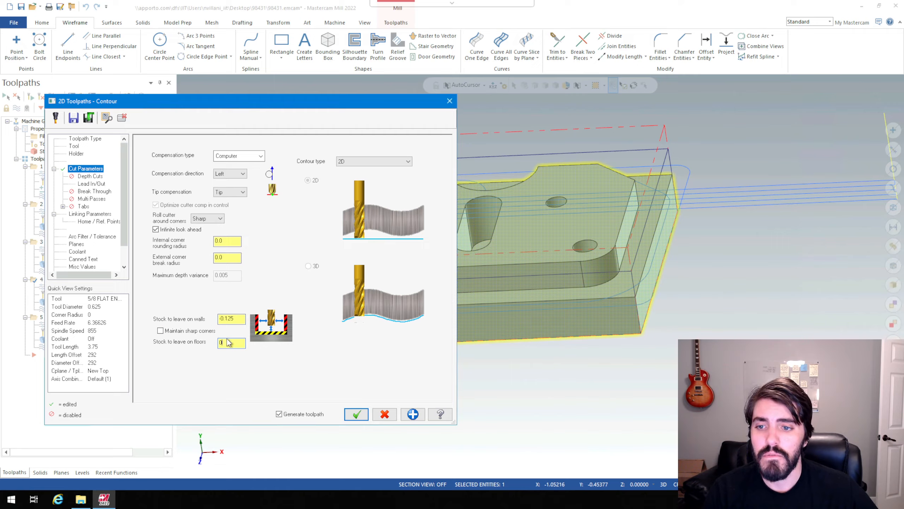
Change the copied outer contour's comment to "5/8 Finish Offset", keep the 5/8 flat end mill, and accept the parameters.
left_click(74, 146)
triple_click(312, 331)
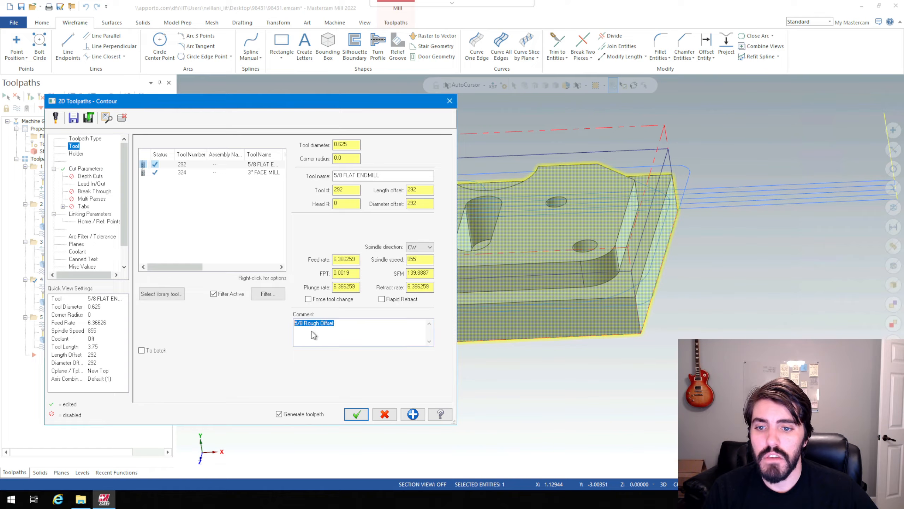
left_click(320, 324)
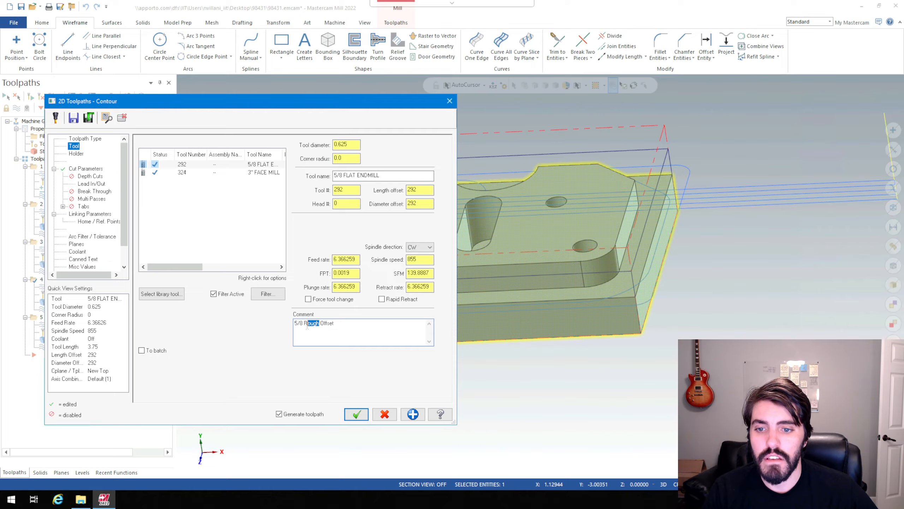
type("Finis")
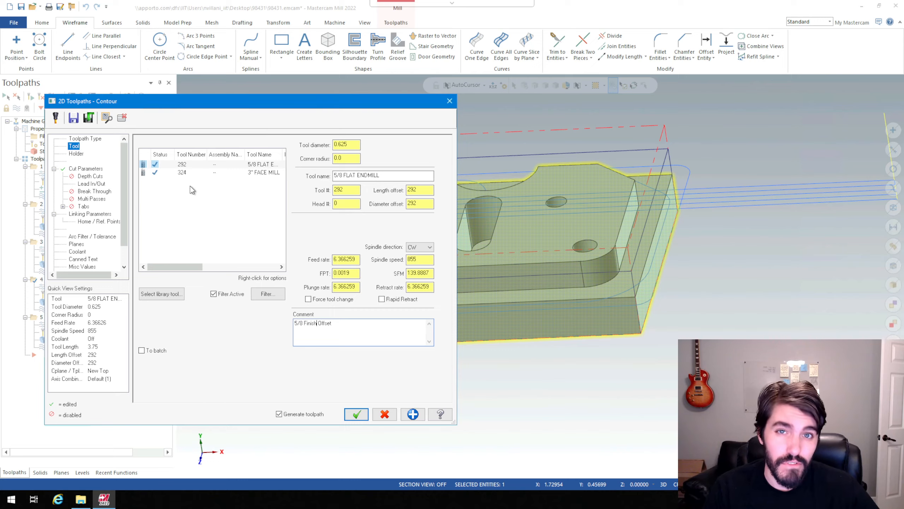
left_click(256, 164)
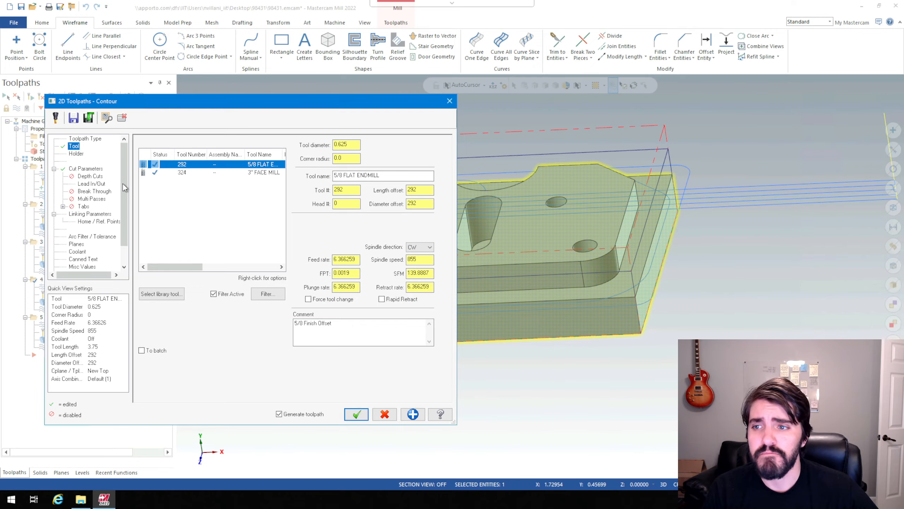
left_click(356, 414)
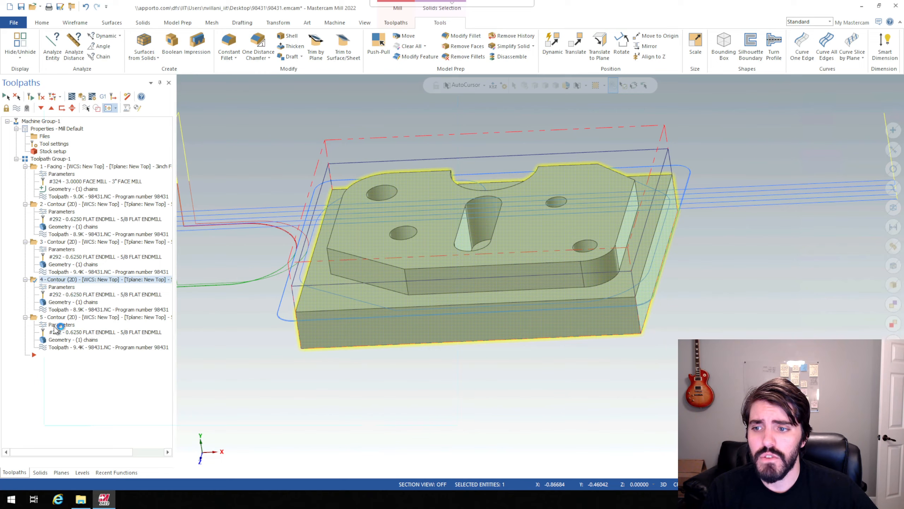
In the copied inner contour operation, change the comment to "5/8 Finish Contour".
left_click(53, 325)
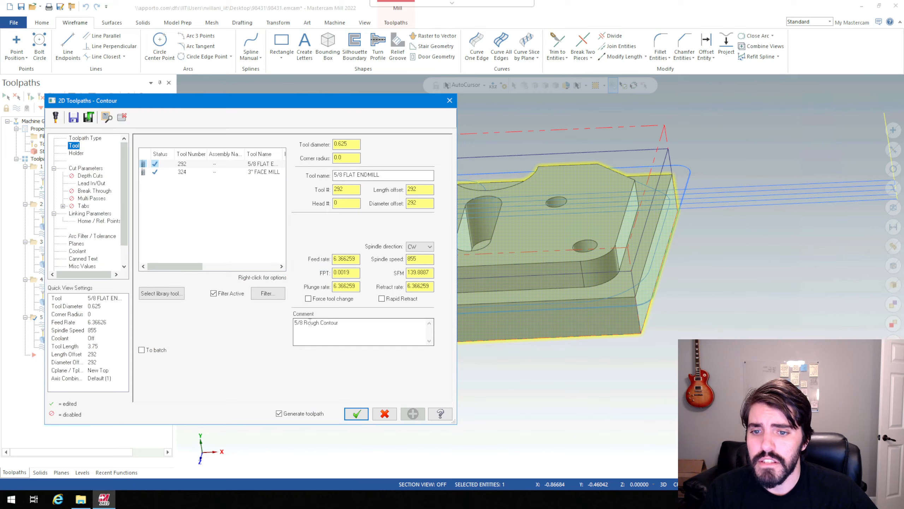
left_click_drag(320, 326, 307, 326)
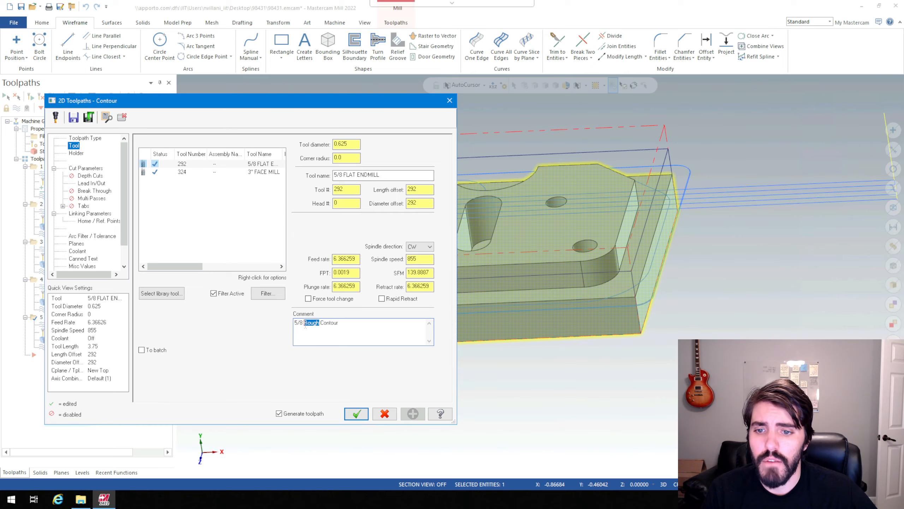
type("Finish")
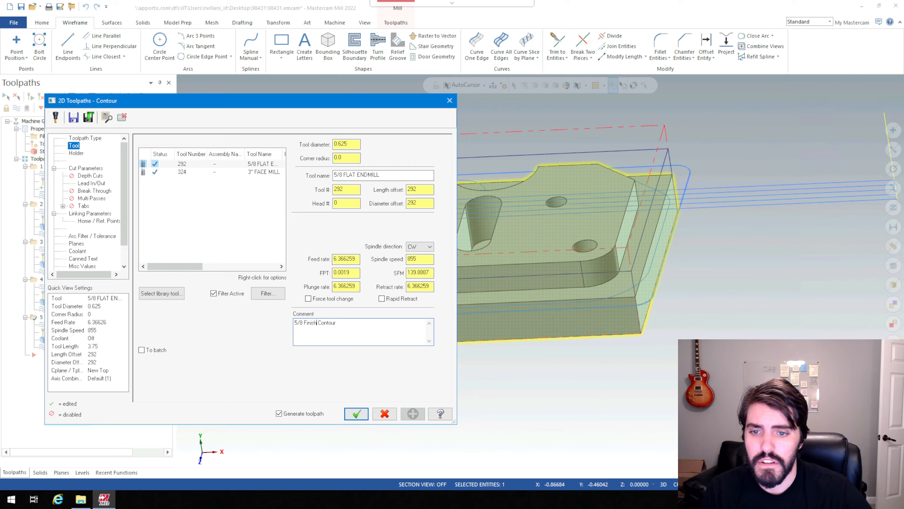
Set the copied inner contour's stock to leave to 0 on both walls and floors, and accept the parameters.
left_click(86, 168)
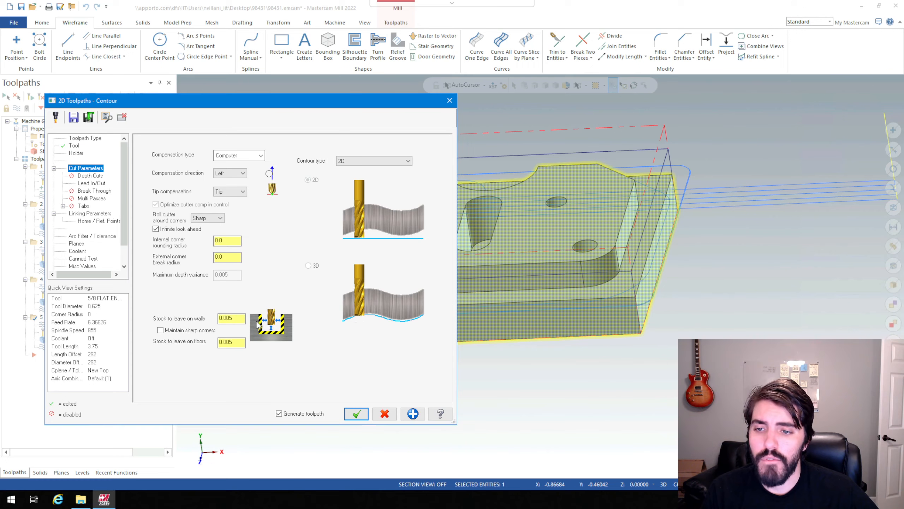
double_click(232, 317)
type("0")
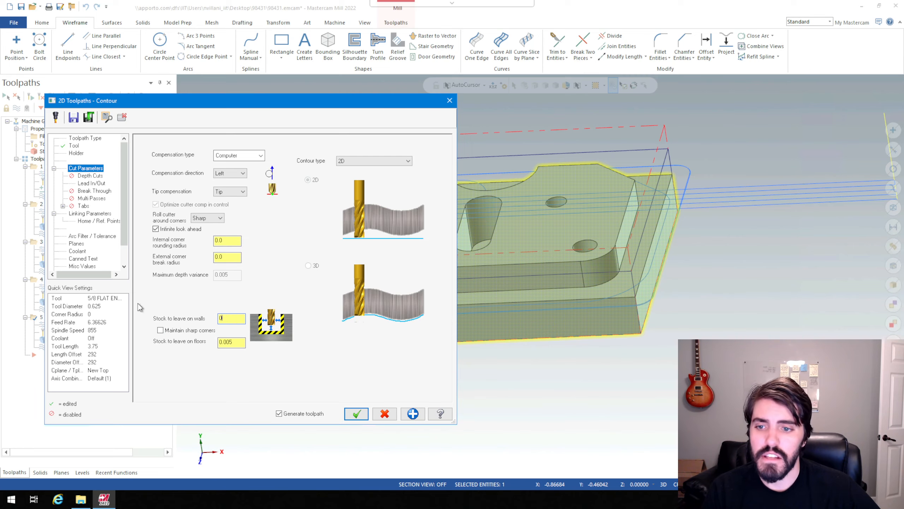
double_click(231, 342)
type("0")
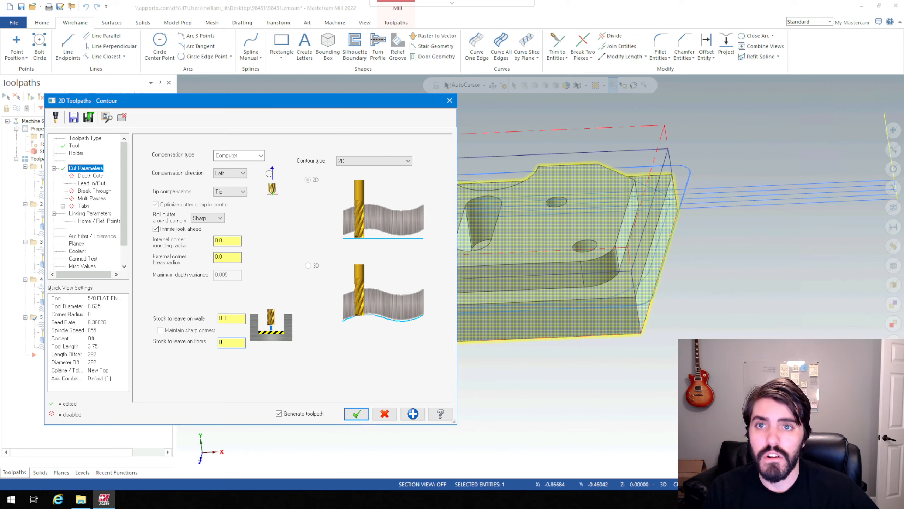
left_click(357, 413)
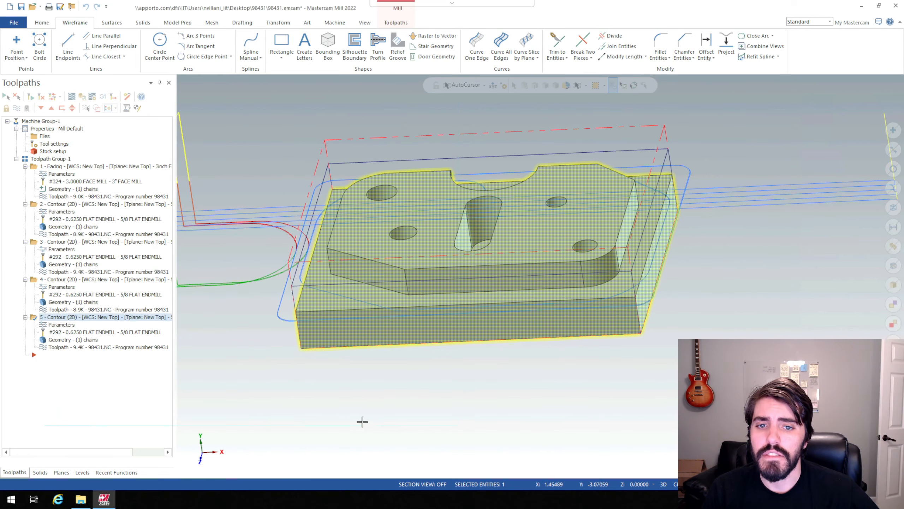
Examine the spacing between the roughing and finishing contour paths close up near the part's front corner.
middle_click_drag(265, 318, 311, 259)
scroll(311, 259, "up", 6)
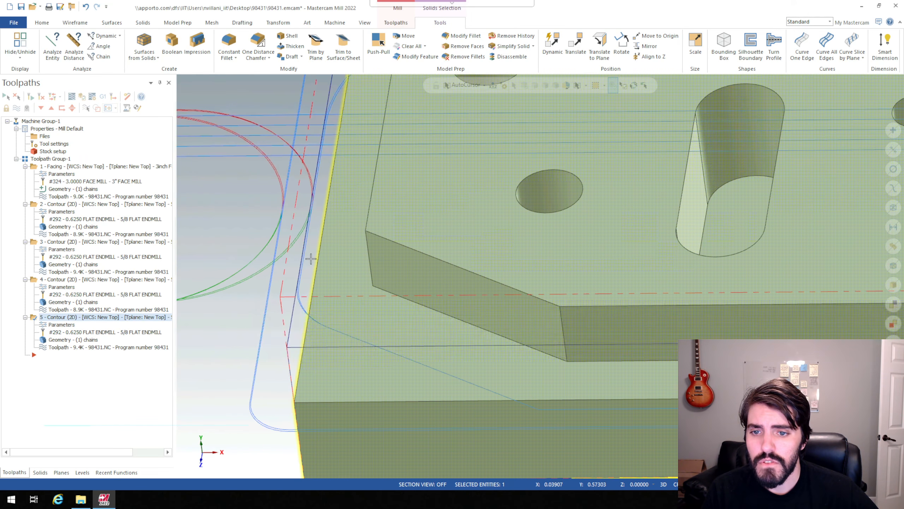
scroll(297, 317, "up", 4)
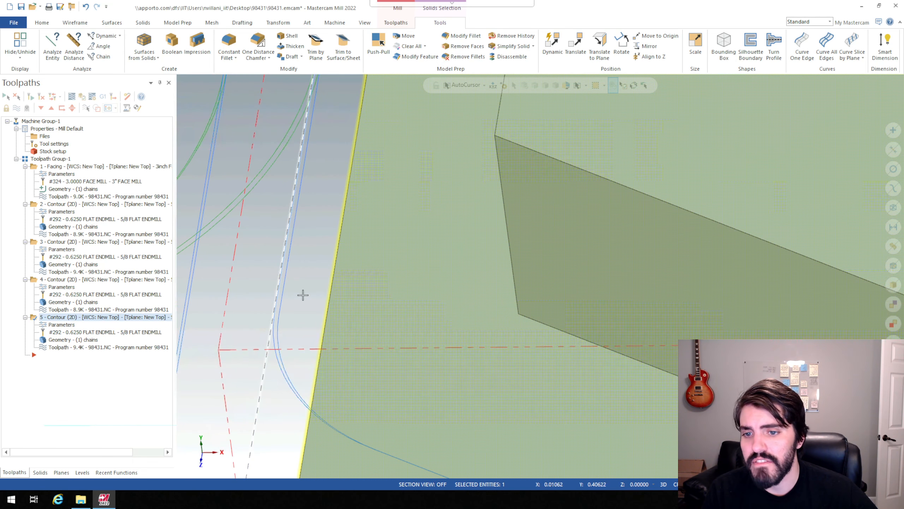
scroll(281, 290, "up", 1)
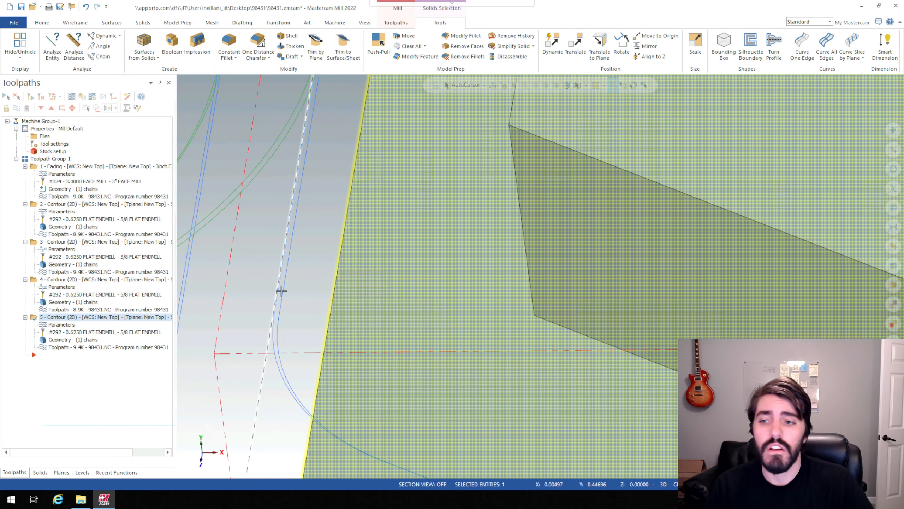
mouse_move(305, 289)
middle_mouse_down()
mouse_move(329, 299)
mouse_move(359, 294)
middle_mouse_up()
scroll(392, 295, "down", 6)
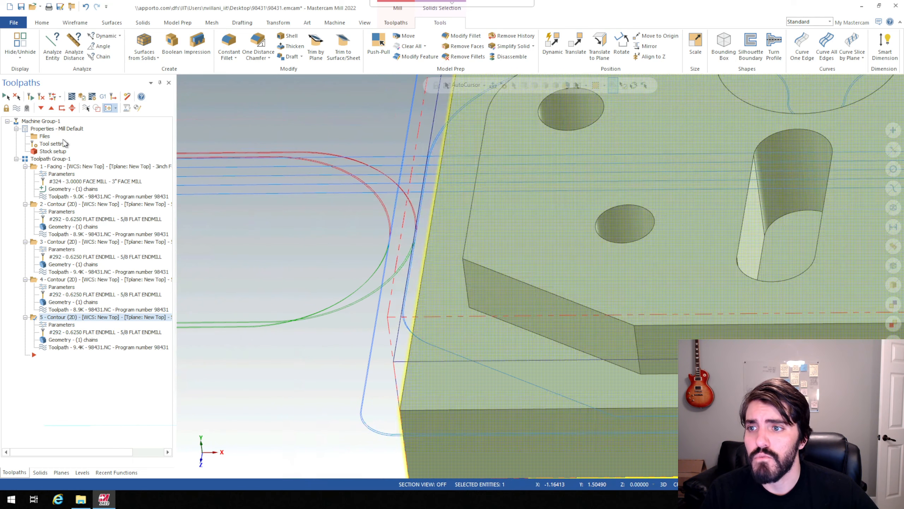
Select all operations in the toolpath group and run their full machining simulation in Verify.
left_click(47, 160)
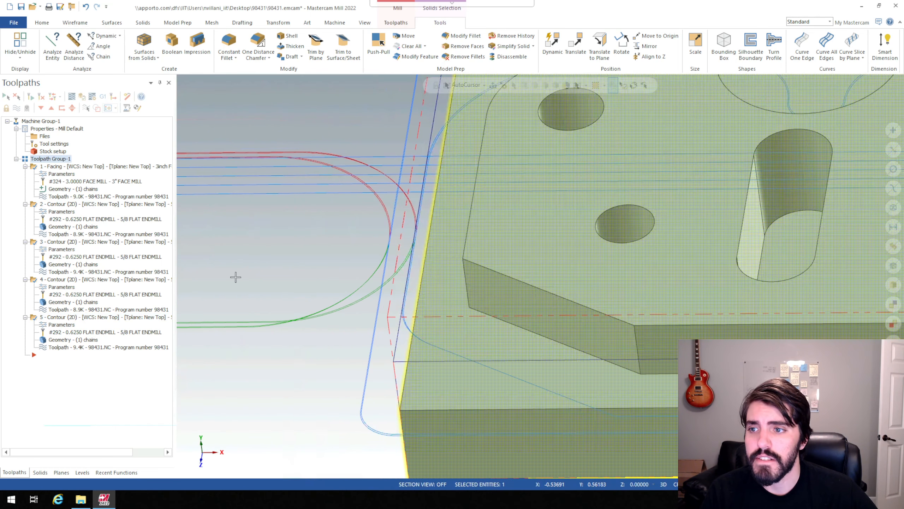
left_click(83, 98)
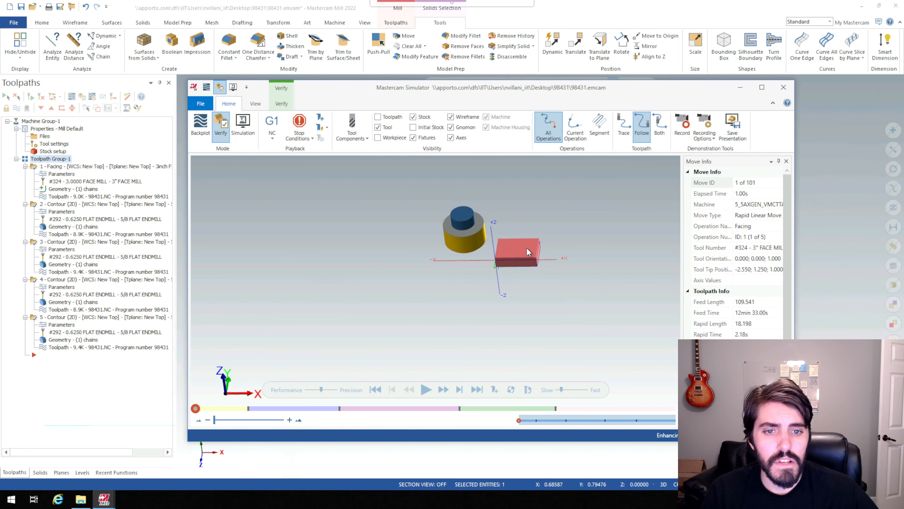
scroll(511, 242, "up", 4)
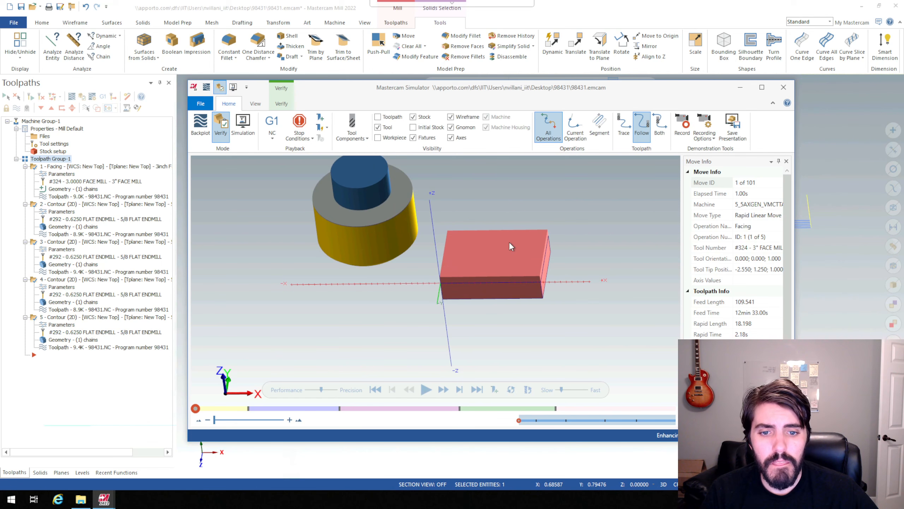
left_click(427, 391)
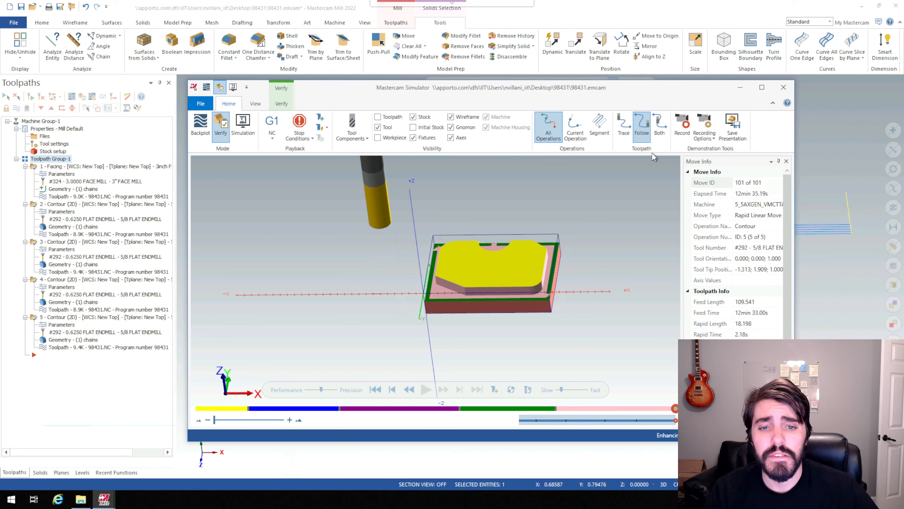
Examine the finished boss and ledge on the simulated stock from several angles, and close the simulator.
middle_click_drag(467, 231, 409, 257)
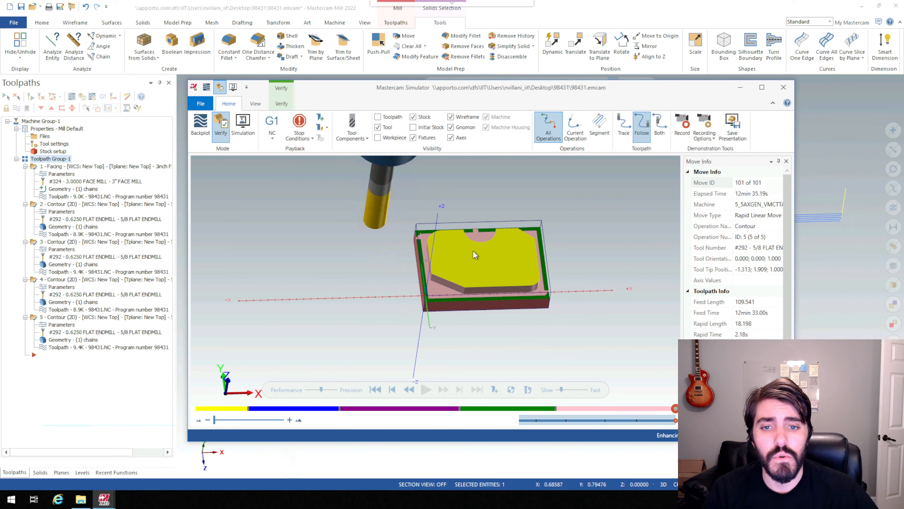
middle_click_drag(458, 261, 453, 257)
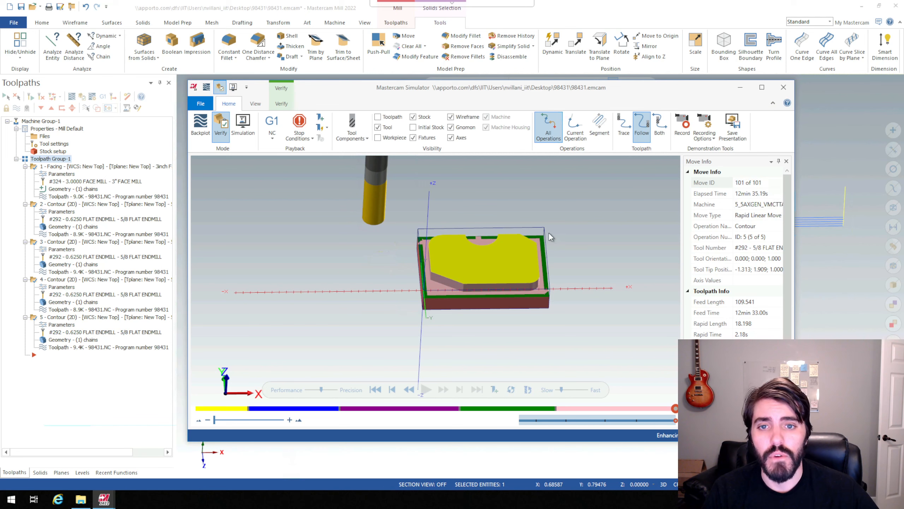
left_click(784, 87)
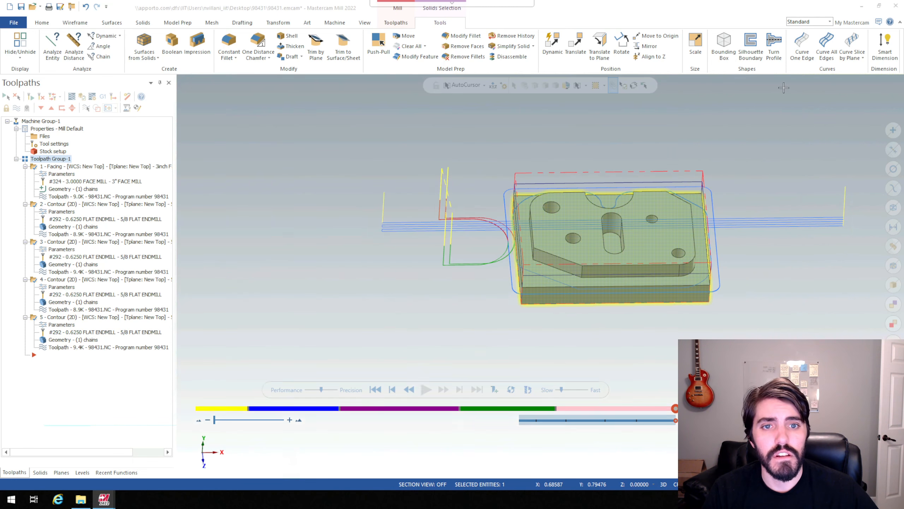
Save the part as 98431 in the 98431 folder, using the Mastercam Educ file type (*.emcam).
left_click(14, 22)
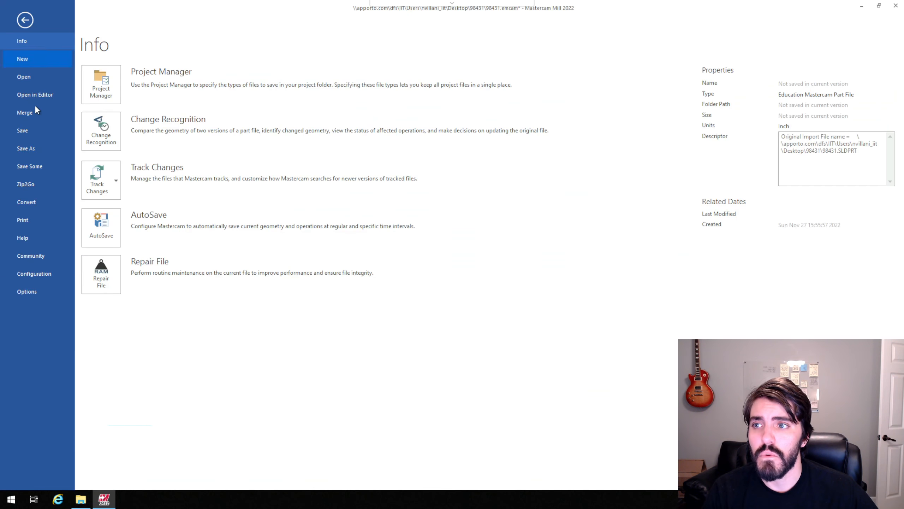
left_click(34, 149)
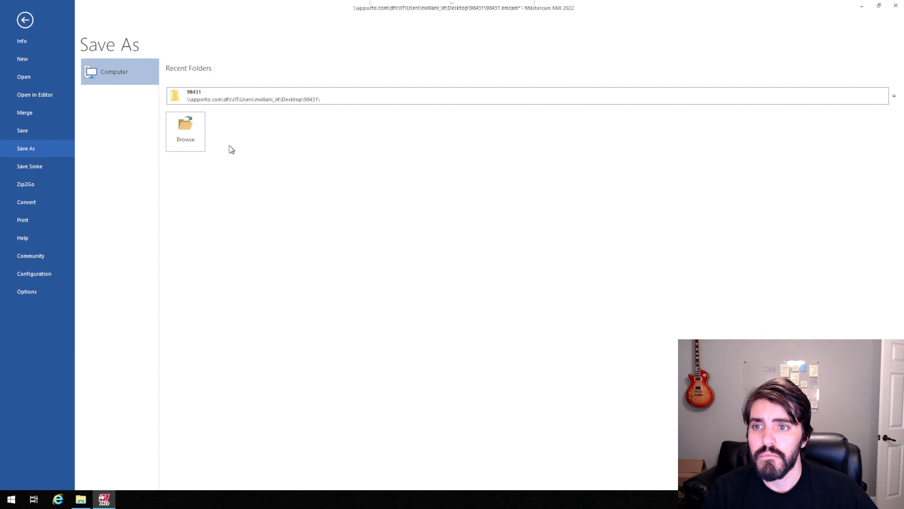
left_click(203, 102)
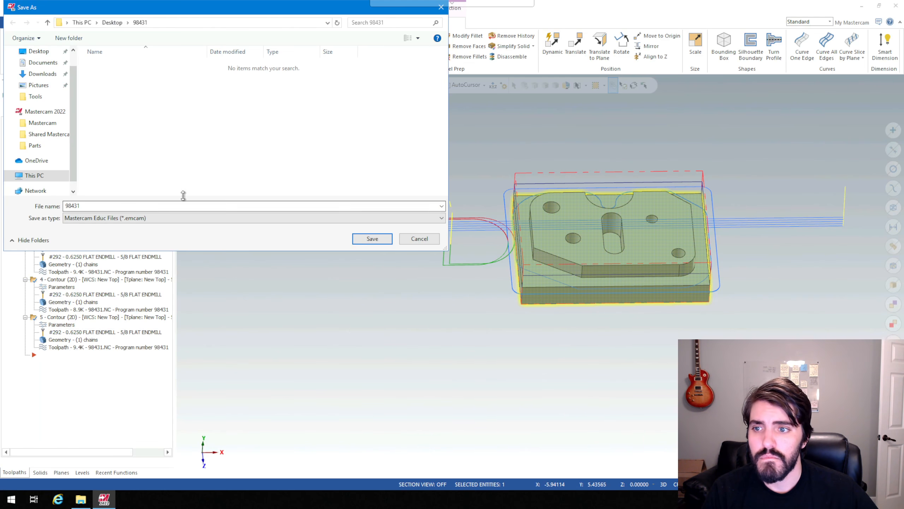
left_click(372, 241)
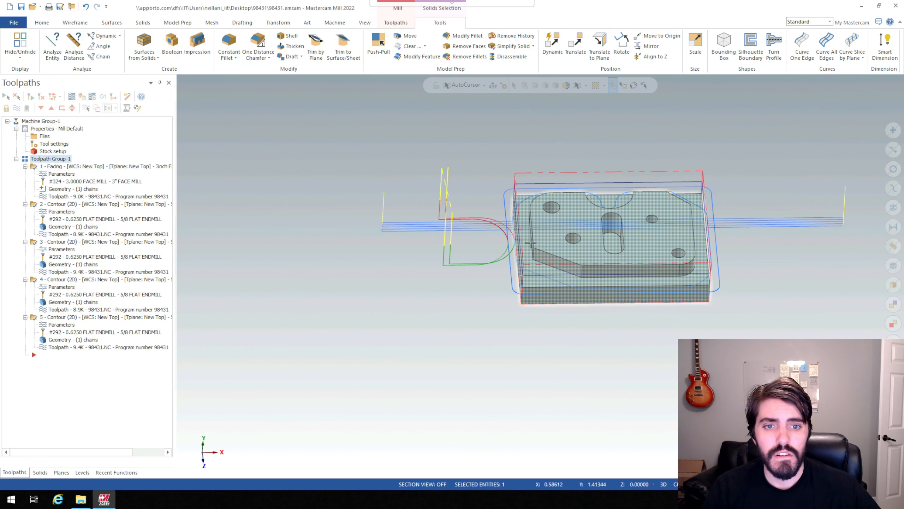